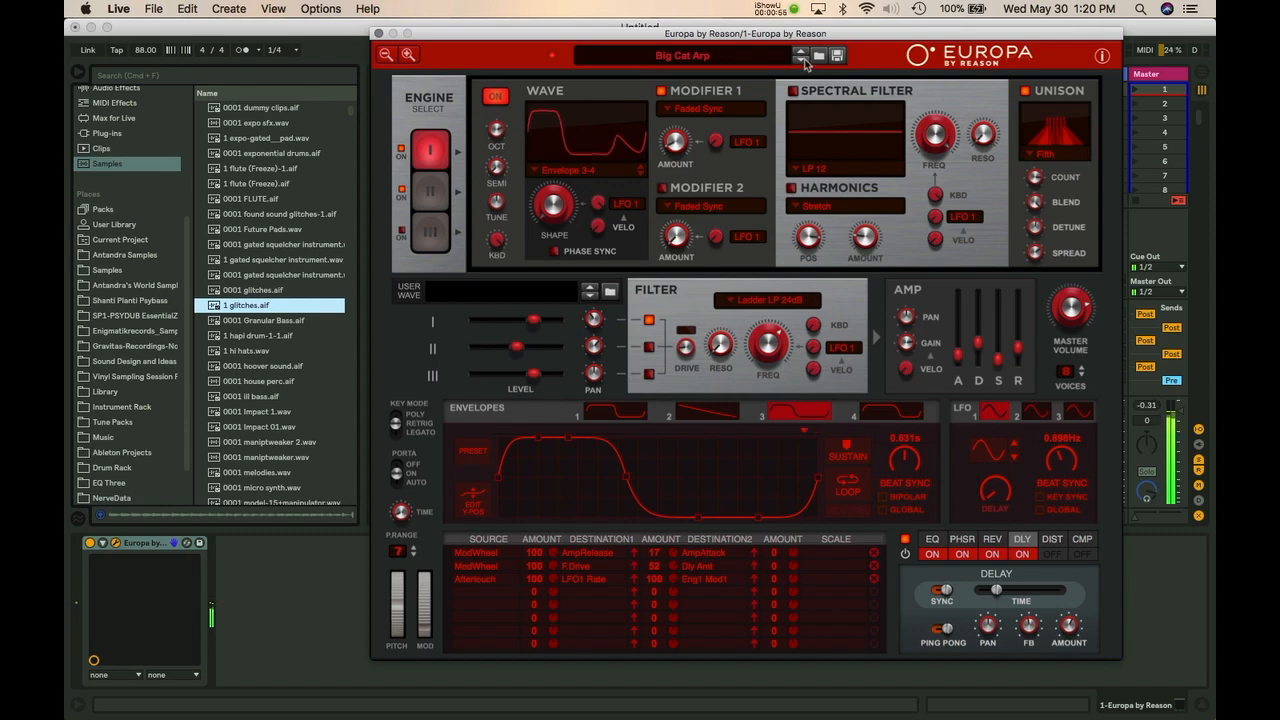
Audition the Big Fuzz and Big Riff presets, lowering the computer keyboard's note range to C0–D1
left_click(804, 60)
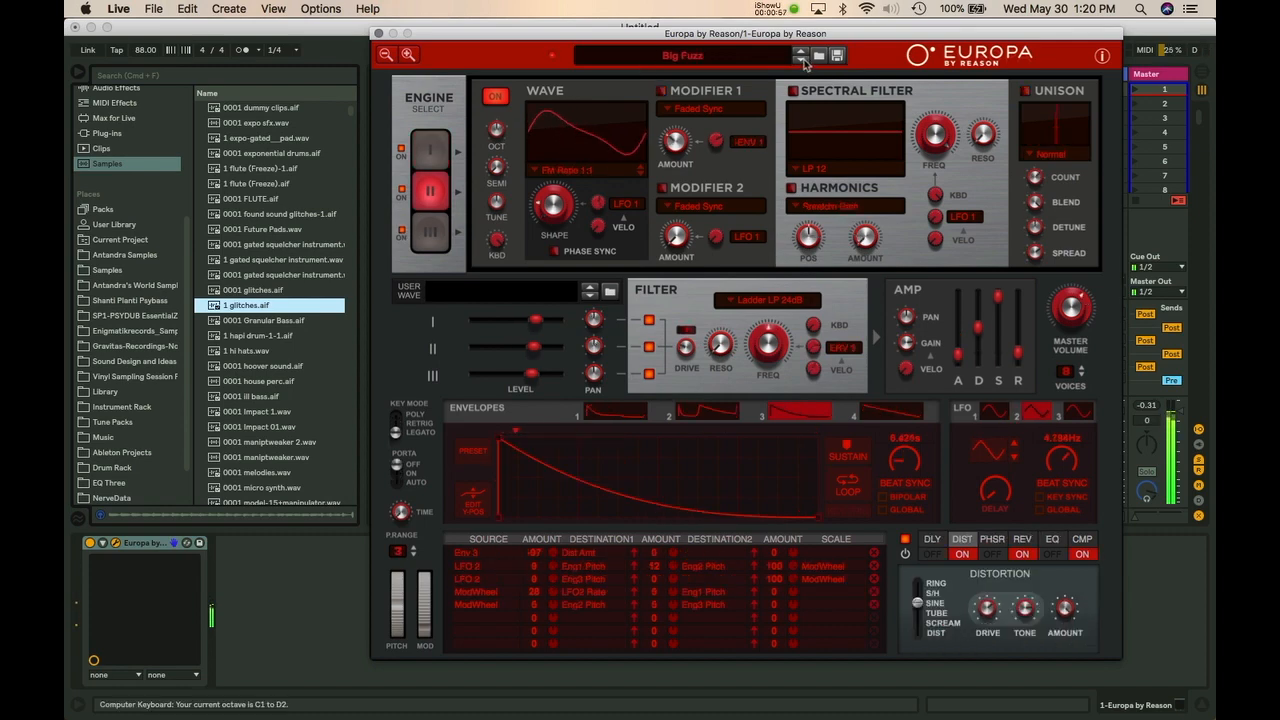
left_click(804, 61)
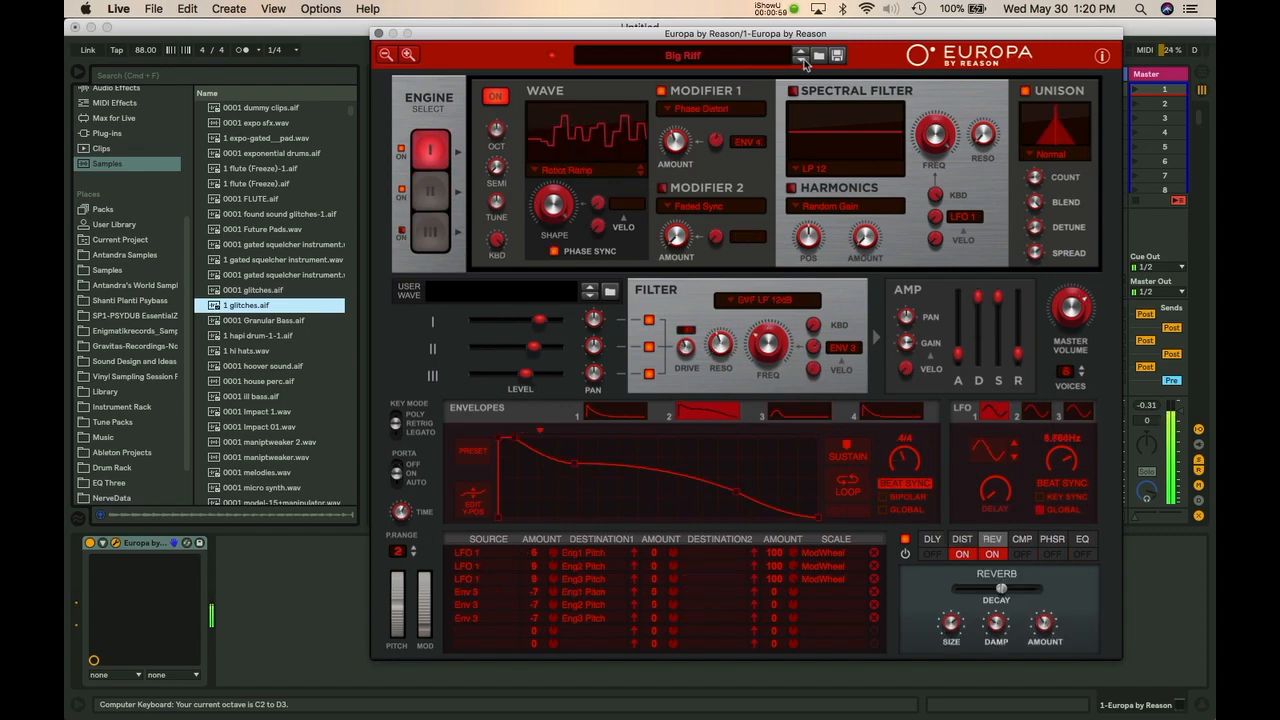
key("z")
key("z")
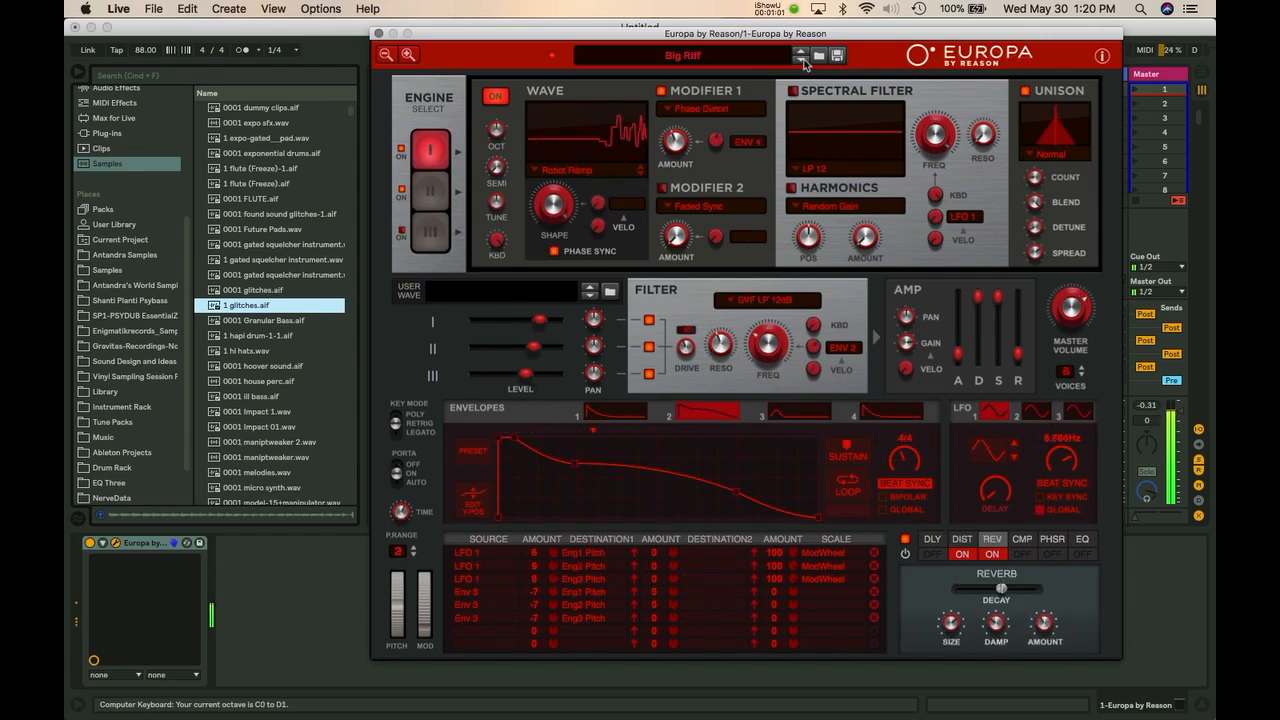
Load the Body Roxxer preset and audition it while shifting the computer keyboard's octave up and down
left_click(804, 60)
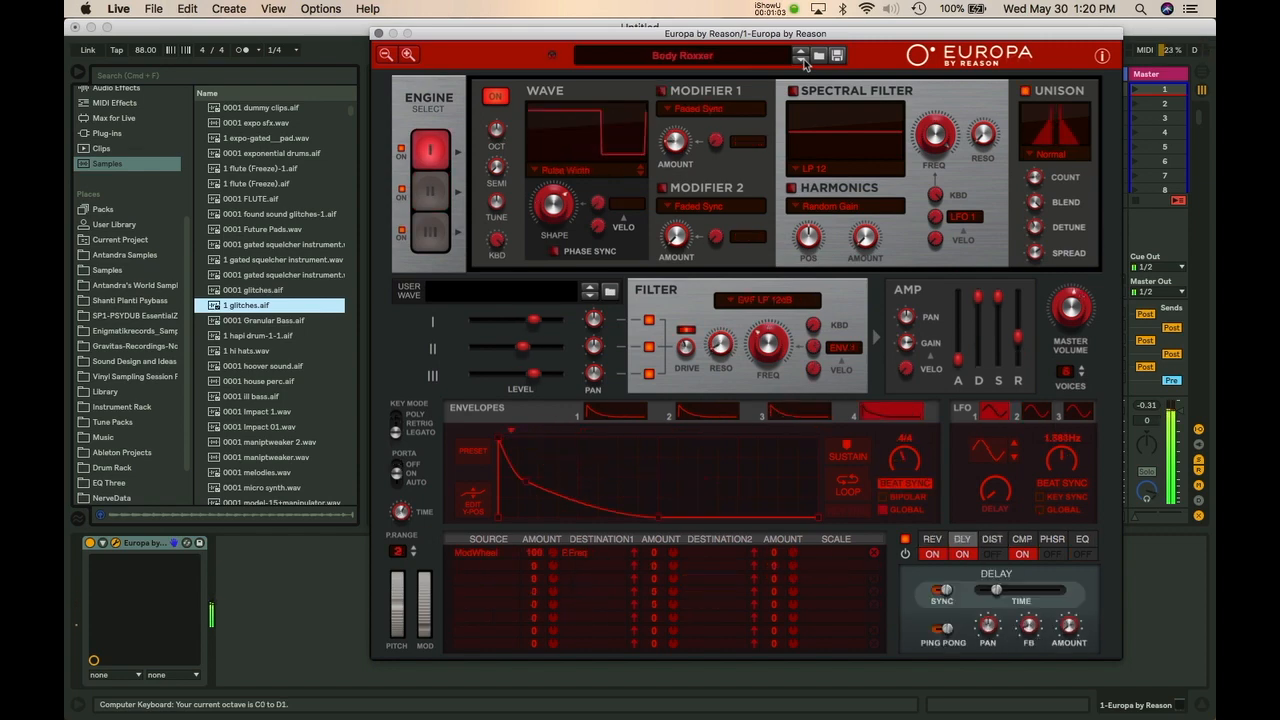
key("x")
key("z")
Audition the Canadian Broadcasting and Daft Phase presets, trying the pitch wheel on Daft Phase
left_click(804, 60)
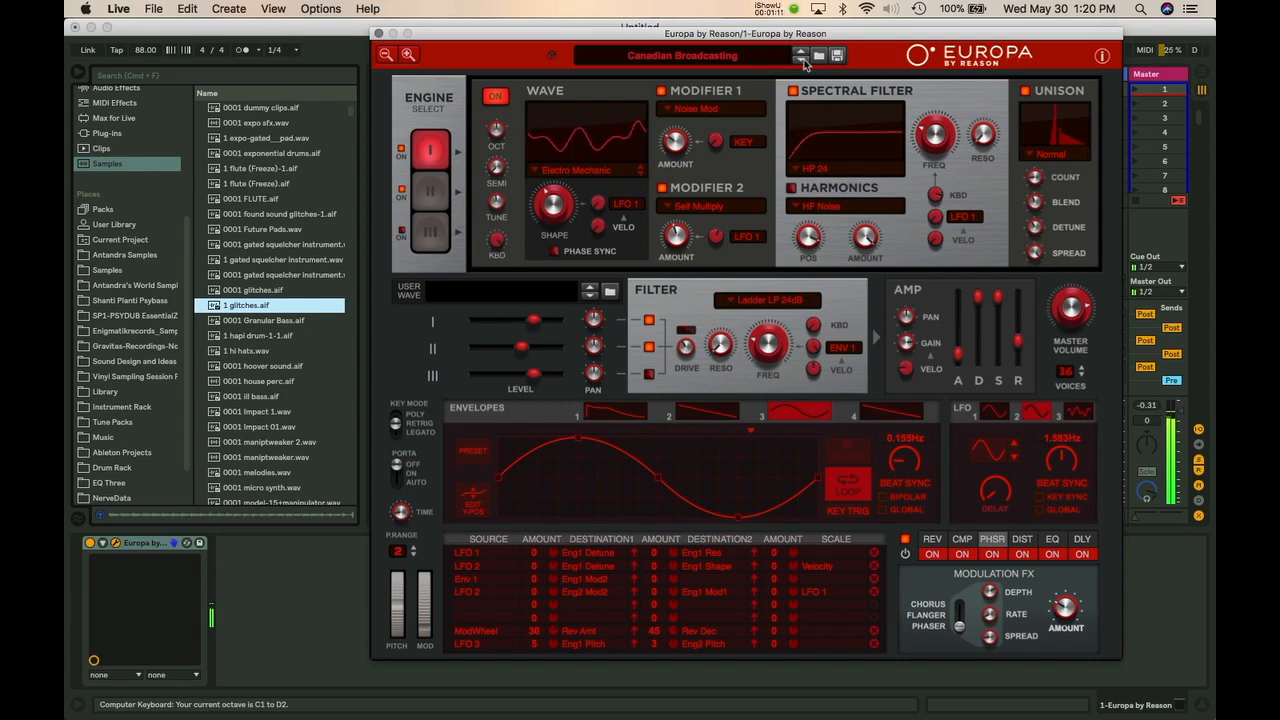
left_click(804, 60)
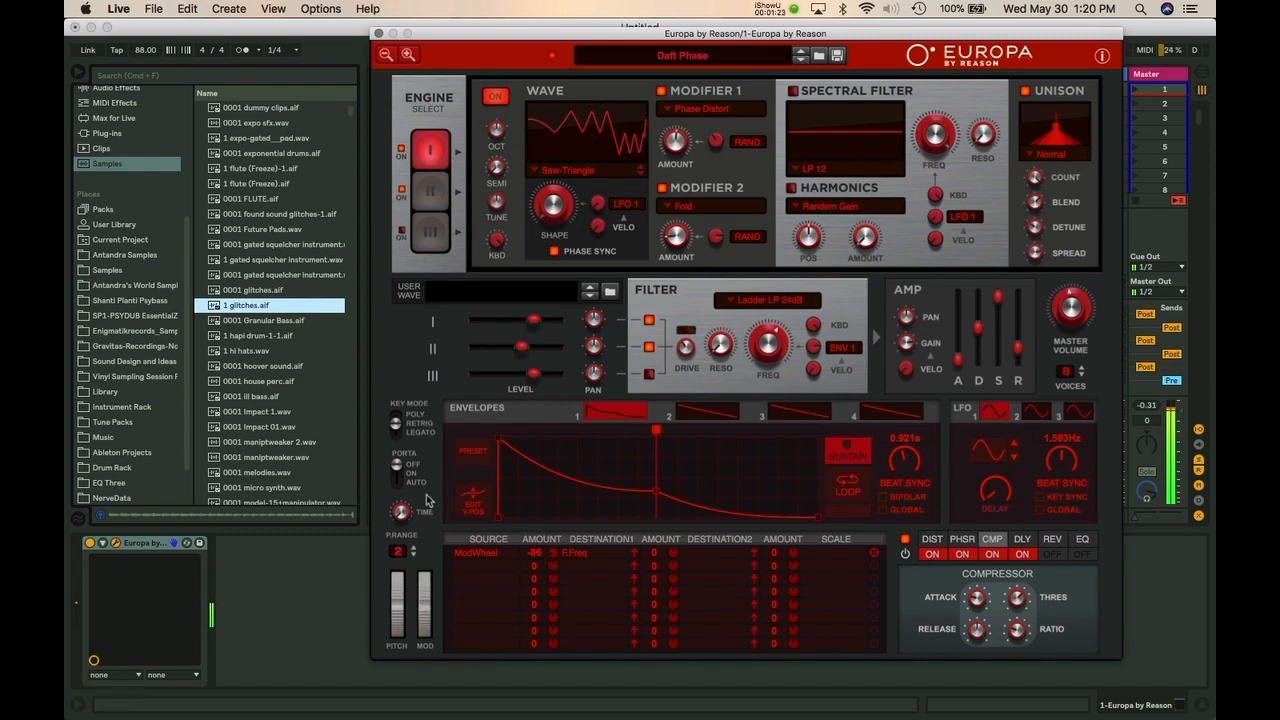
mouse_move(398, 607)
left_mouse_down()
mouse_move(396, 694)
mouse_move(402, 604)
left_mouse_up()
Load the Epic DnB Rips preset and audition it with the modulation and pitch wheels
left_click(800, 61)
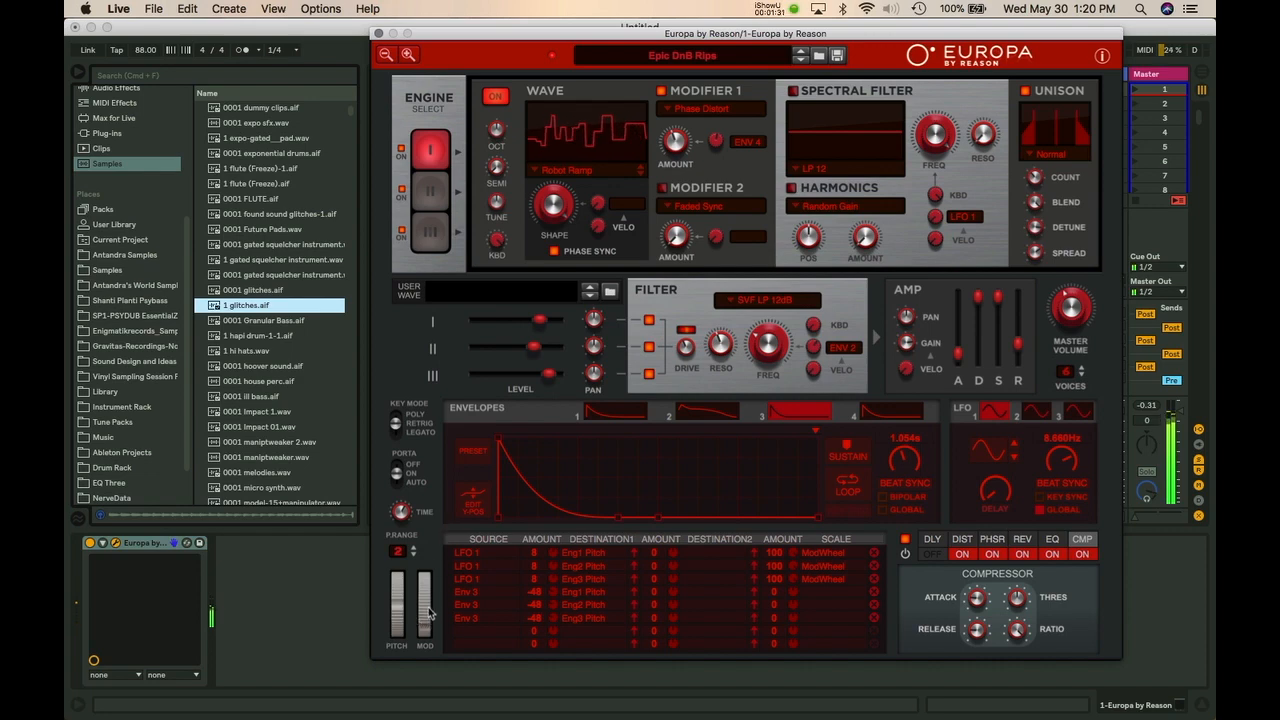
left_click_drag(428, 530, 407, 660)
mouse_move(397, 608)
left_mouse_down()
mouse_move(387, 646)
mouse_move(398, 569)
mouse_move(402, 591)
left_mouse_up()
Audition the ESQuire Lead preset with the keyboard shifted down an octave, and load the Euwobbah preset
left_click(800, 60)
key("z")
left_click(800, 61)
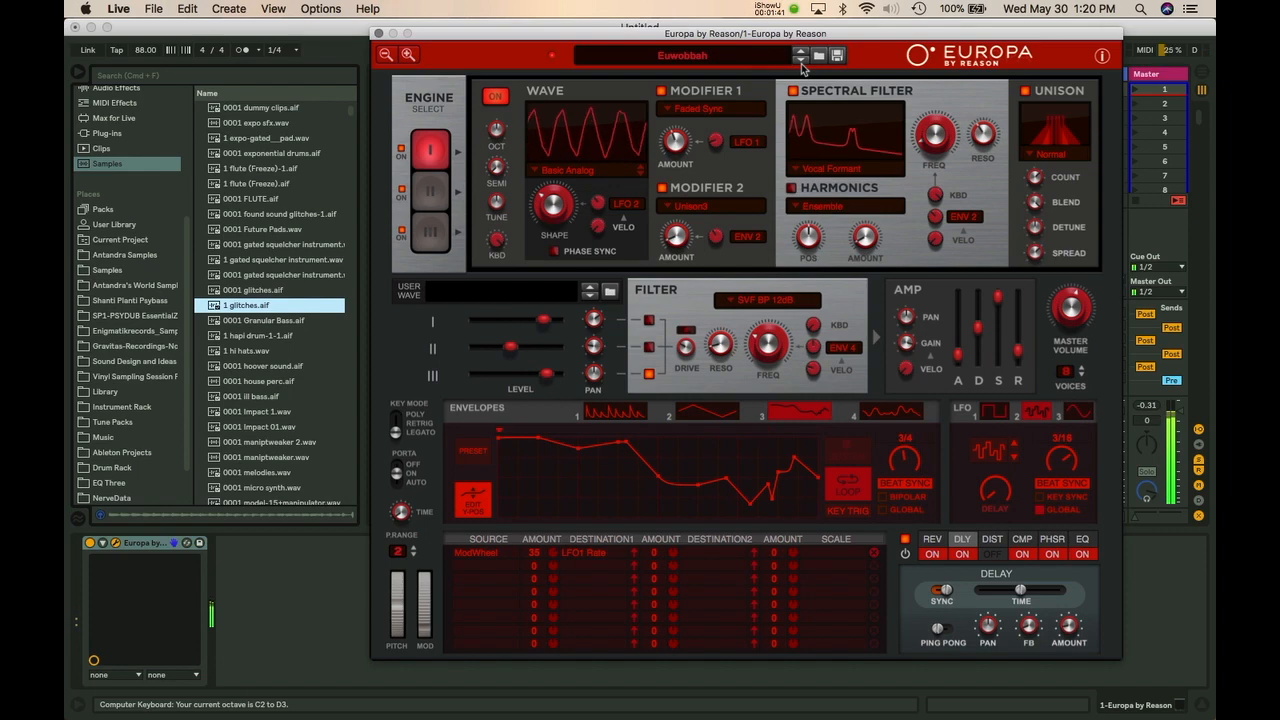
Load the FACT Lead preset and audition it with notes played in different keyboard octaves
left_click(800, 61)
key("a")
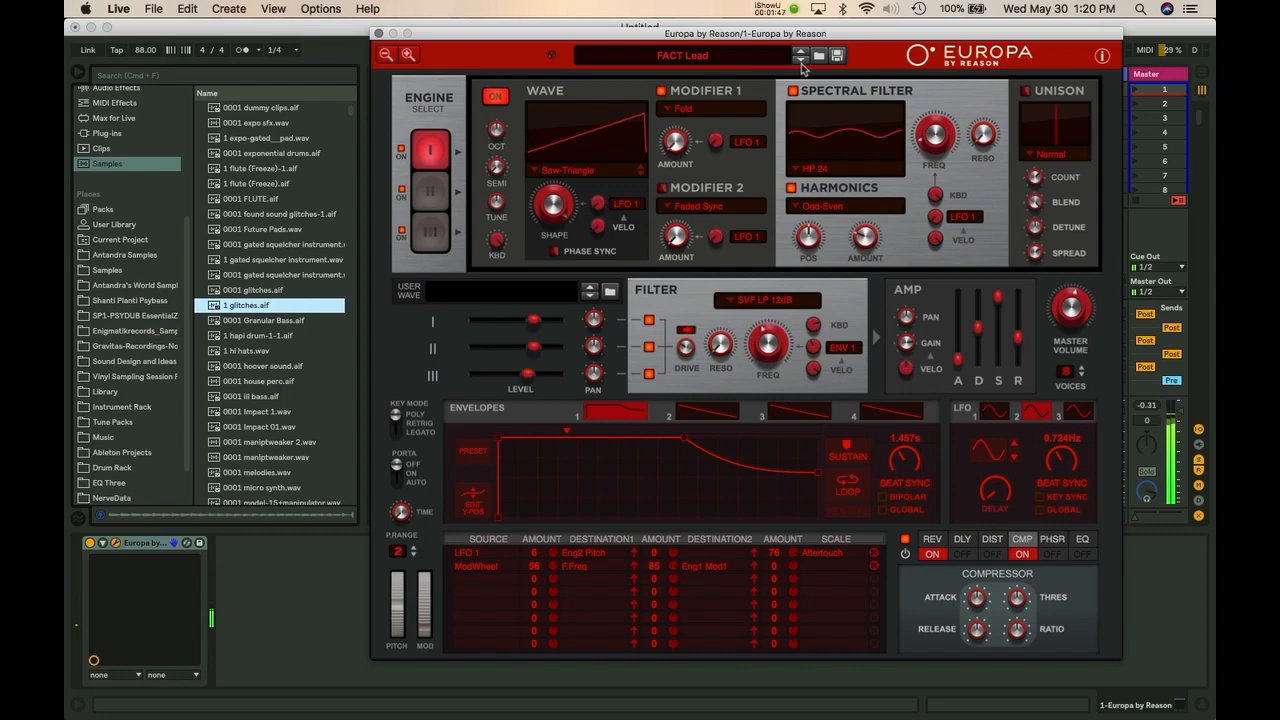
key("a")
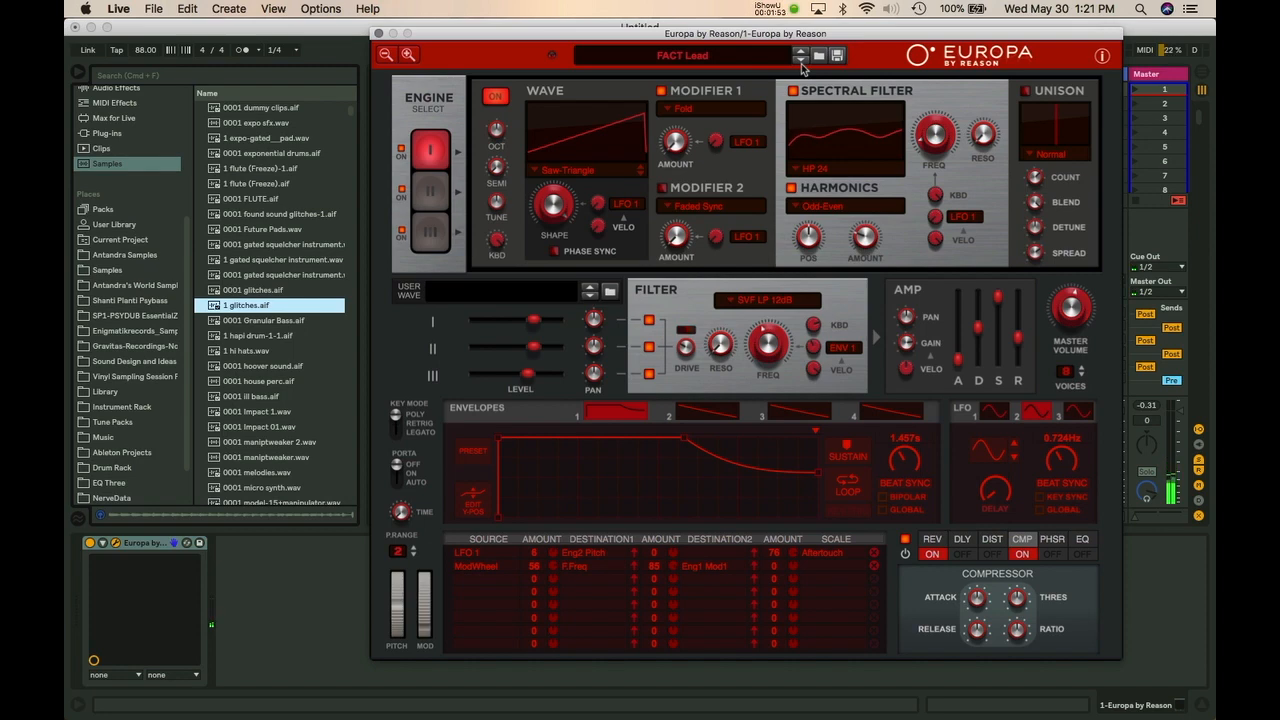
key("a")
key("z")
key("a")
key("x")
key("x")
key("z")
Try smaller and larger zoom levels for the Europa interface, shifting its window to make room for the enlarged view
left_click(385, 55)
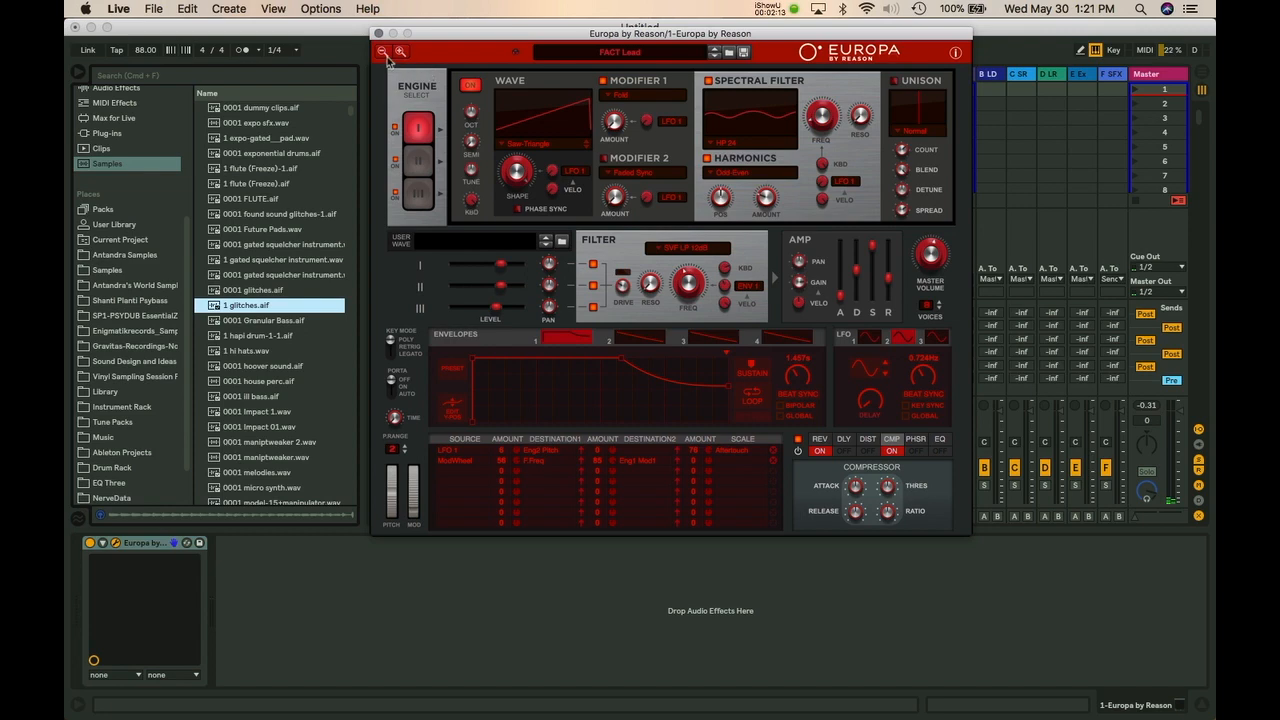
left_click(401, 52)
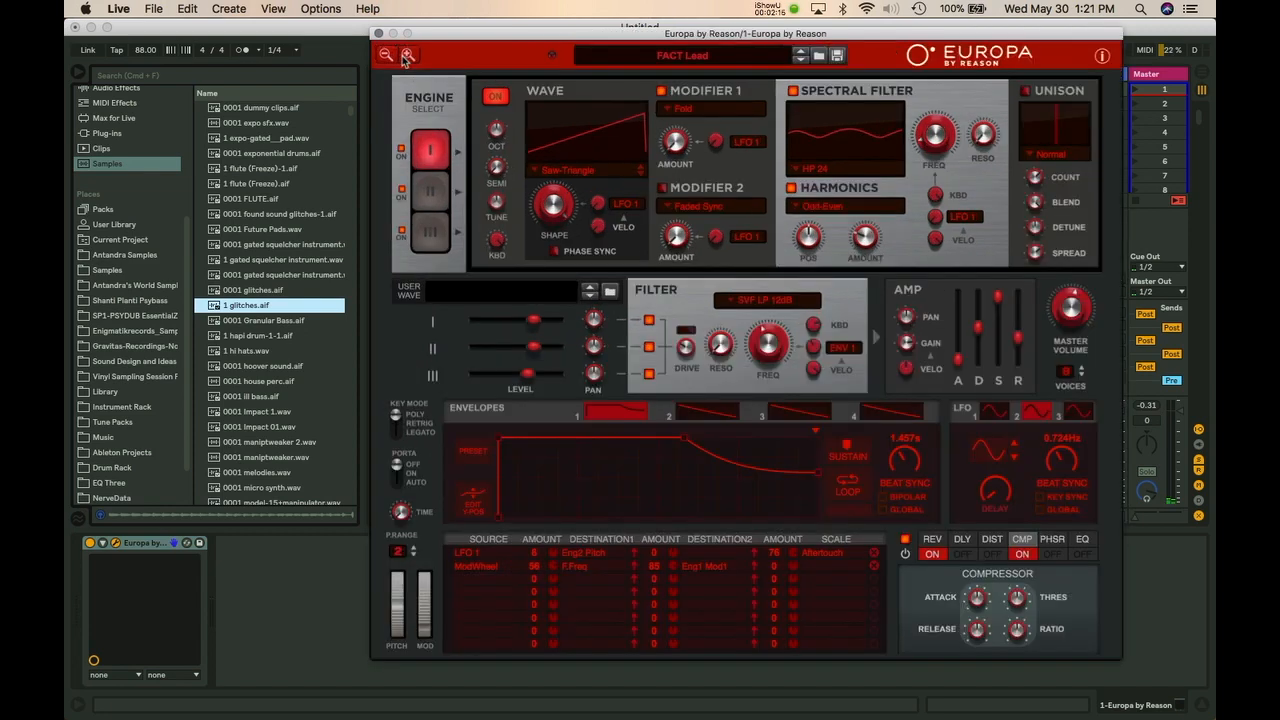
left_click(407, 58)
left_click(423, 56)
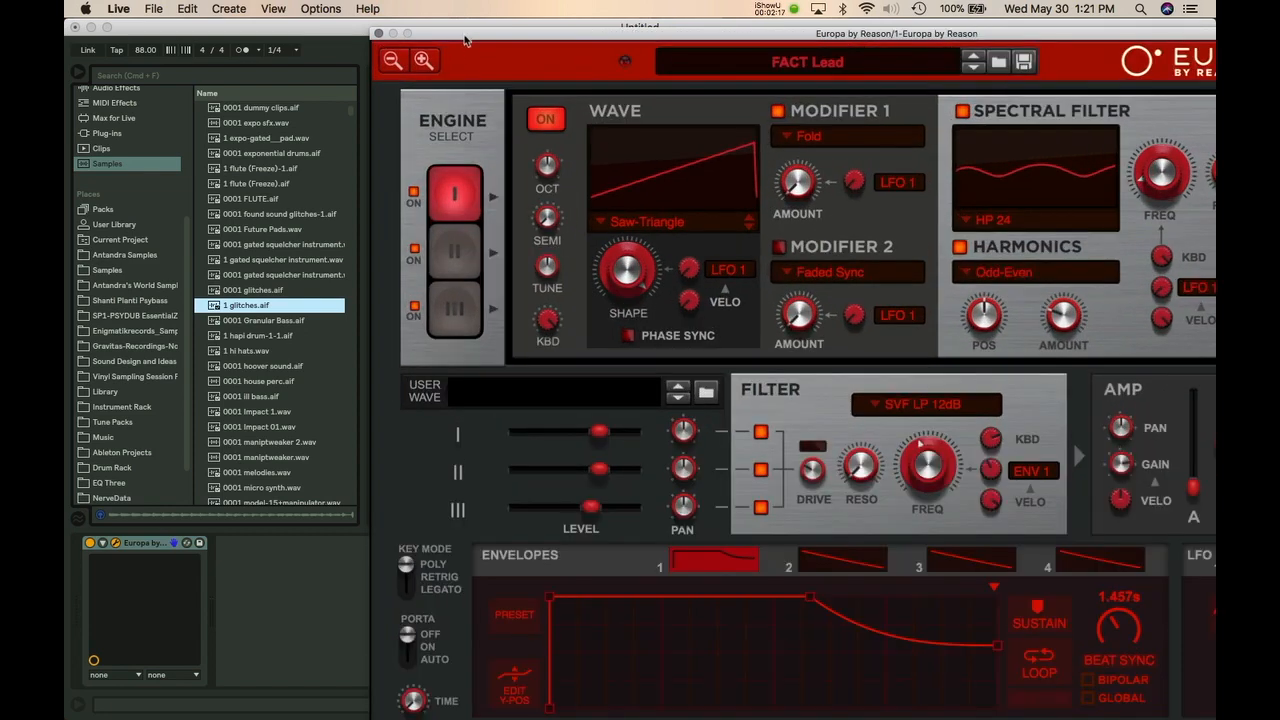
left_click_drag(458, 32, 387, 8)
left_click(350, 52)
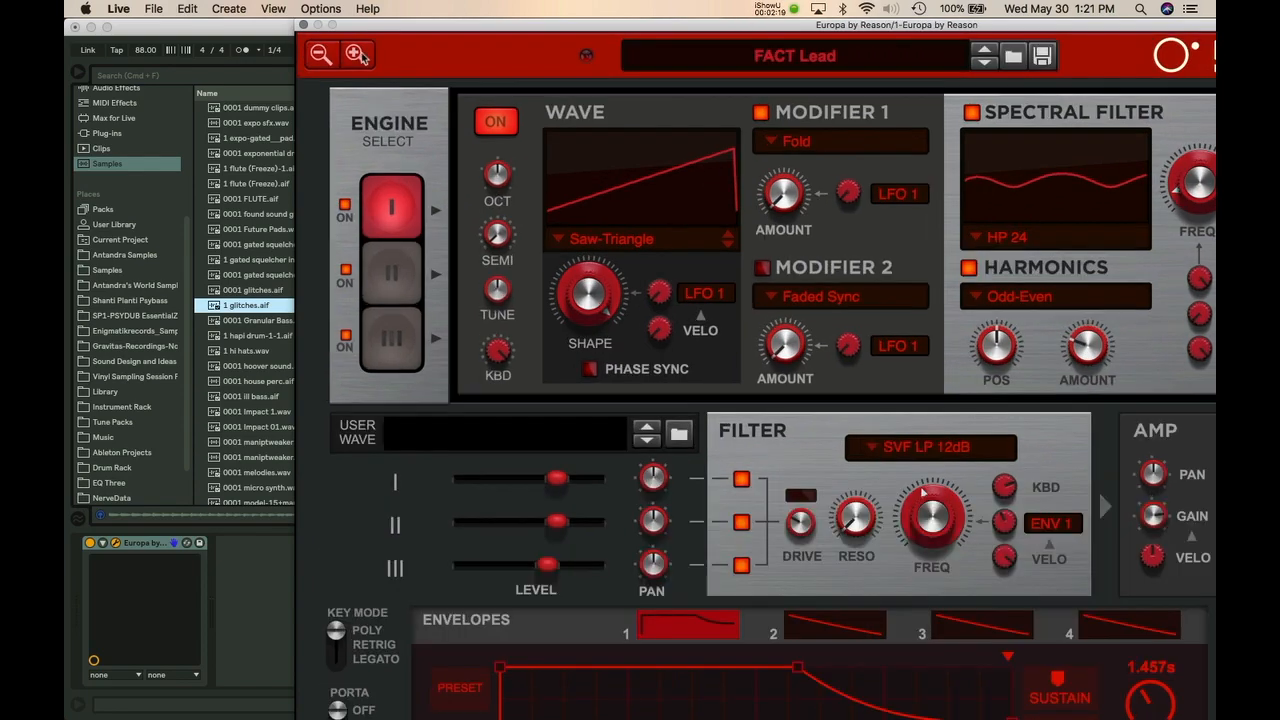
Reduce the Europa interface to its medium size and move the window to the middle of the screen
left_click(320, 53)
left_click(128, 50)
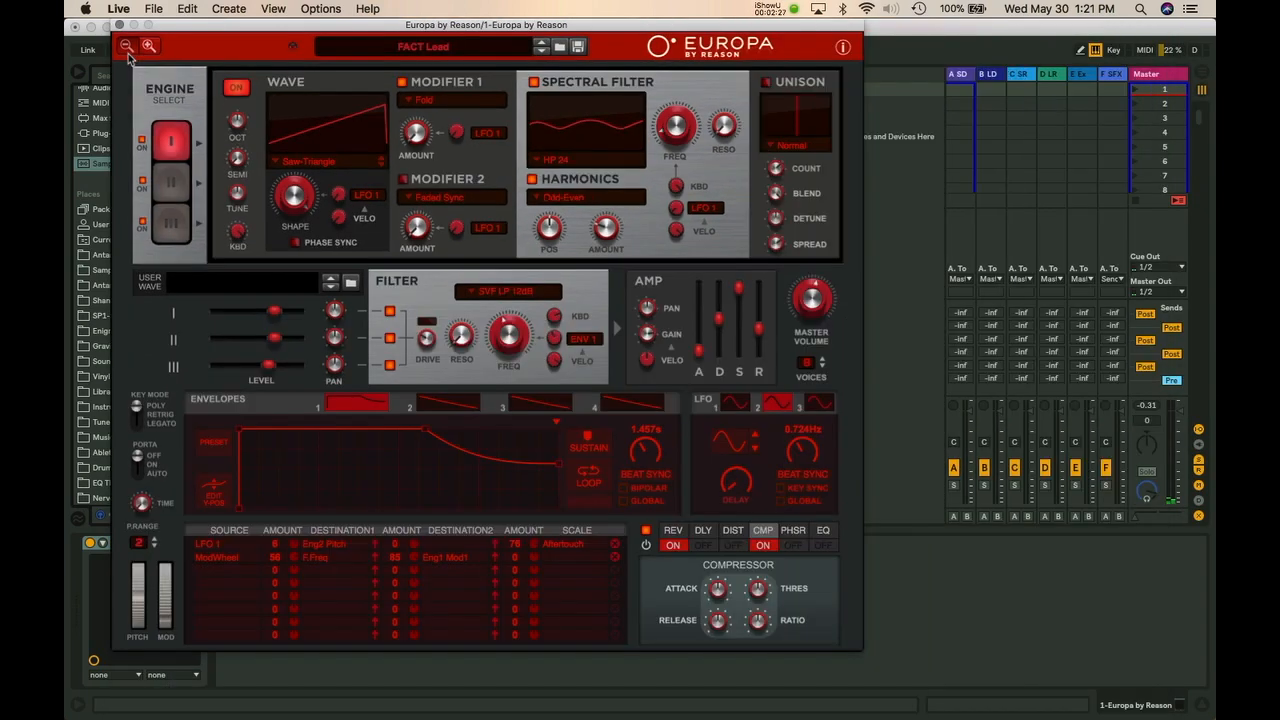
left_click(128, 50)
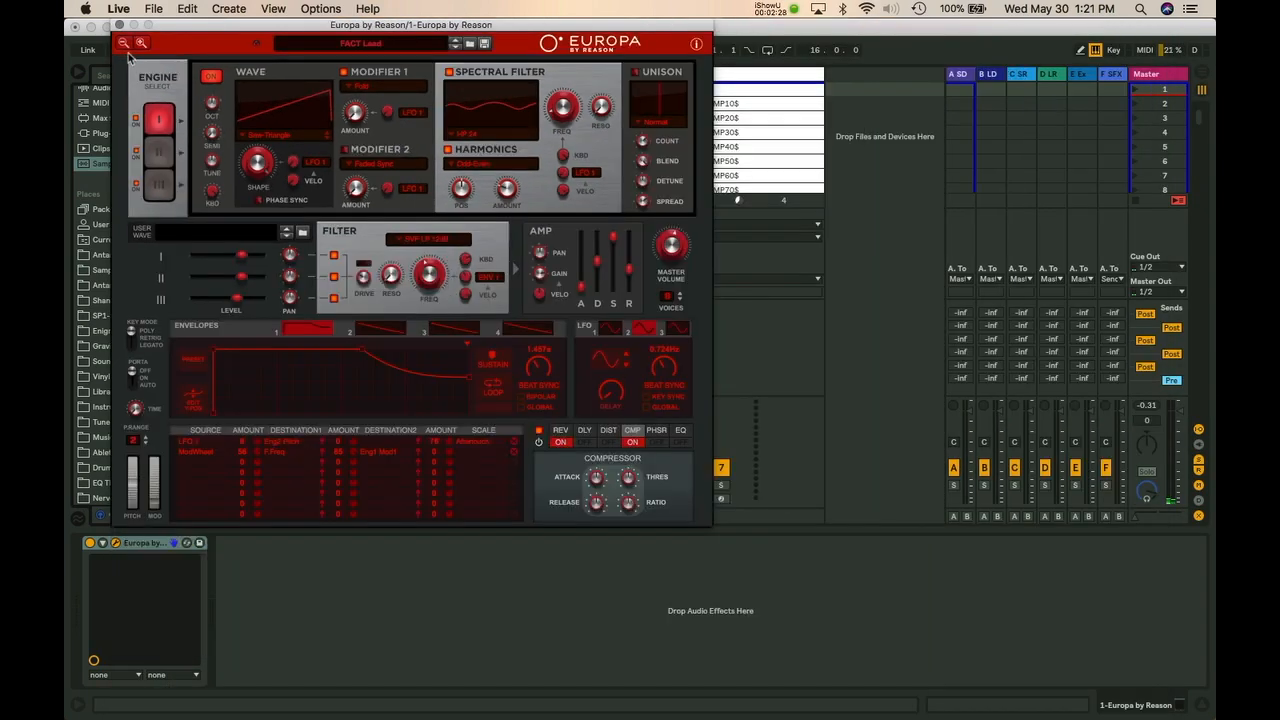
left_click(141, 42)
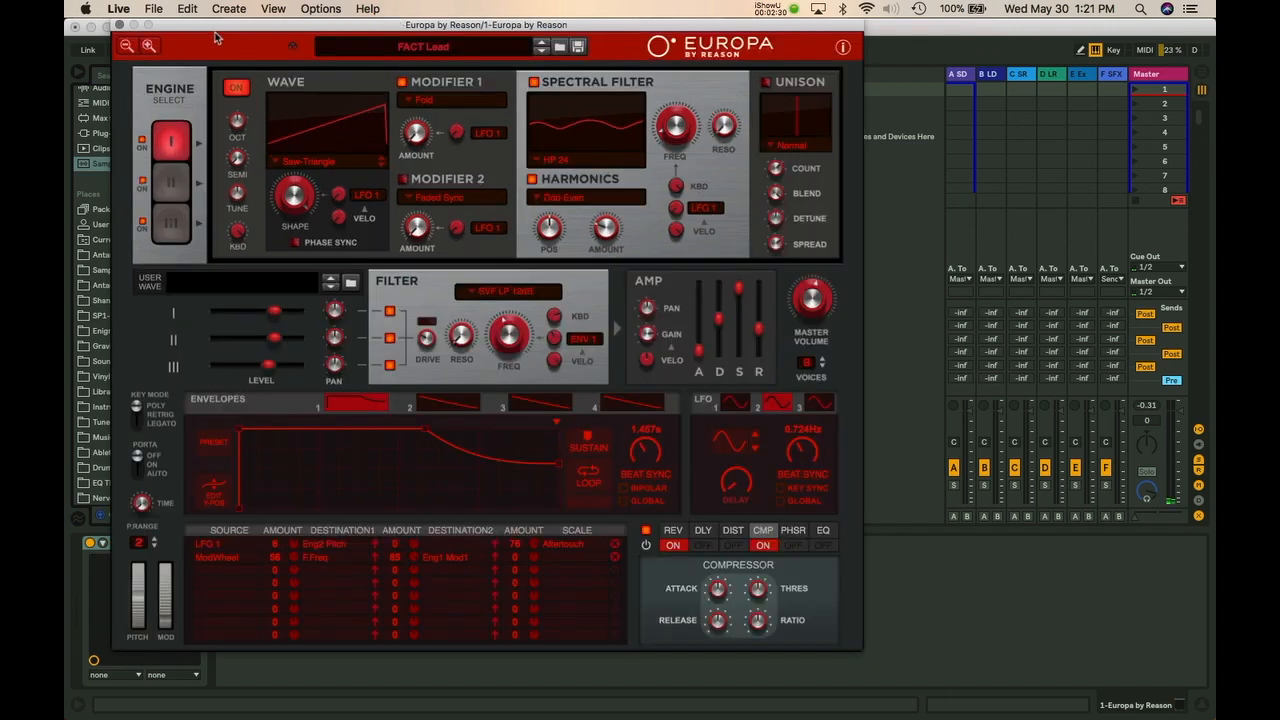
left_click_drag(230, 27, 368, 8)
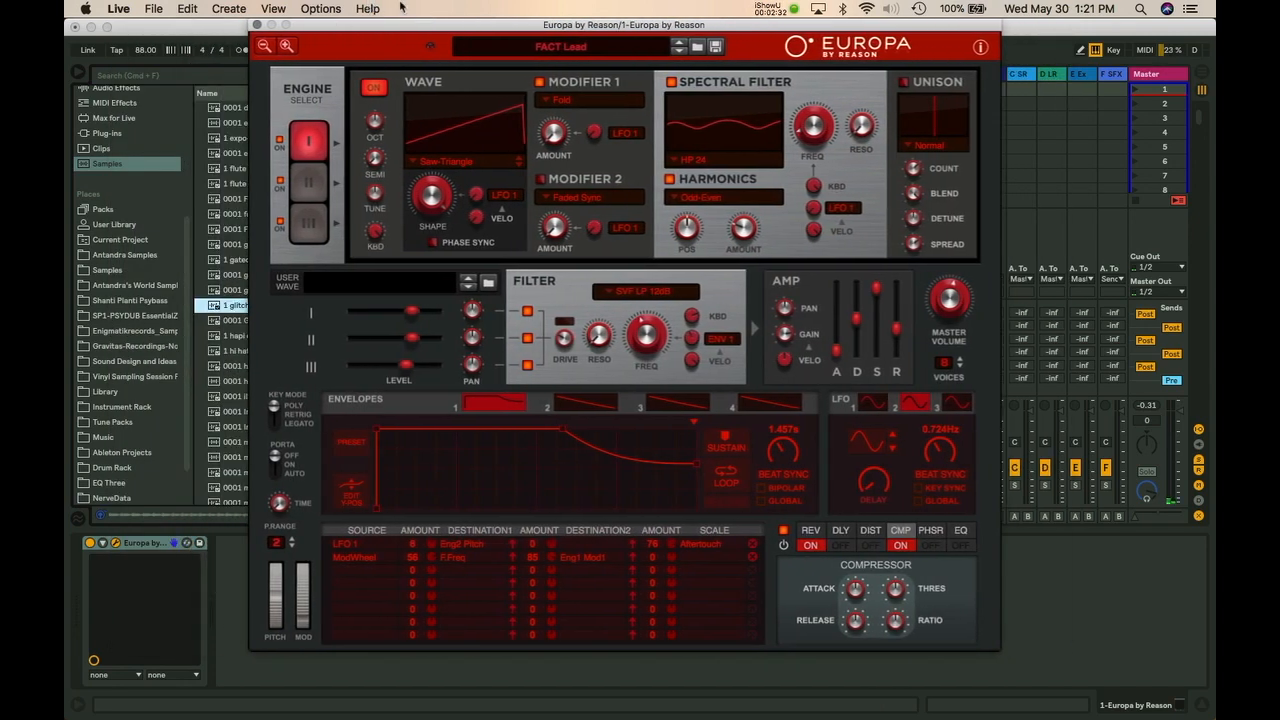
Load the Init Patch and look through the list of available patches without loading another one
left_click(566, 47)
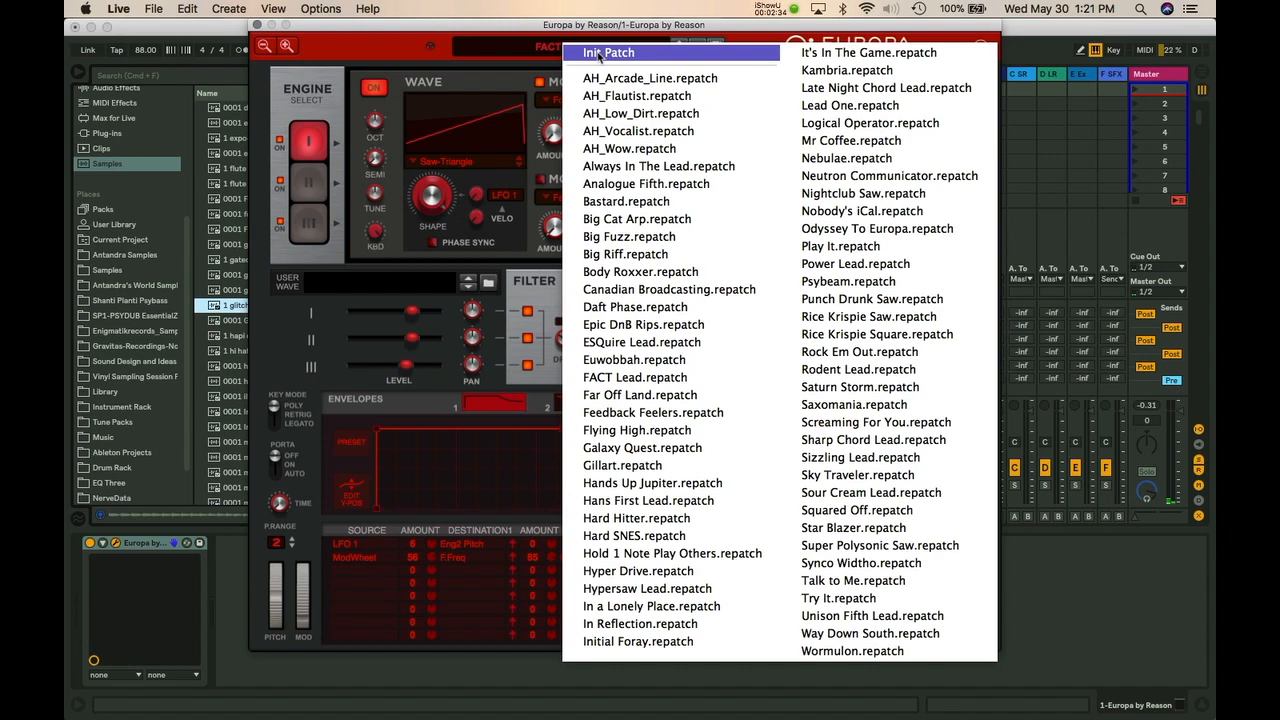
left_click(599, 53)
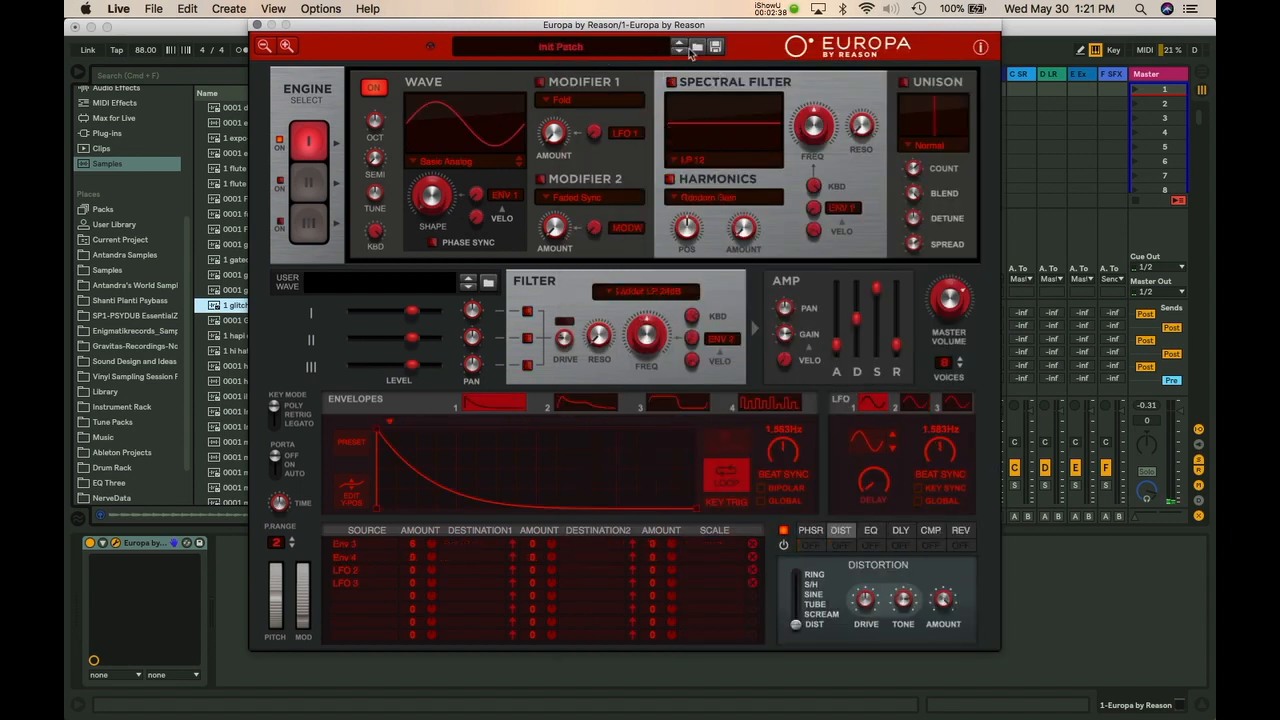
left_click(616, 56)
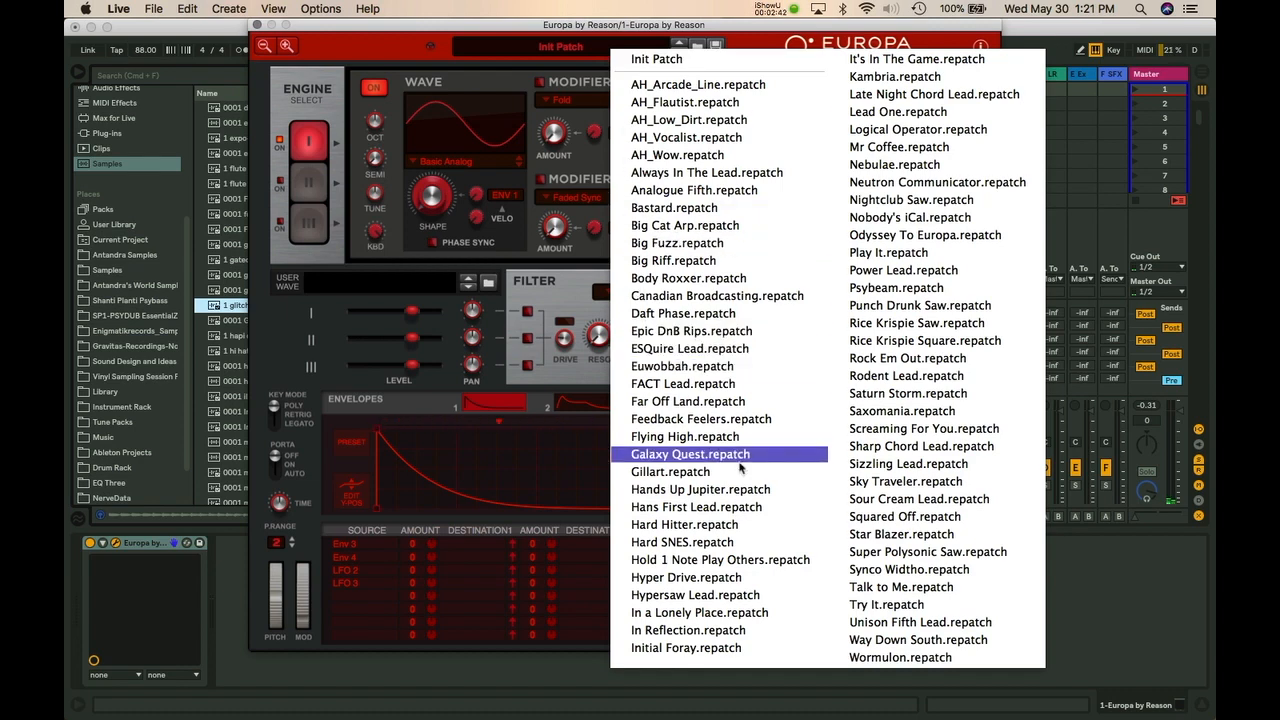
left_click(405, 56)
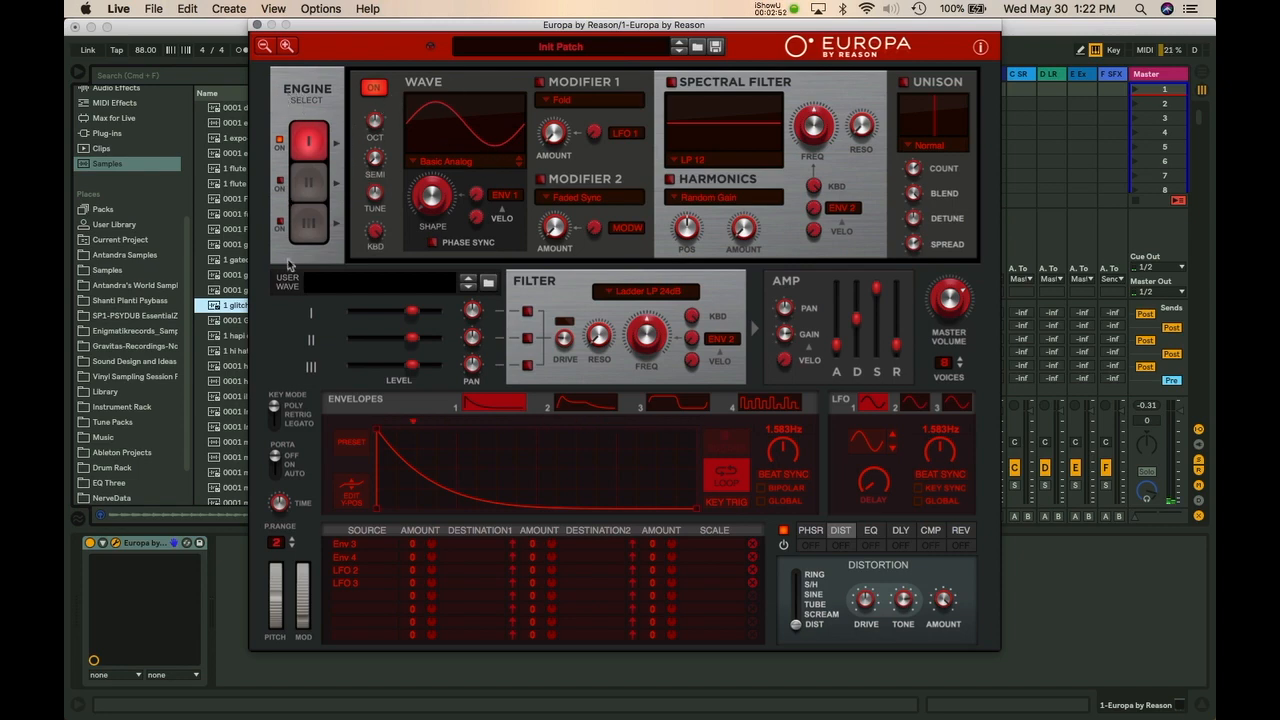
View the settings of engines II and III, and return to engine I
left_click(308, 184)
left_click(308, 226)
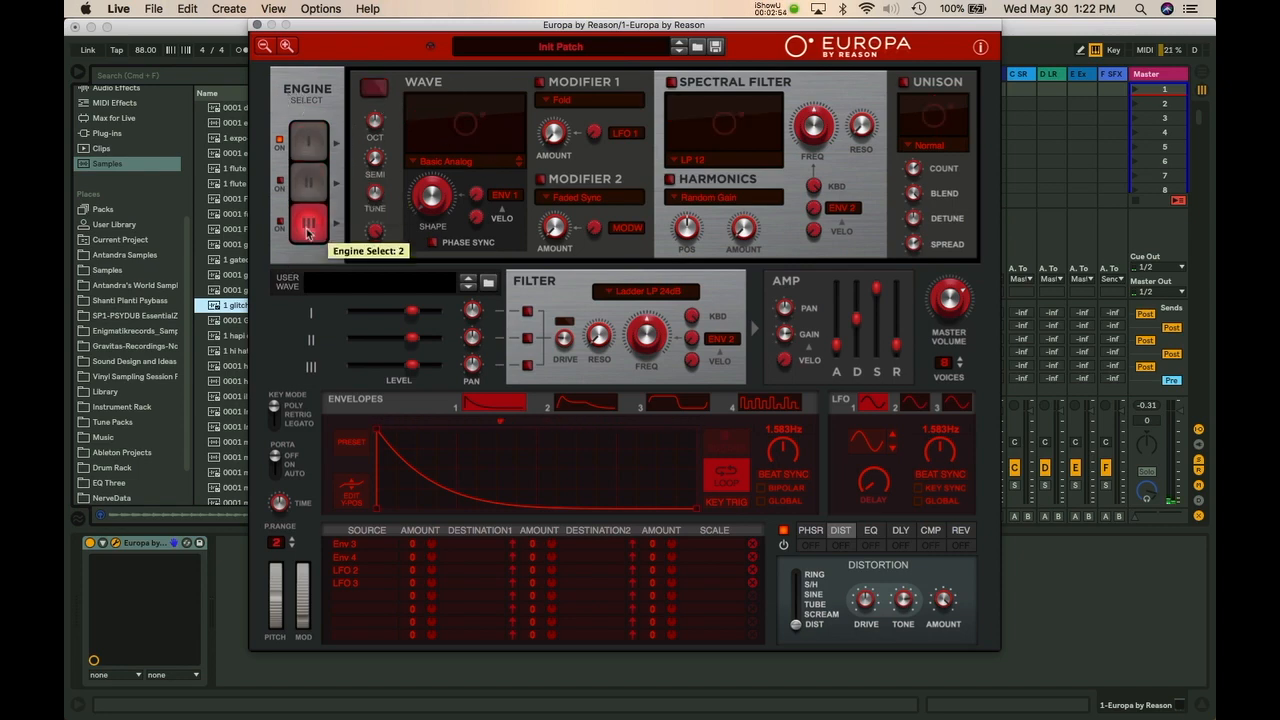
left_click(310, 168)
left_click(308, 140)
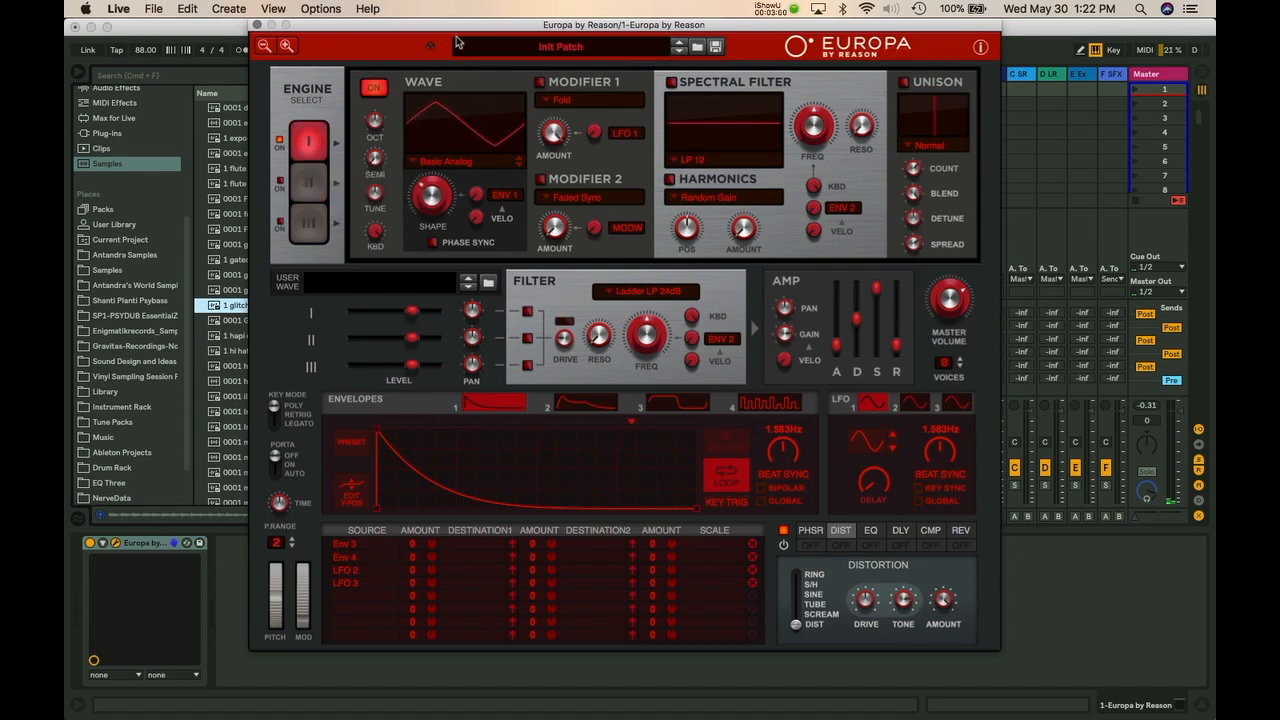
Shape engine I's Basic Analog wave into a triangle and try out its tuning controls
mouse_move(432, 196)
left_mouse_down()
mouse_move(428, 262)
mouse_move(421, 167)
mouse_move(426, 192)
left_mouse_up()
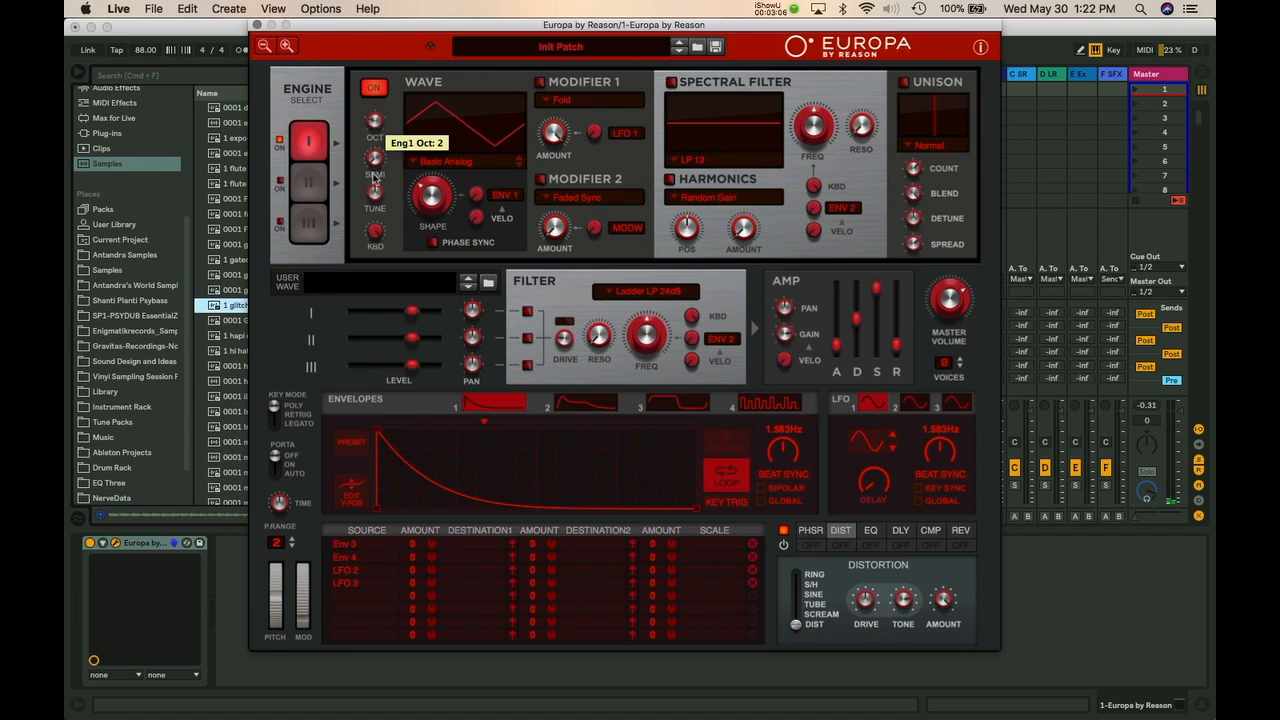
left_click_drag(366, 267, 382, 13)
left_click_drag(377, 125, 371, 235)
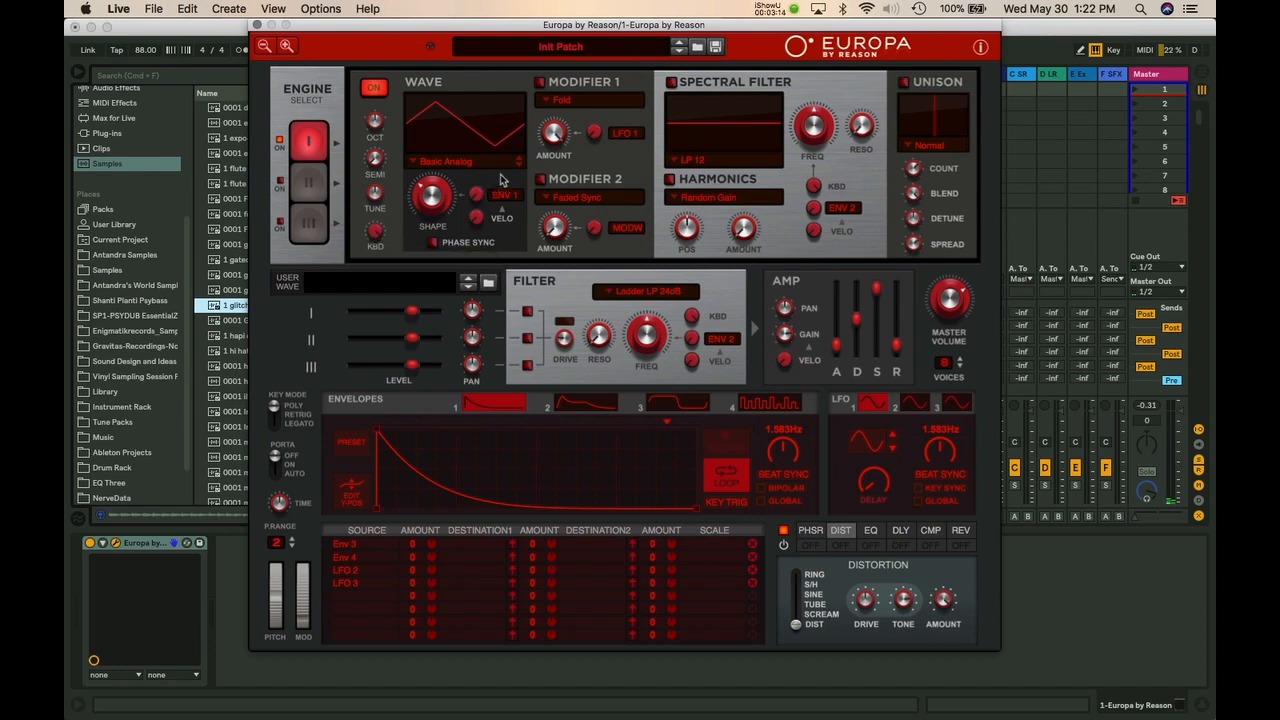
Turn on Modifier 1 for engine I, sweep its amount and set its type to Faded Sync
left_click(540, 84)
left_click_drag(561, 130, 545, 255)
left_click(564, 102)
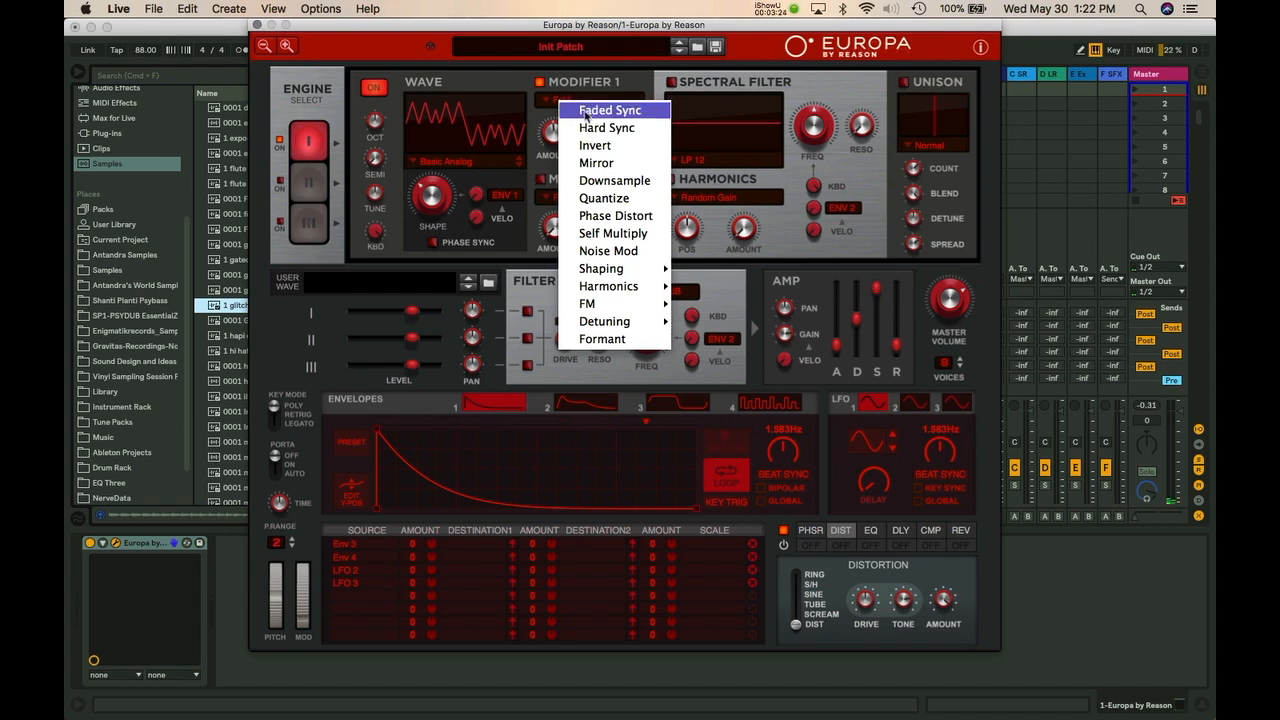
left_click(586, 113)
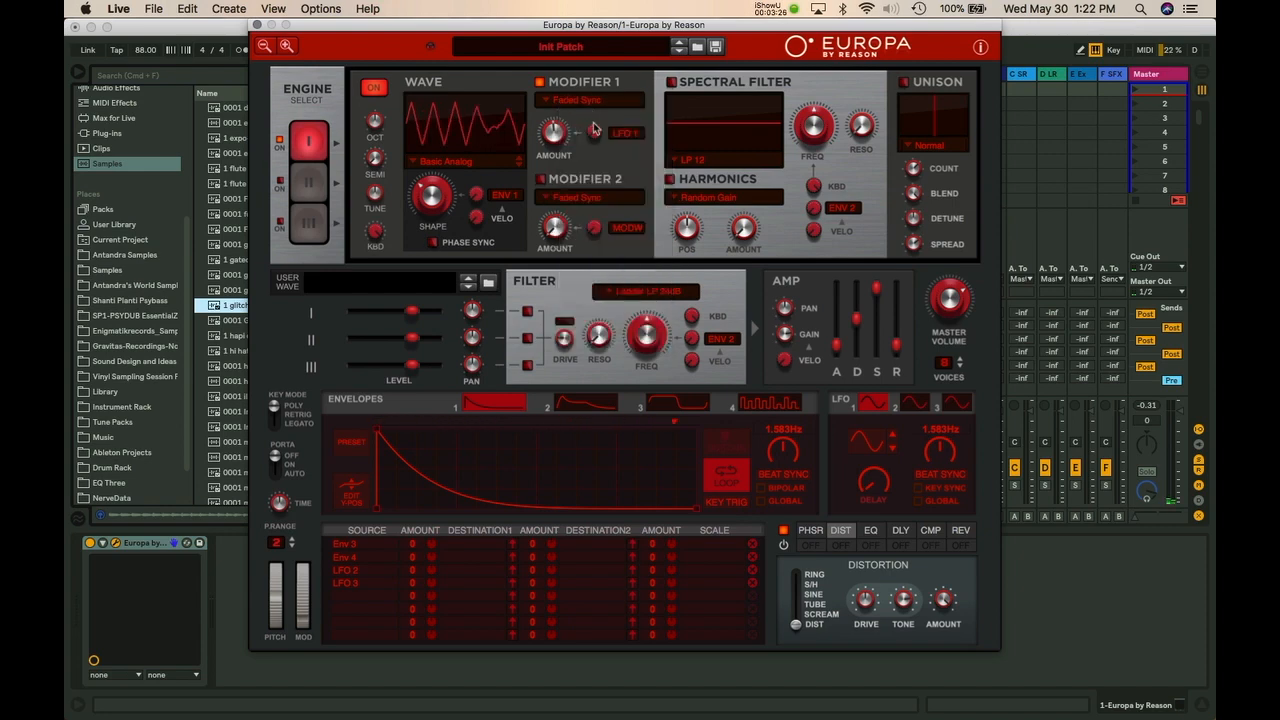
Try the Quantize and Self Multiply types for Modifier 1
left_click(583, 108)
left_click(600, 201)
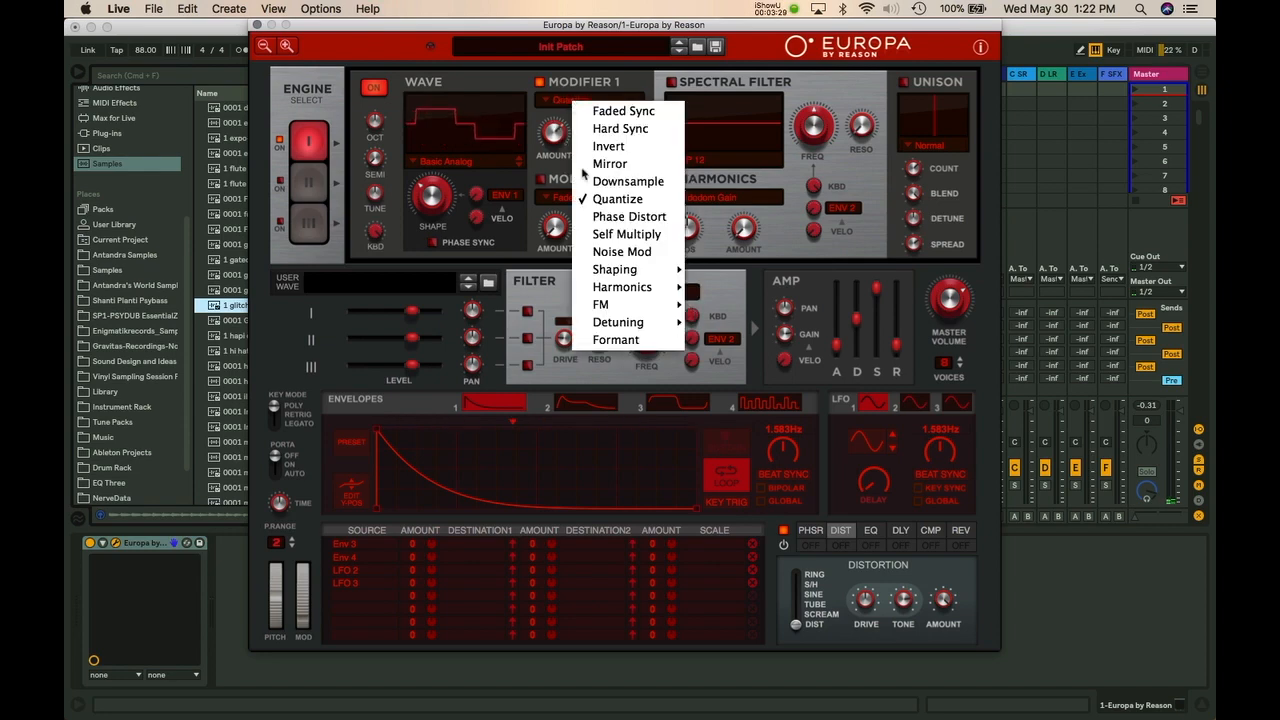
left_click(625, 233)
Look through Modifier 1's remaining types, including the Detuning options, and set it to Formant
left_click(590, 103)
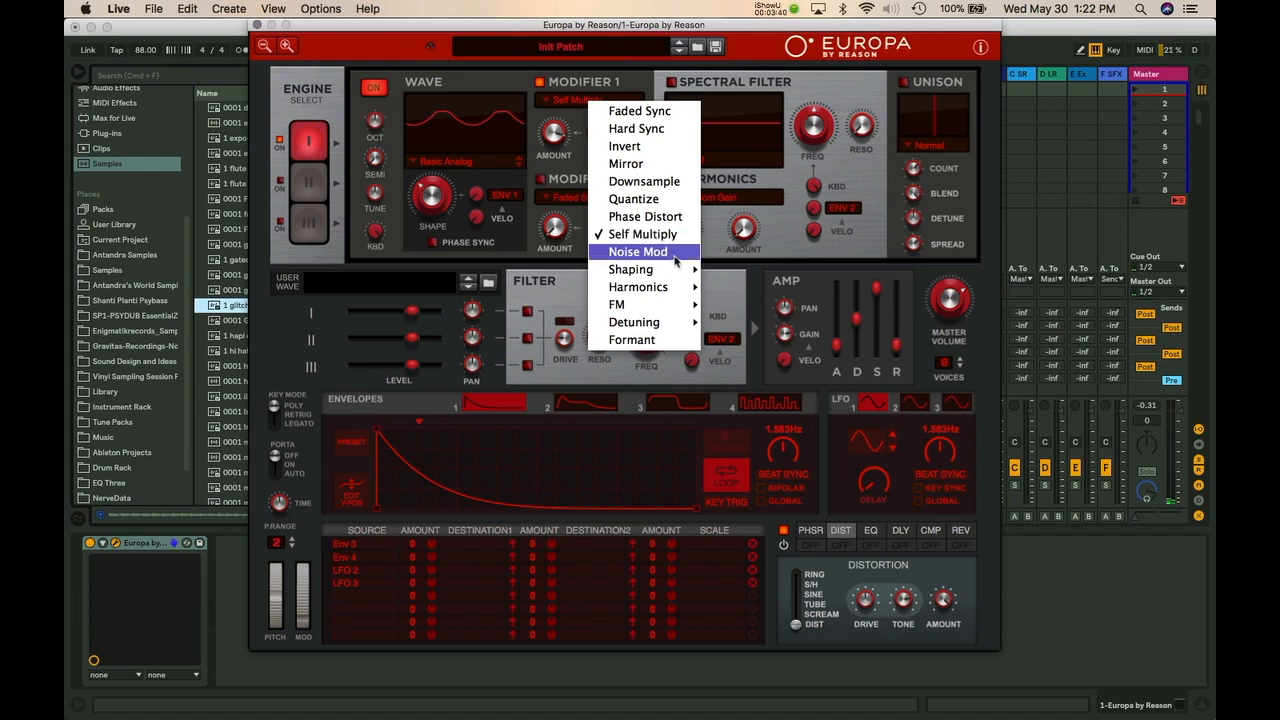
mouse_move(668, 276)
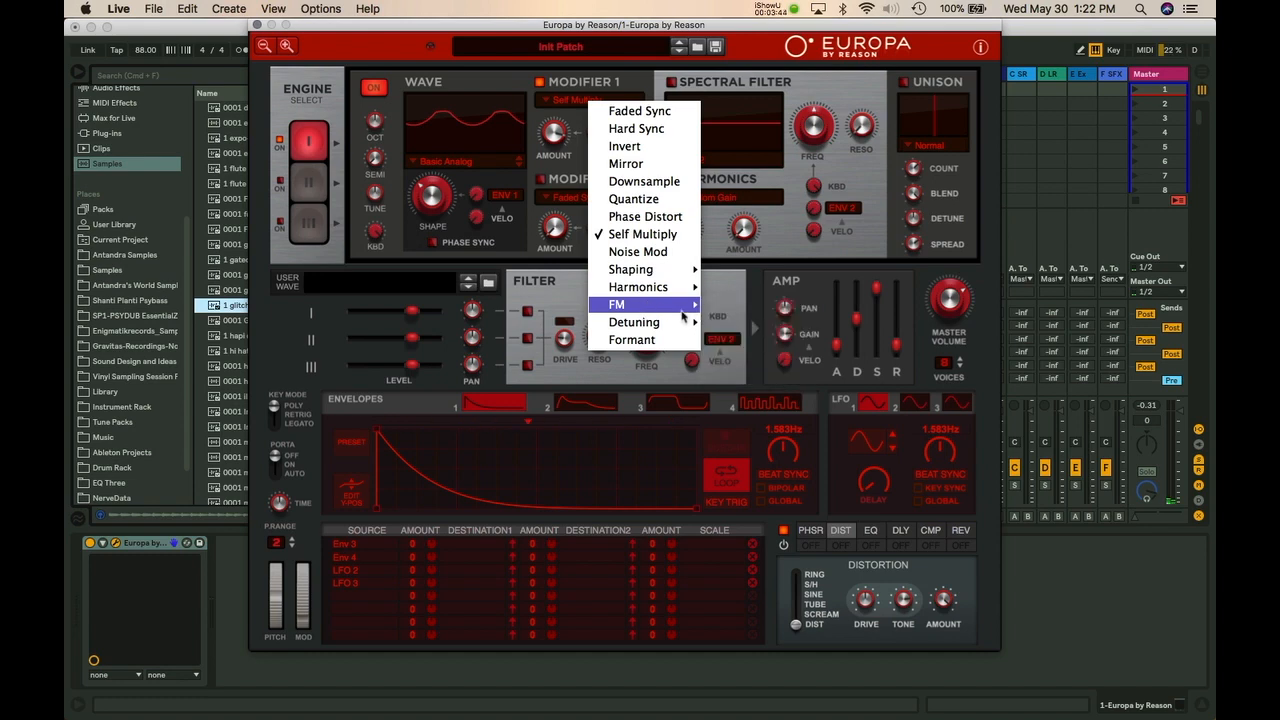
mouse_move(676, 328)
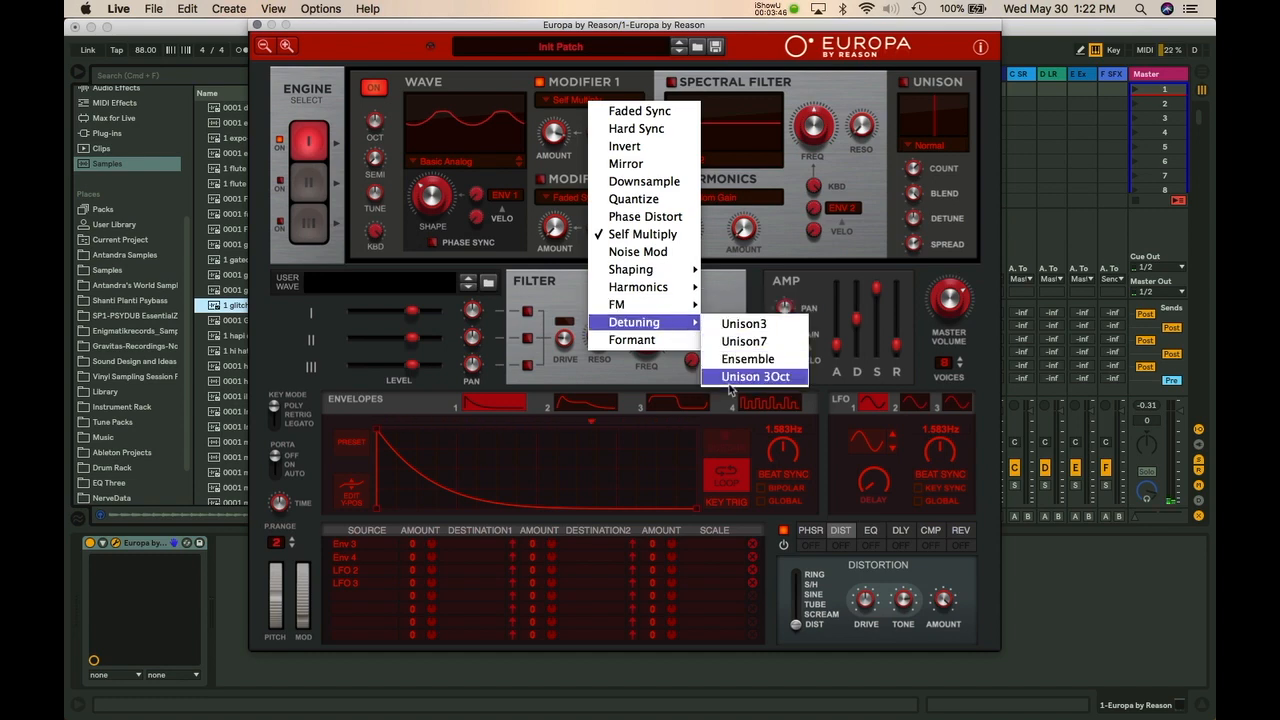
left_click(655, 342)
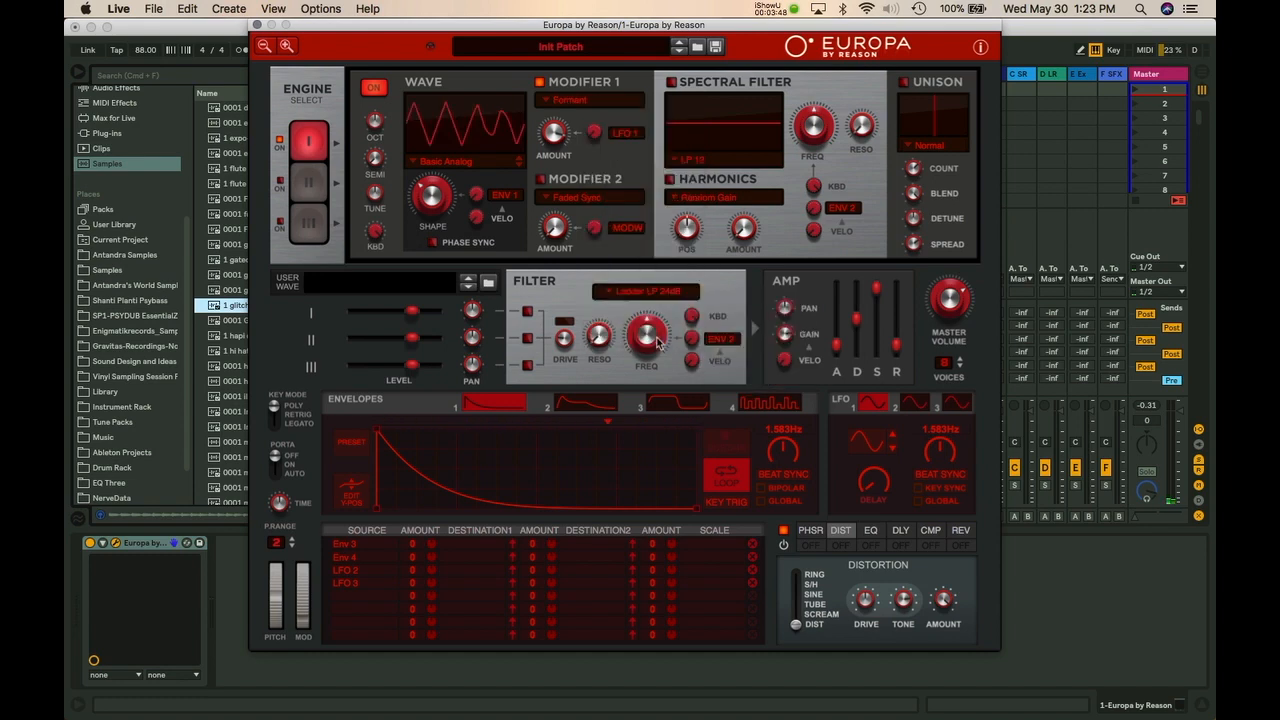
Adjust Modifier 1's Formant amount, and turn on Modifier 2 with a Faded Sync amount of about 21.1%
mouse_move(560, 138)
left_mouse_down()
mouse_move(540, 212)
mouse_move(539, 139)
left_mouse_up()
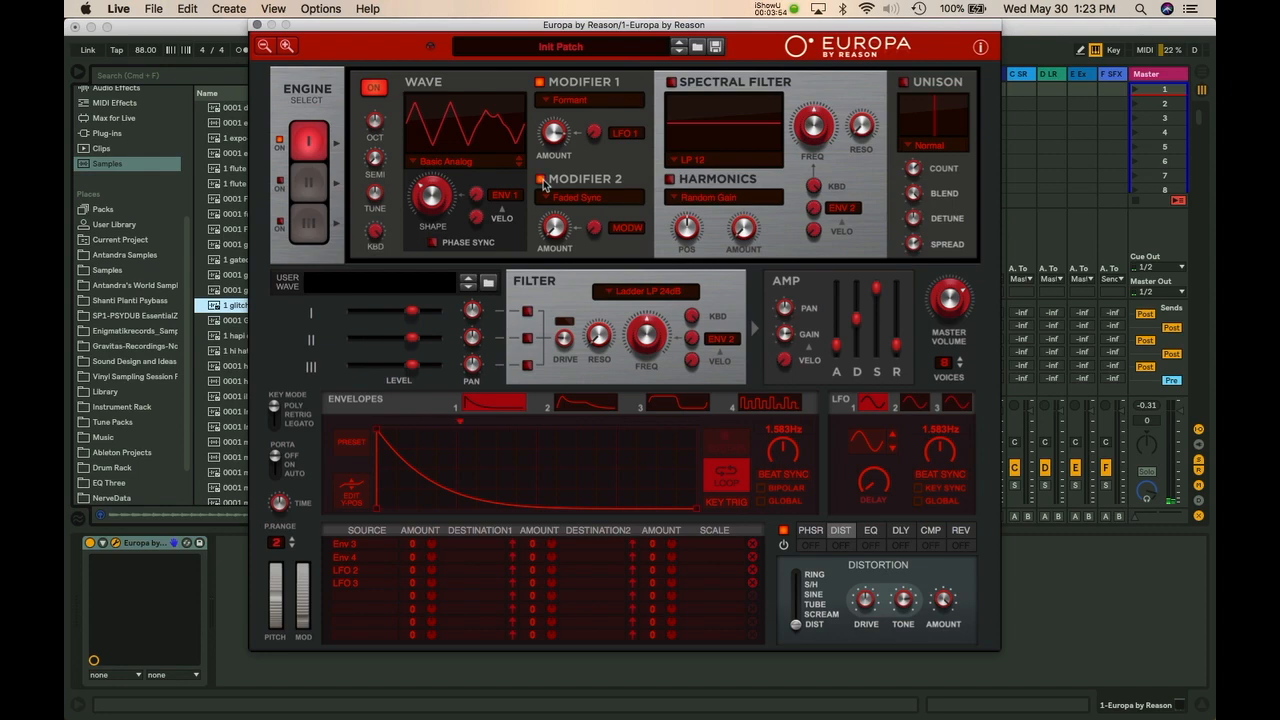
left_click_drag(555, 224, 553, 163)
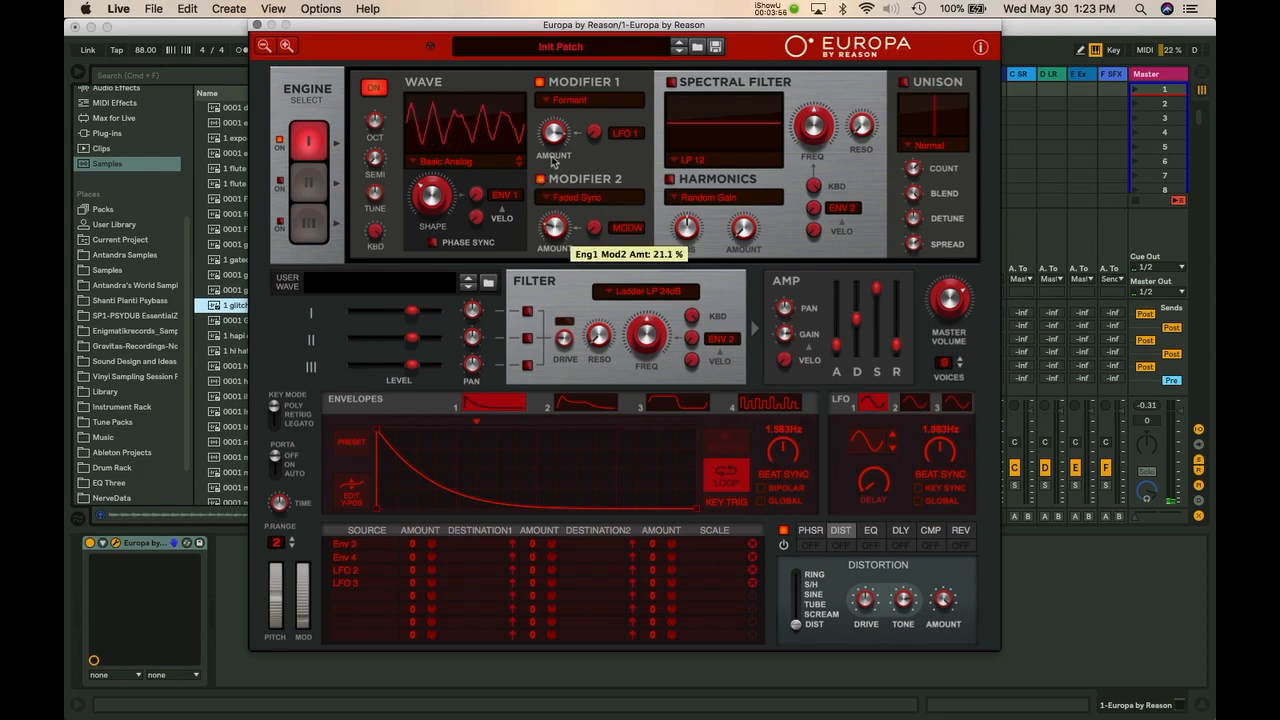
Turn off Modifier 2, and turn on engine I's Spectral Filter and sweep its frequency
left_click(542, 180)
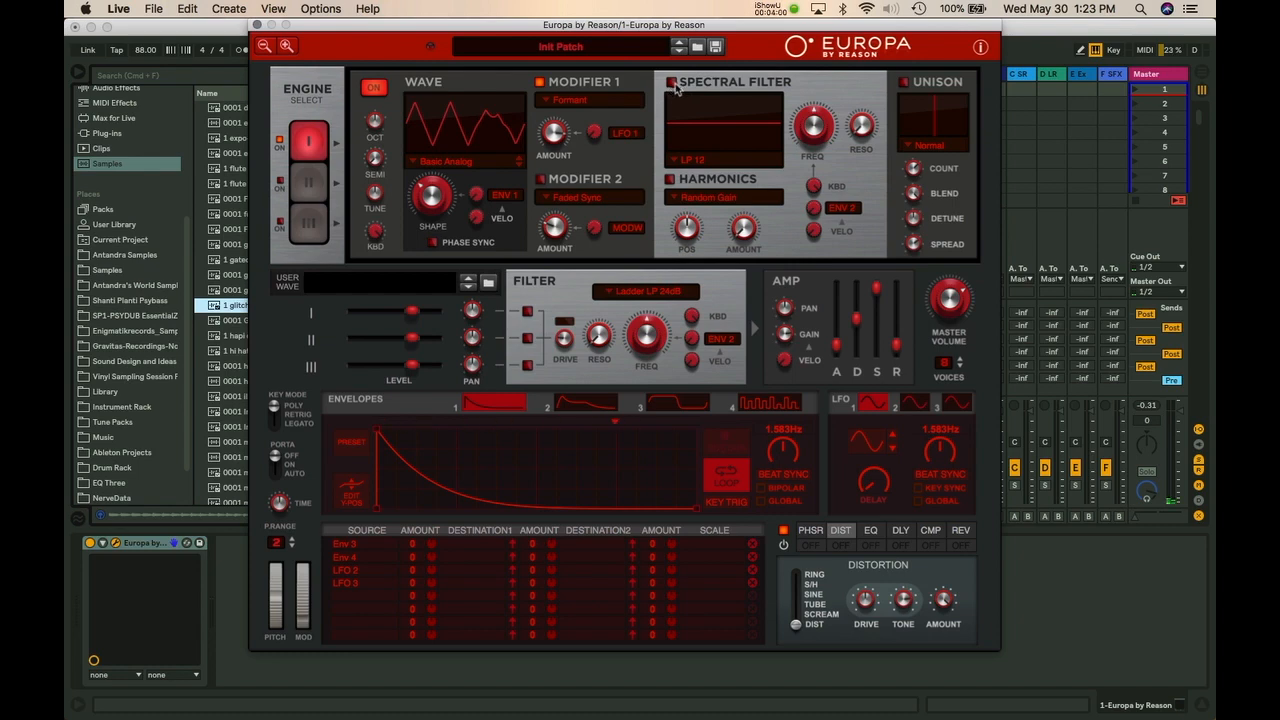
left_click(671, 82)
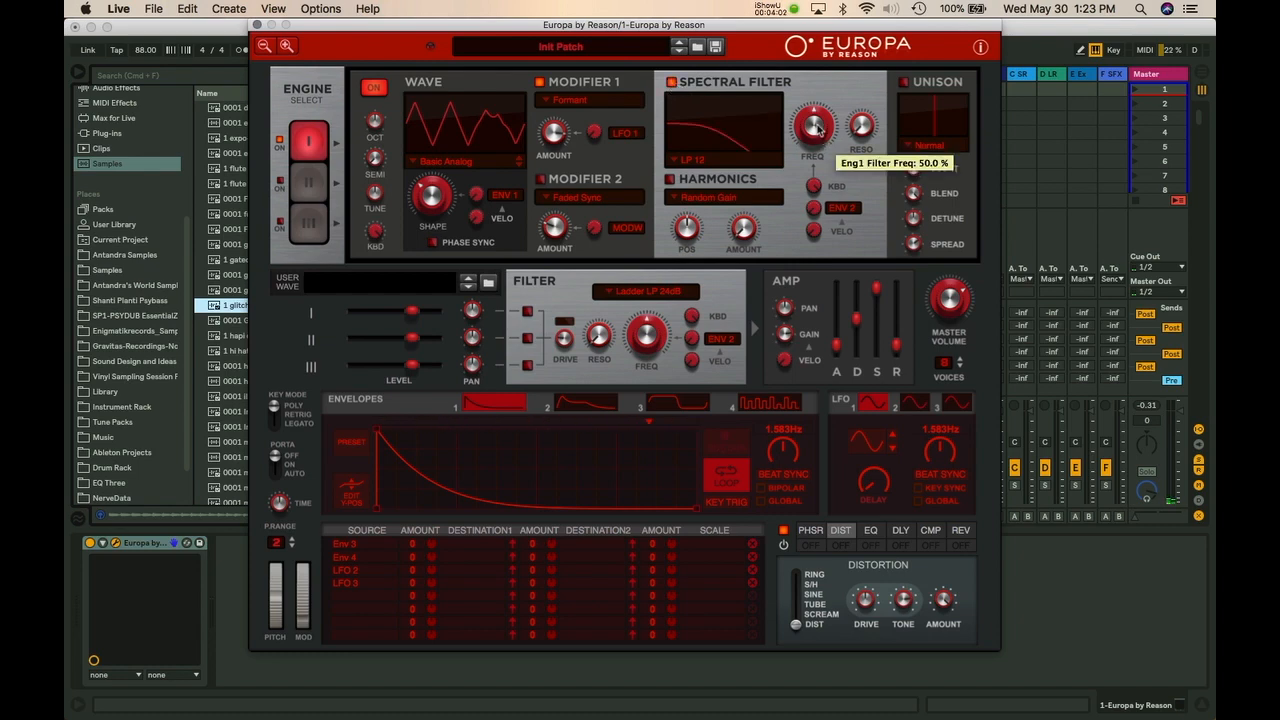
left_click_drag(812, 78, 780, 128)
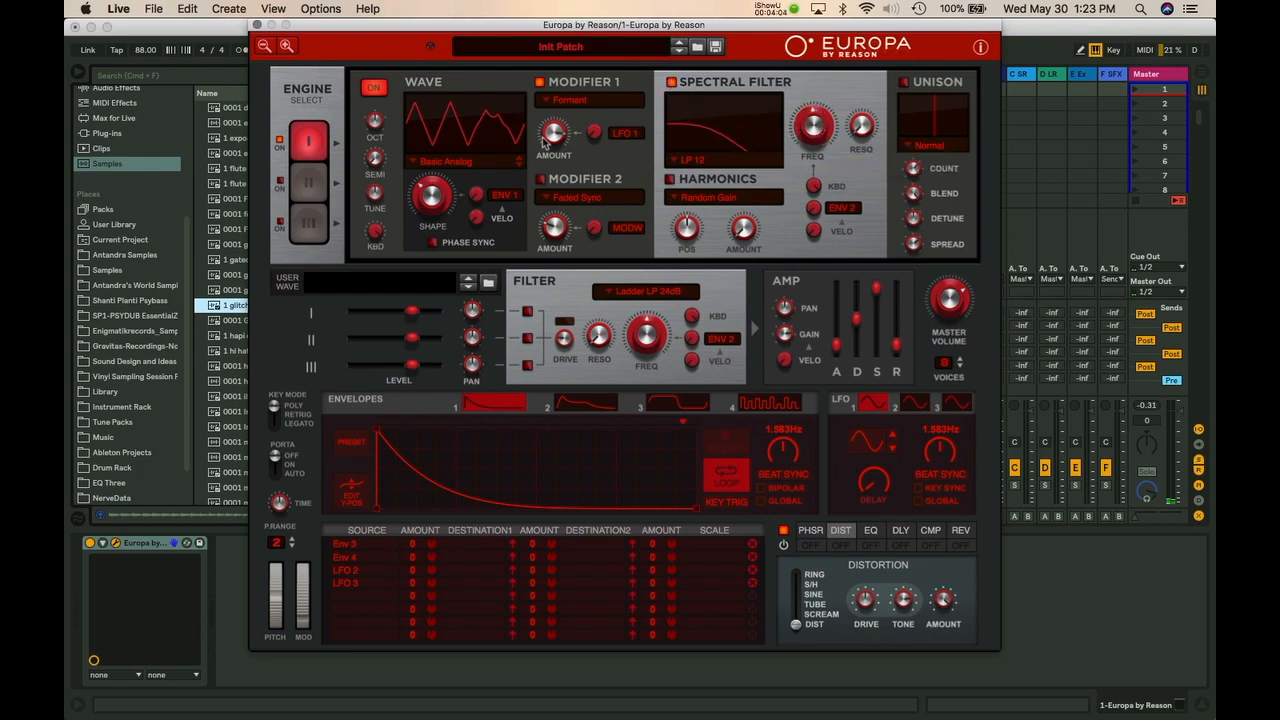
Look through engine I's wave types, including the FM ratios, and set the wave to Formant Sweep
left_click(463, 166)
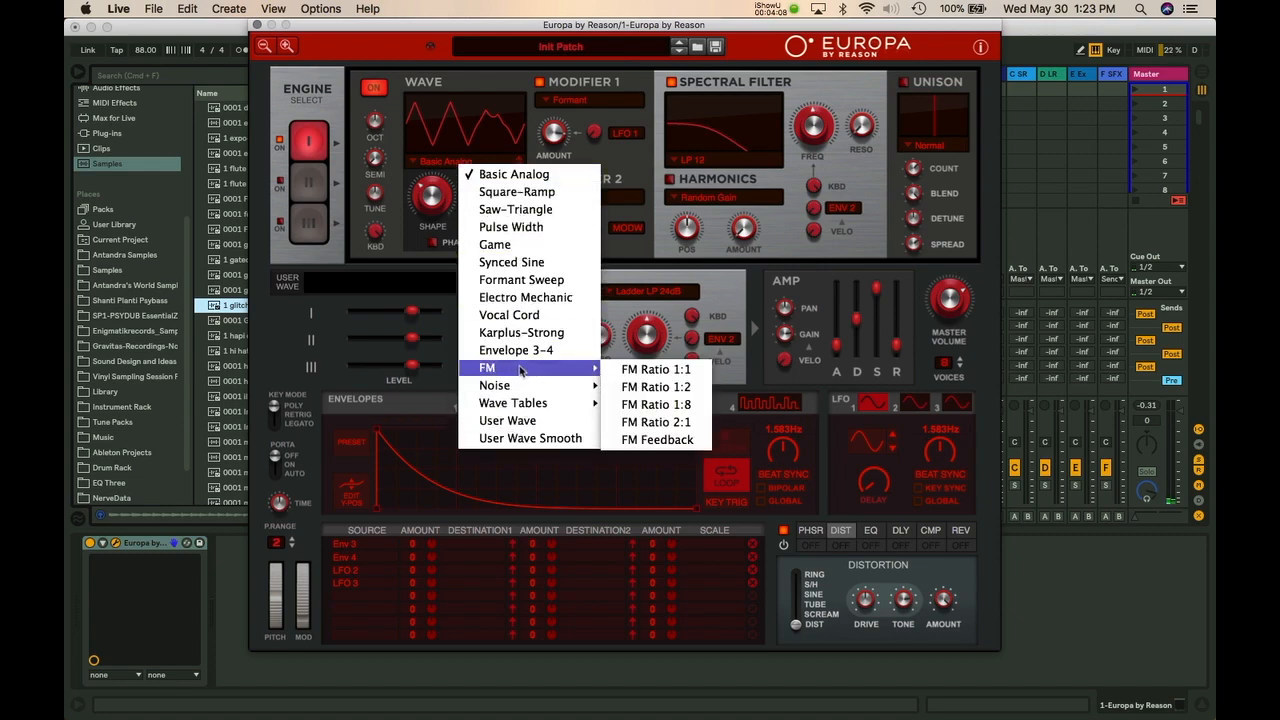
mouse_move(545, 368)
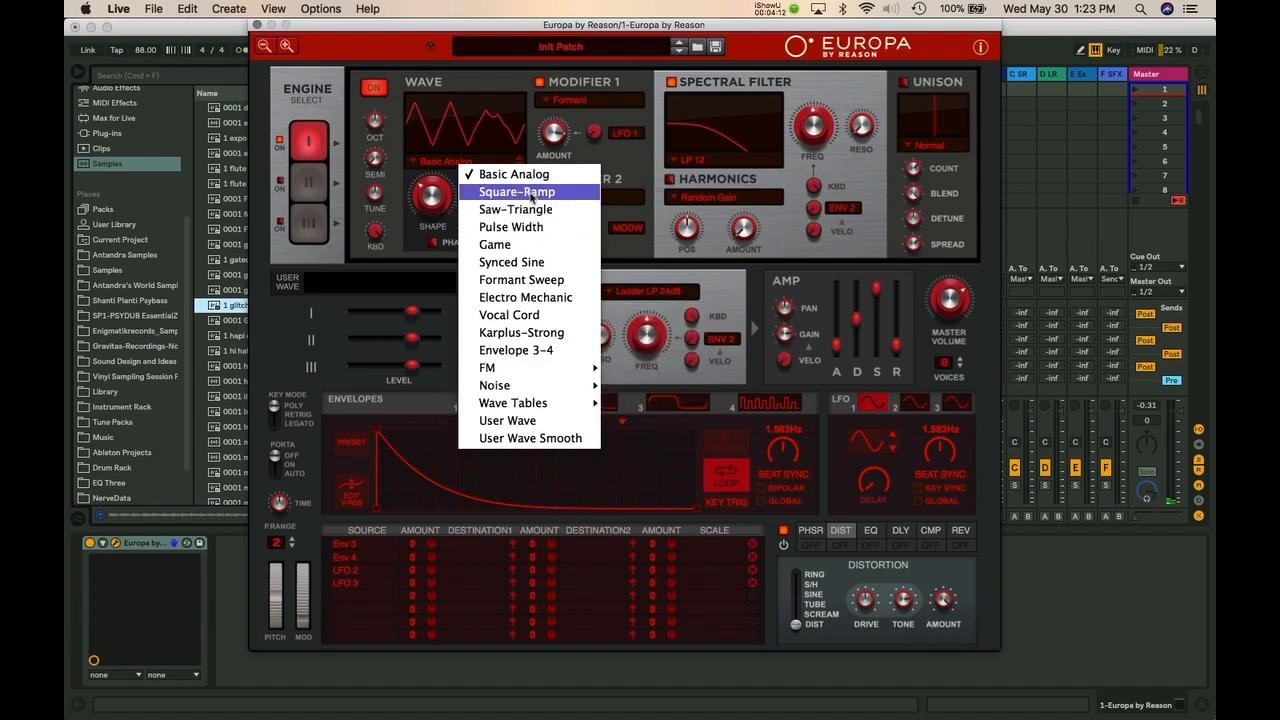
left_click(519, 285)
left_click(450, 165)
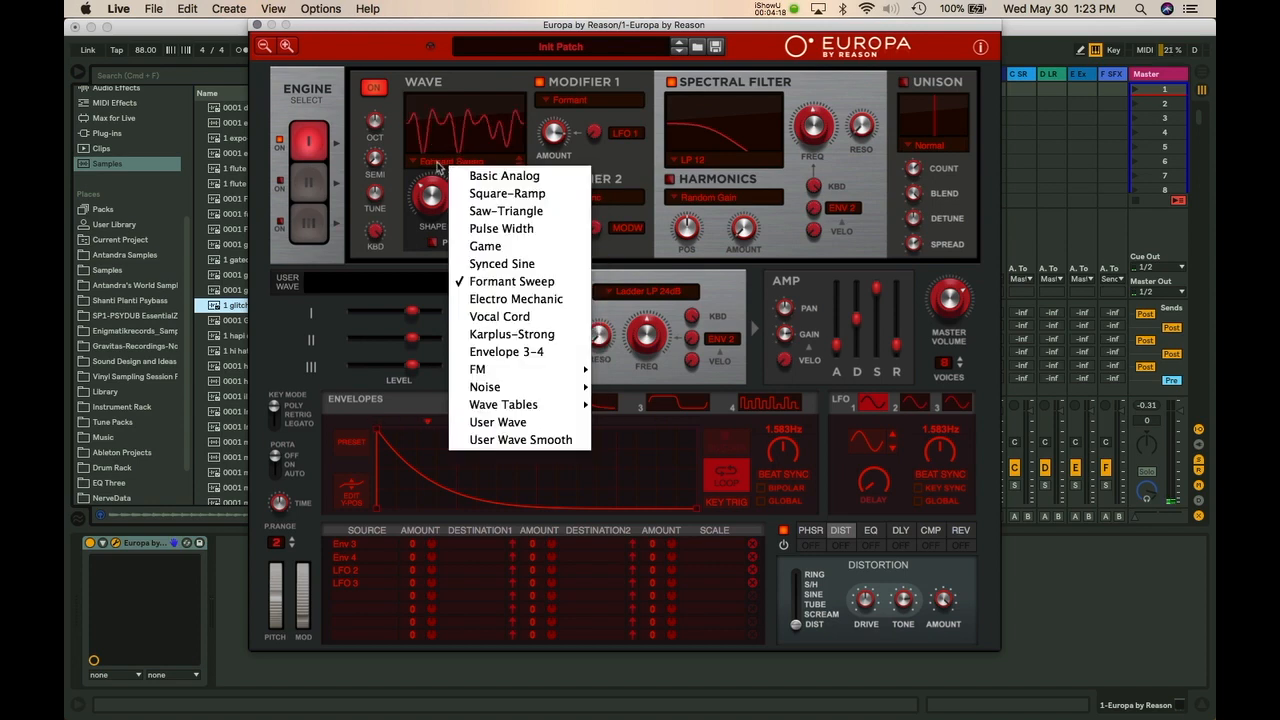
left_click(456, 161)
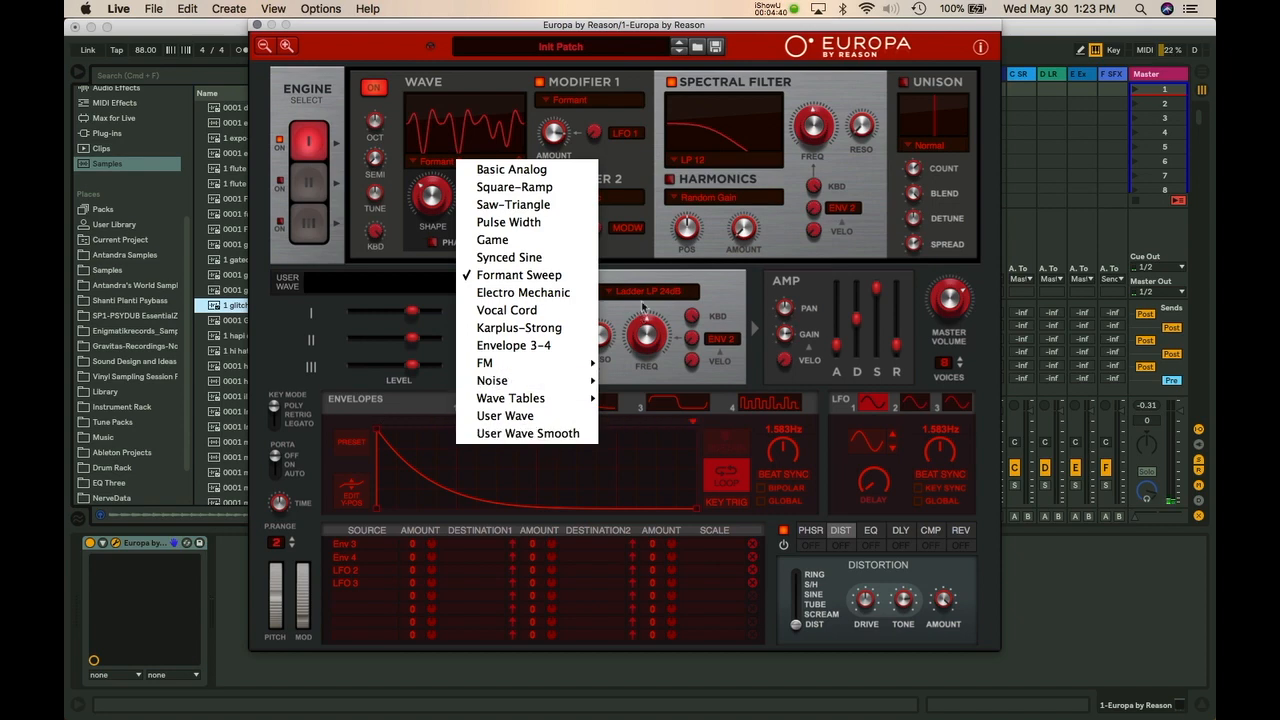
left_click(655, 178)
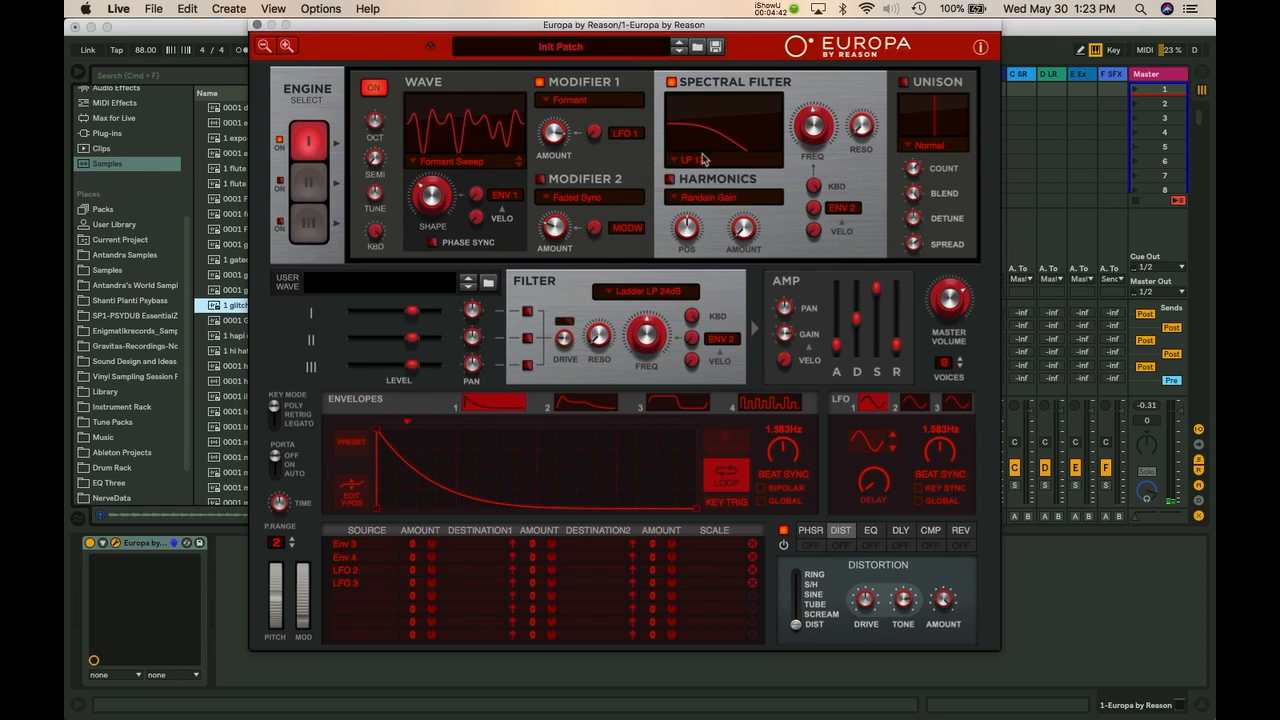
Set the Spectral Filter type to User Wave, load Robot 3.wav as the user wave and sweep the filter frequency
left_click(697, 160)
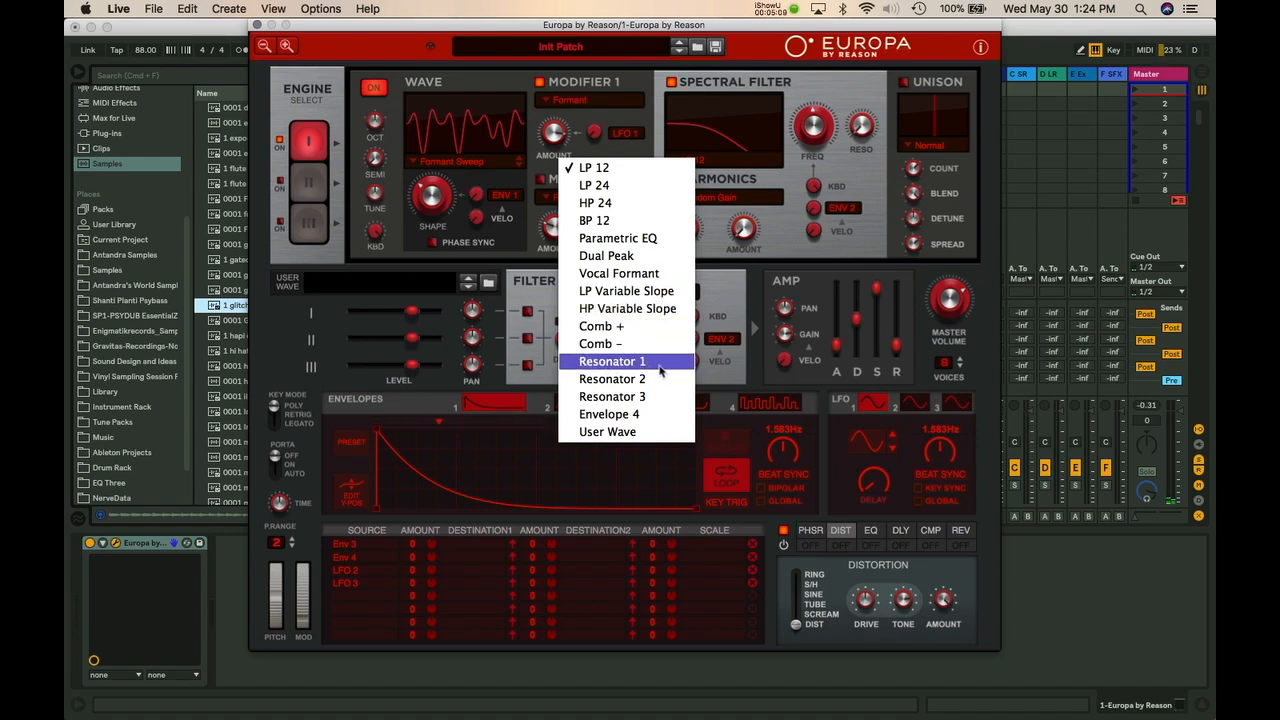
left_click(616, 432)
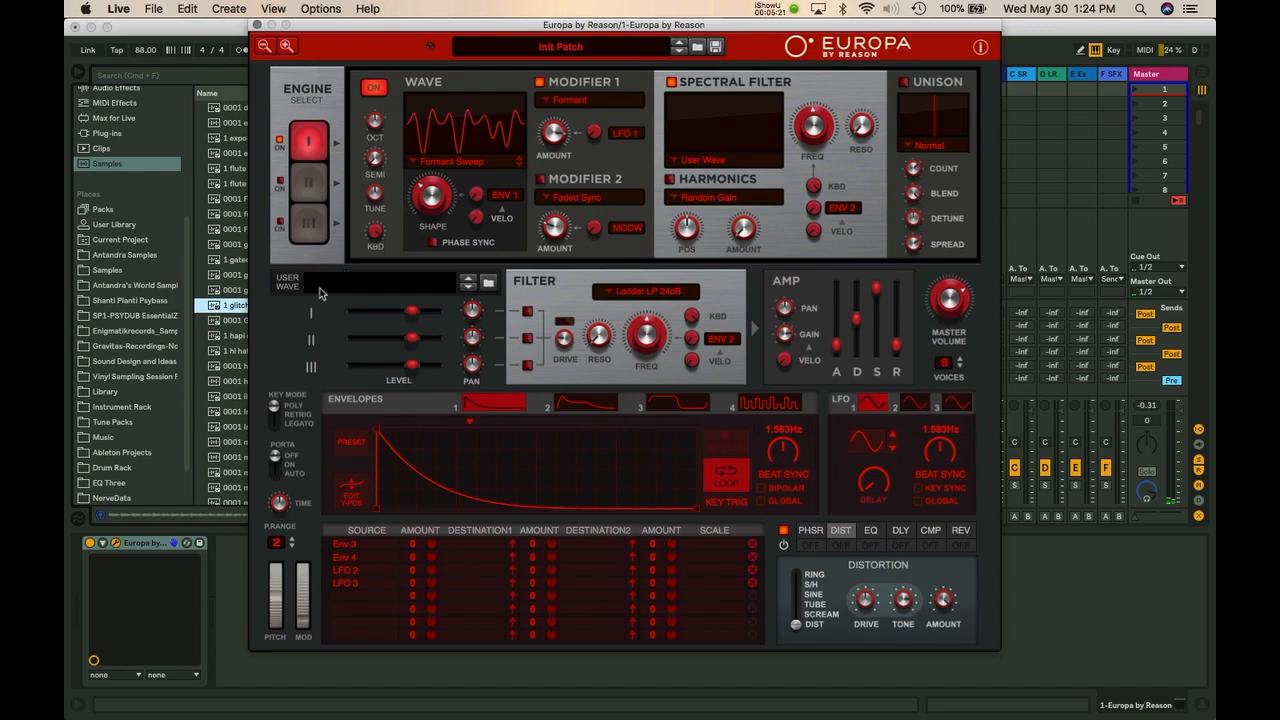
left_click(489, 285)
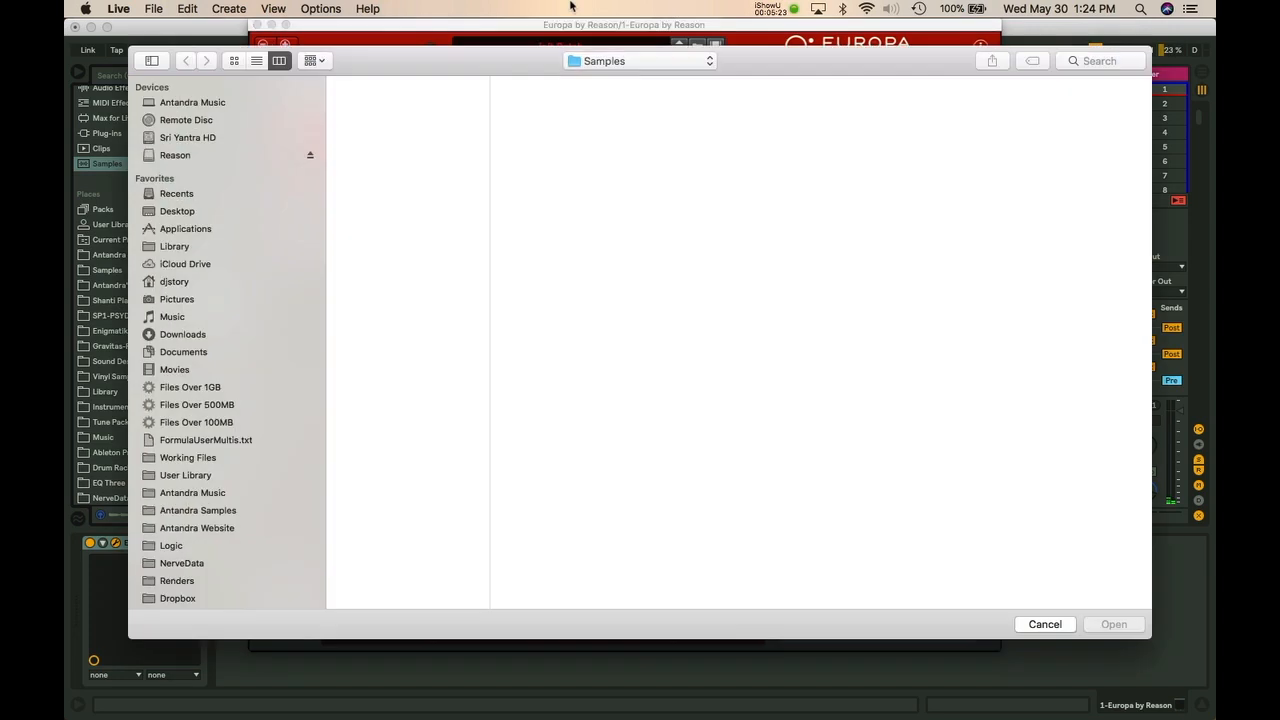
scroll(391, 257, "down", 10)
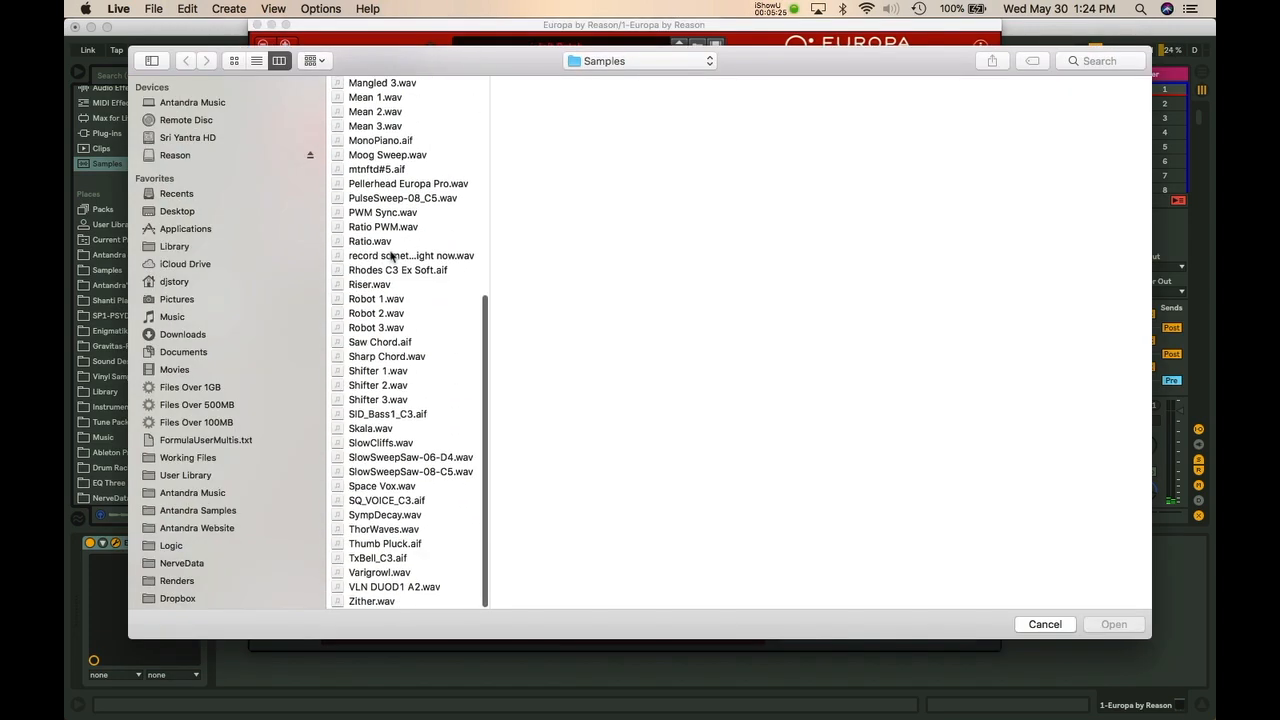
left_click(377, 330)
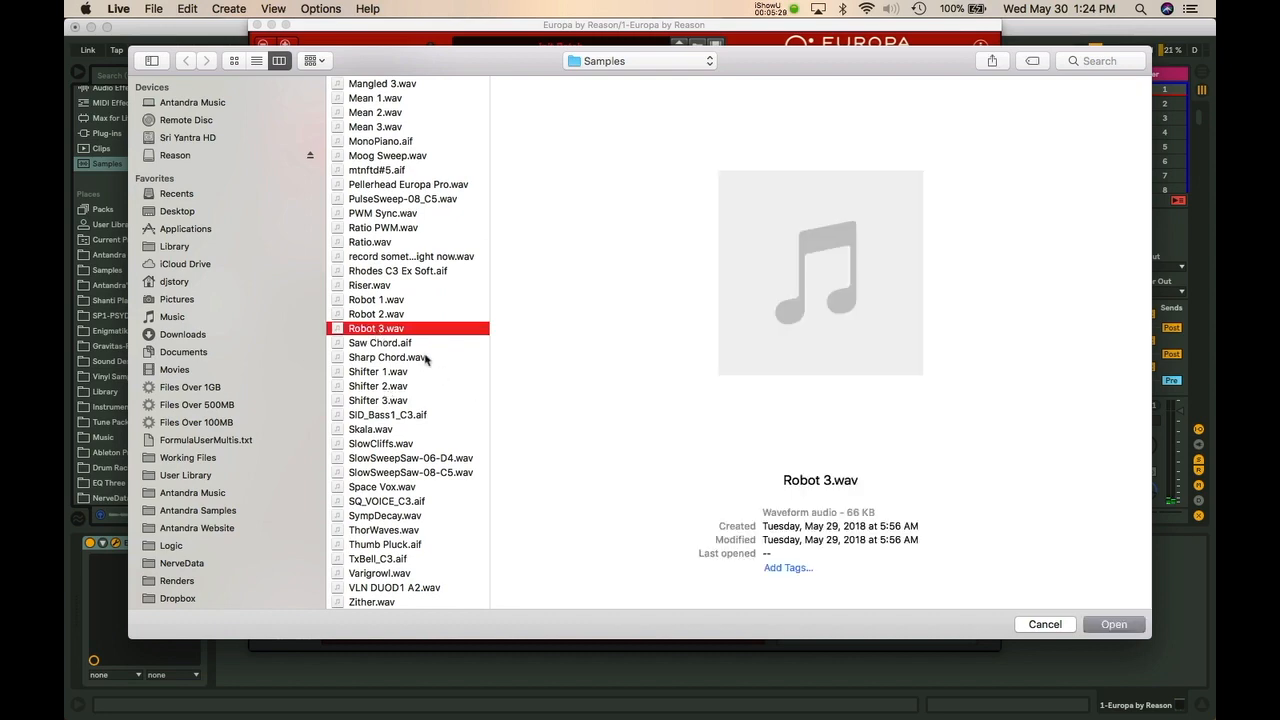
key("Return")
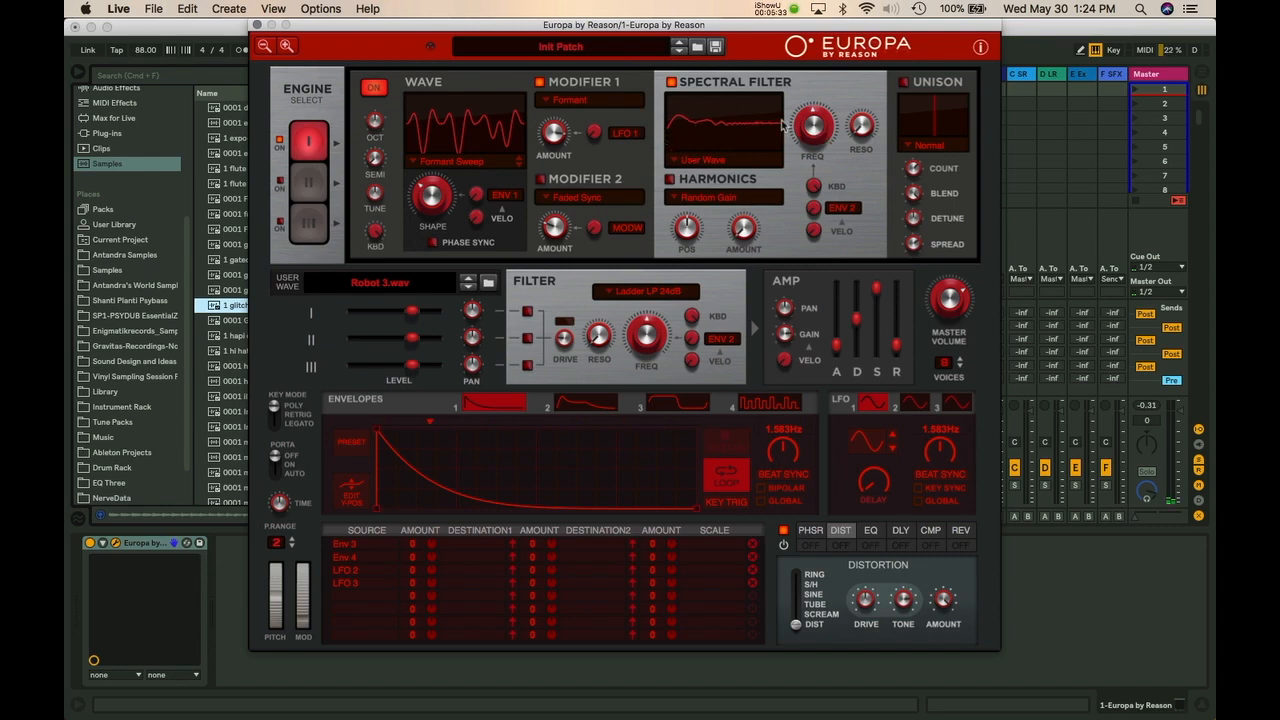
mouse_move(815, 124)
mouse_move(815, 122)
left_mouse_down()
mouse_move(809, 152)
mouse_move(820, 134)
left_mouse_up()
Apply the Harmonic 1-8 Mix type in engine I's Harmonics section and adjust its amount and position
left_click(692, 203)
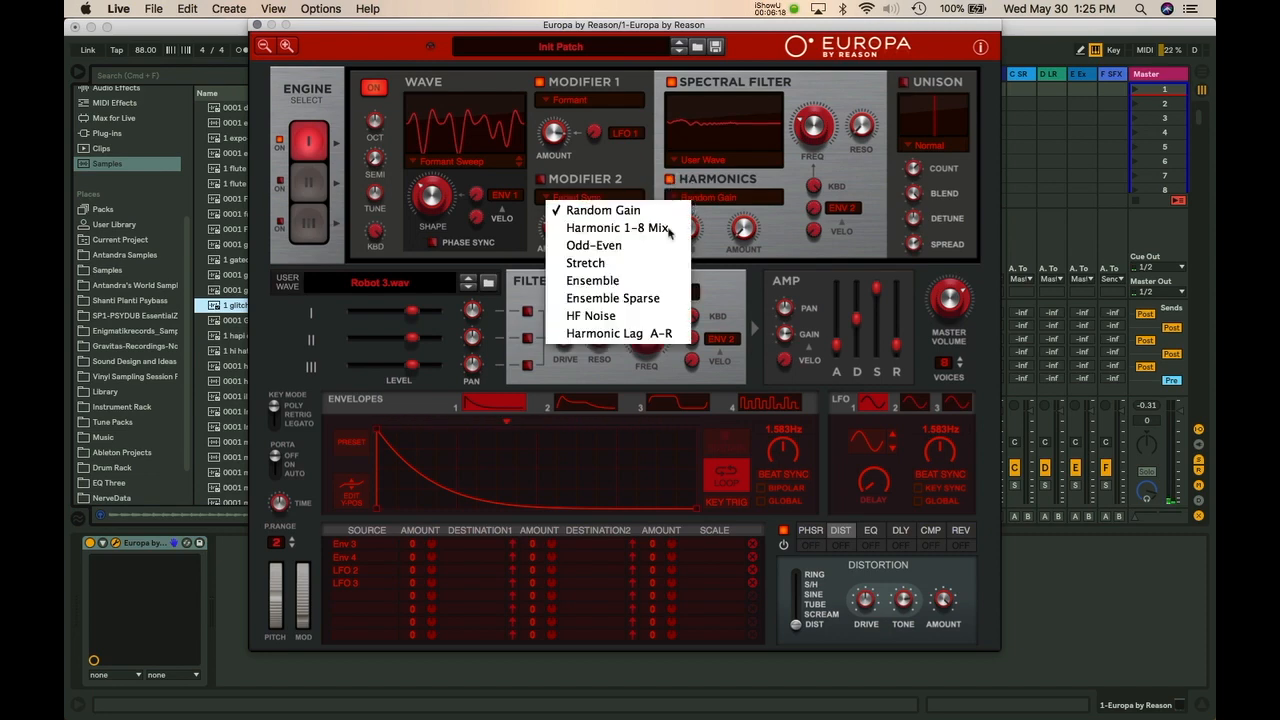
left_click(618, 226)
left_click_drag(753, 226, 737, 200)
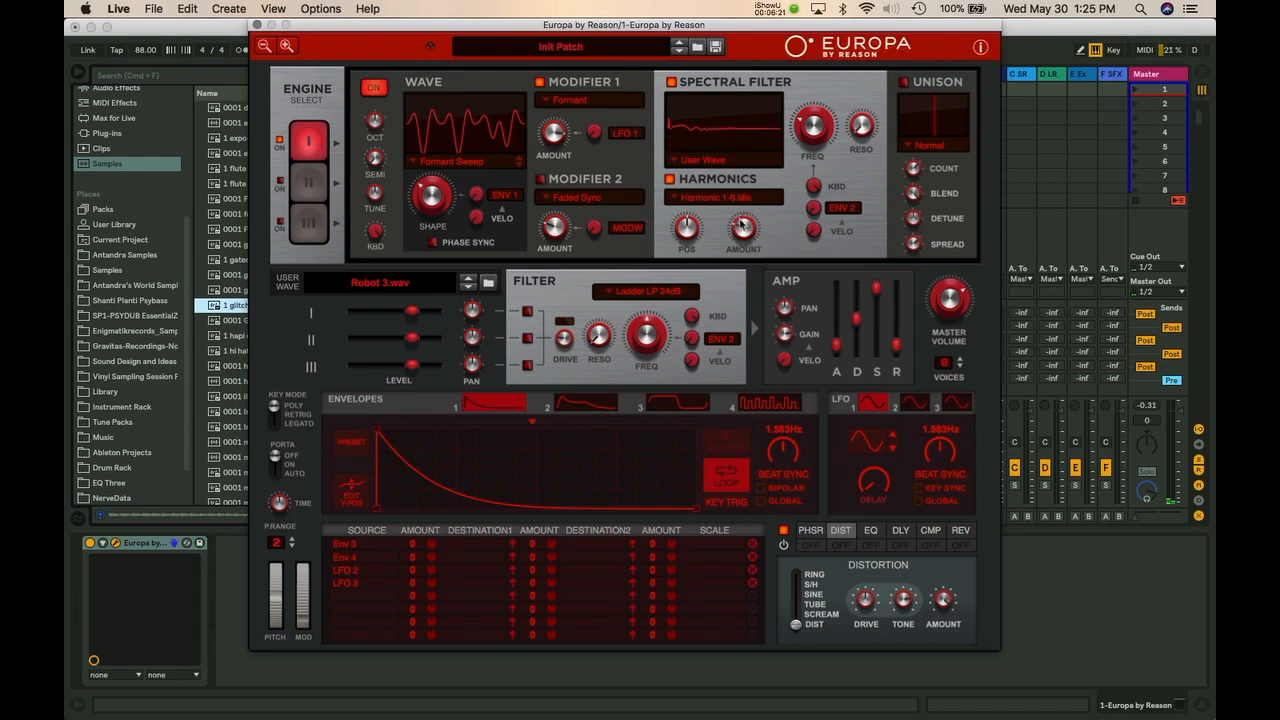
mouse_move(688, 234)
left_mouse_down()
mouse_move(687, 270)
mouse_move(698, 171)
mouse_move(691, 214)
left_mouse_up()
Set the Harmonics type to Stretch, and keep Envelope 2 as the Spectral Filter's modulation source
left_click(697, 200)
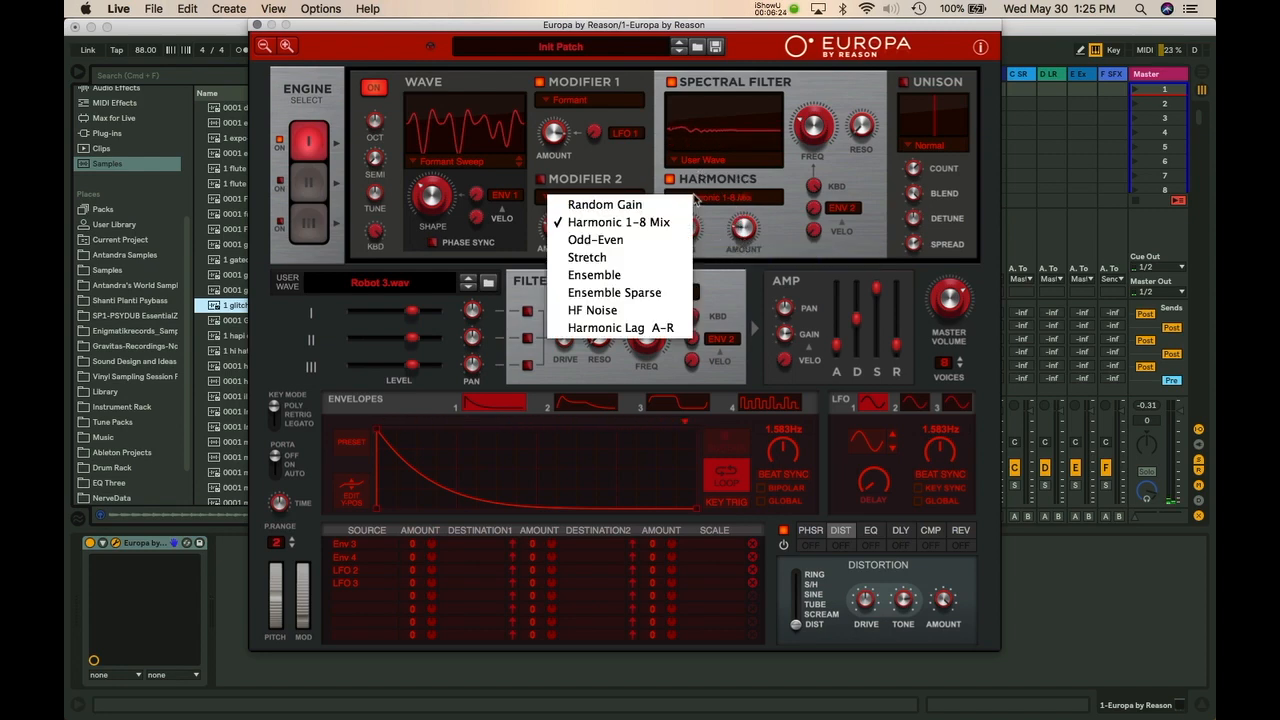
left_click(625, 260)
left_click(710, 198)
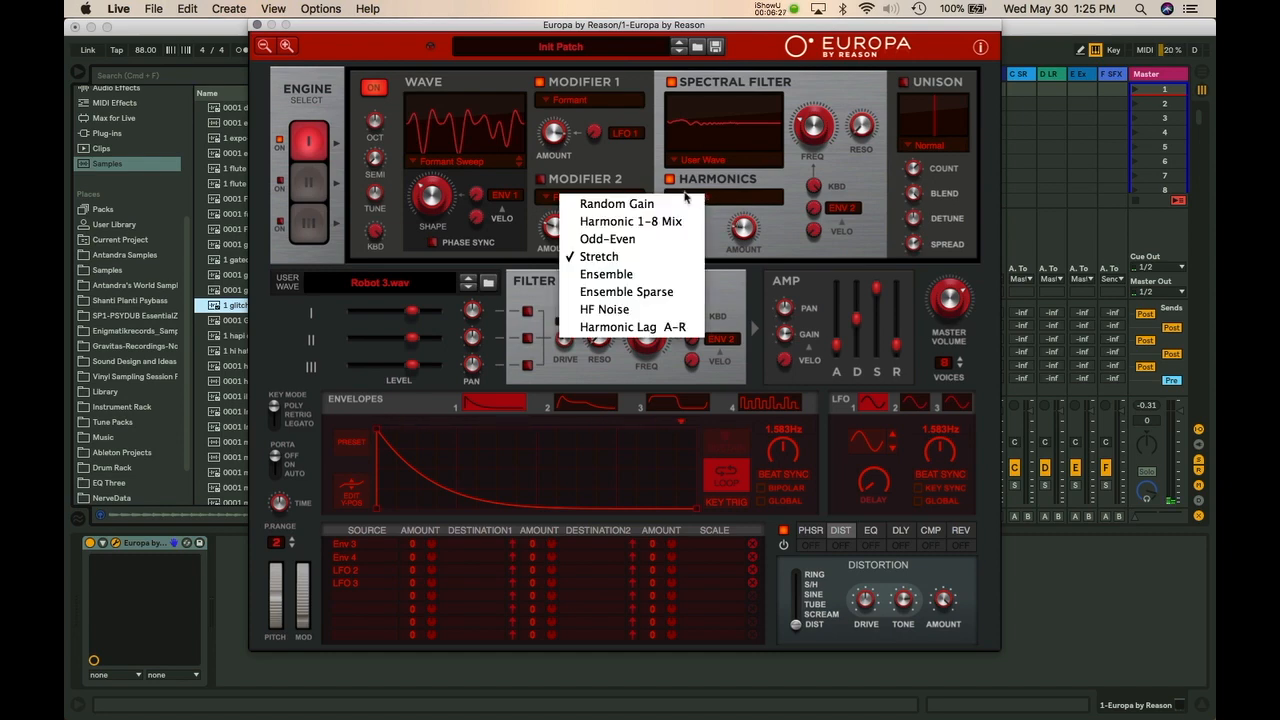
left_click(783, 244)
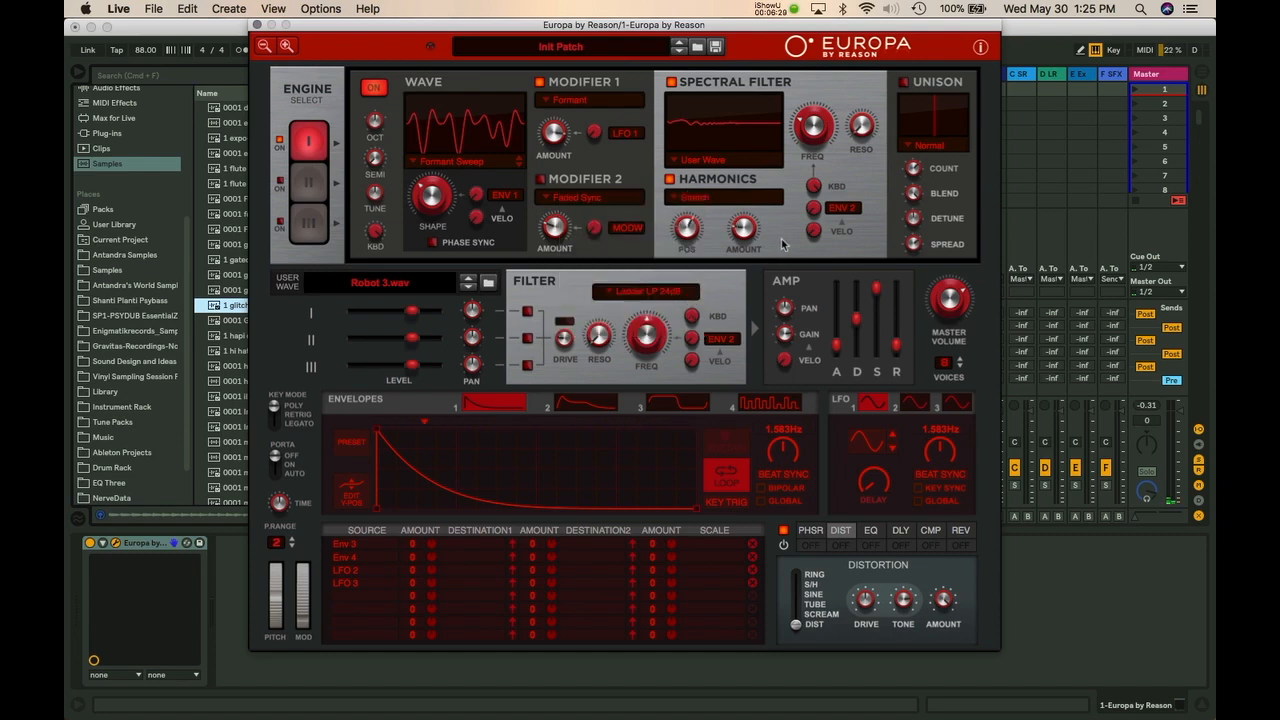
left_click(842, 209)
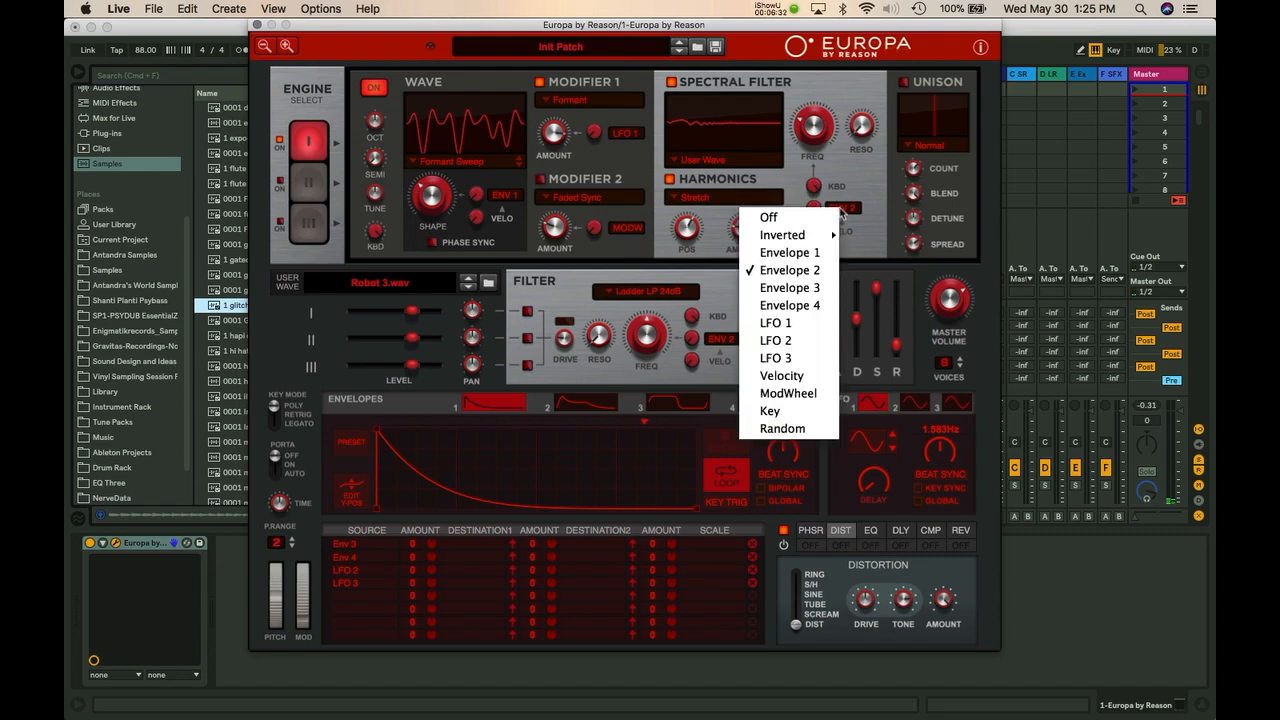
left_click(789, 270)
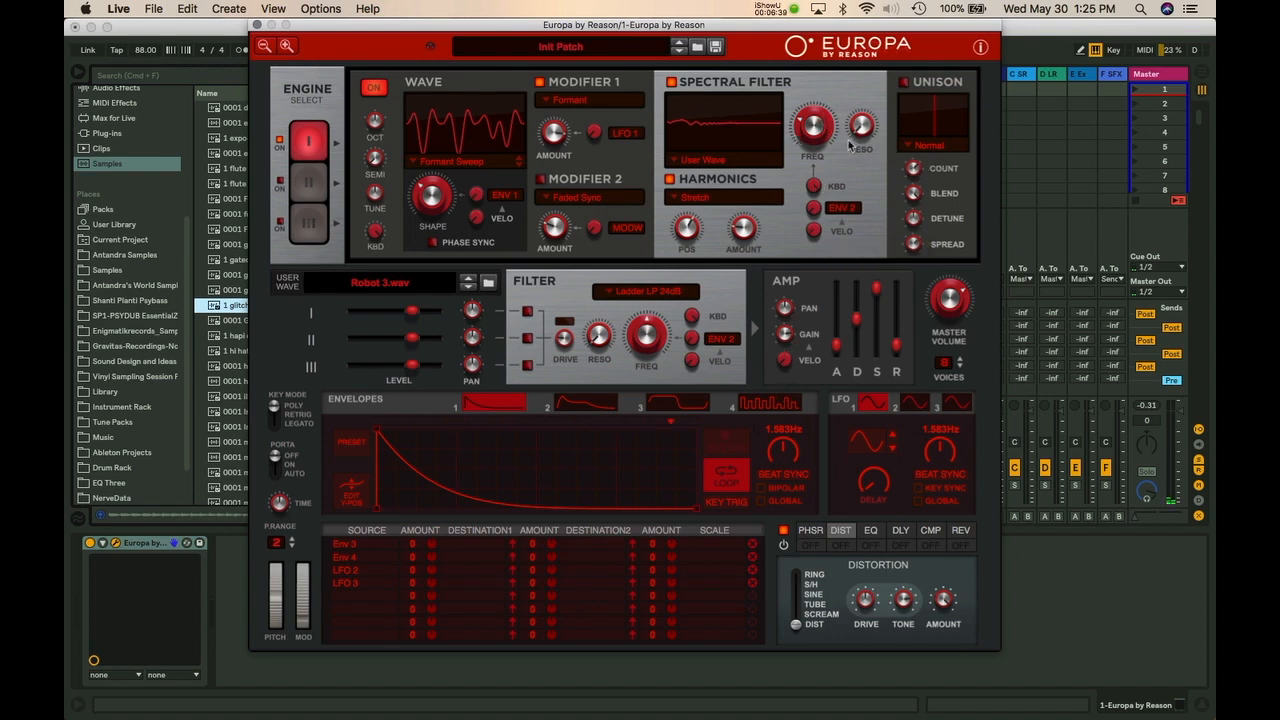
Turn on engine I's Unison, try the Fourth and Fifth modes, and set the mode to Octave Down
left_click(905, 82)
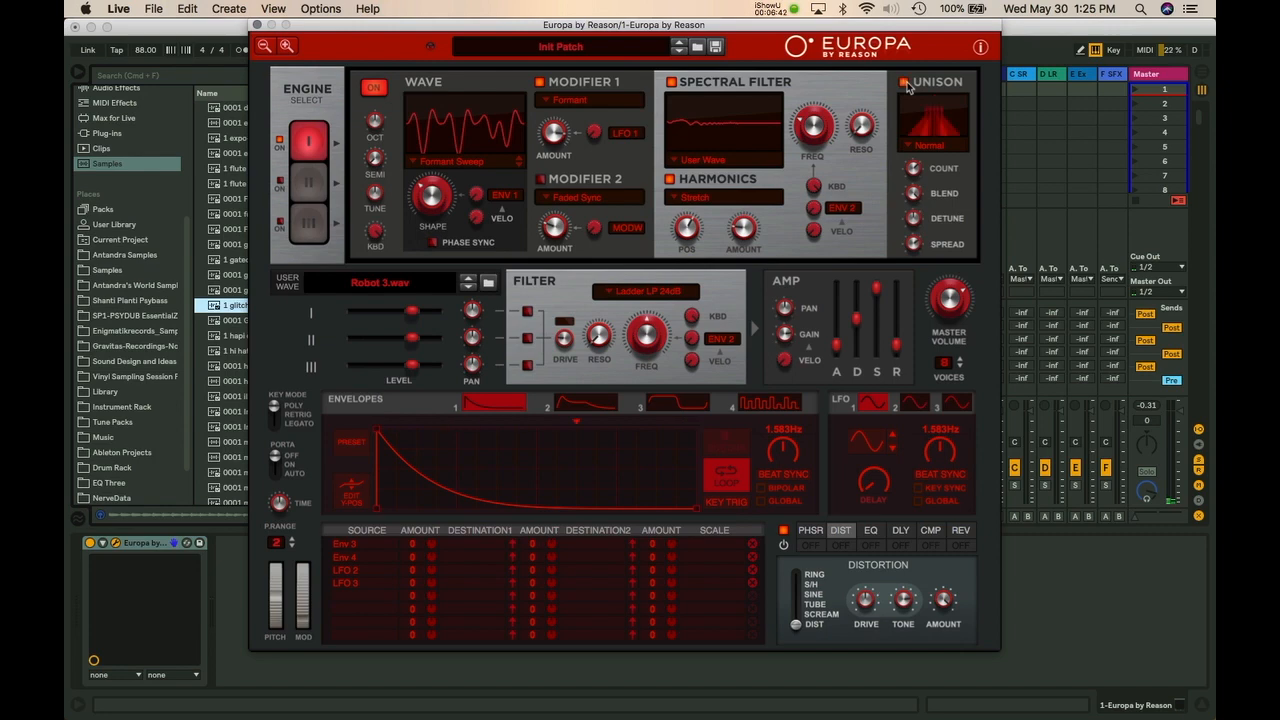
left_click(909, 147)
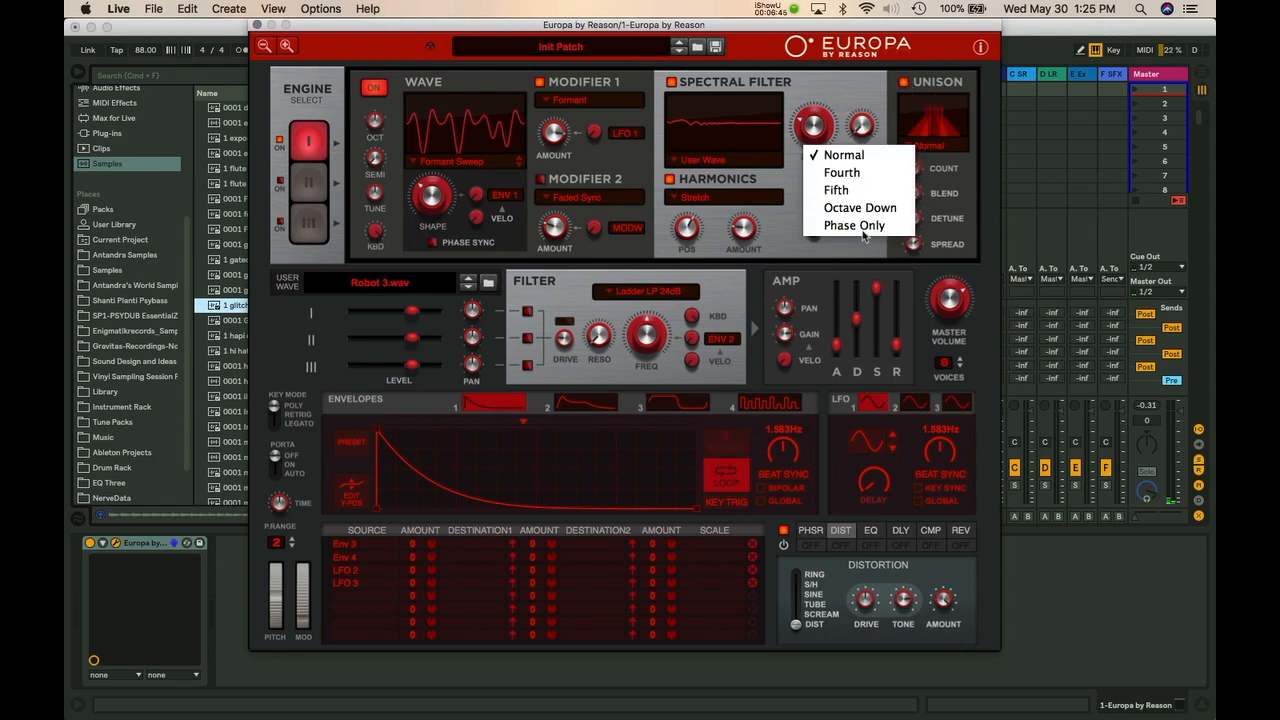
left_click(850, 173)
left_click(918, 147)
left_click(848, 191)
scroll(913, 195, "up", 1)
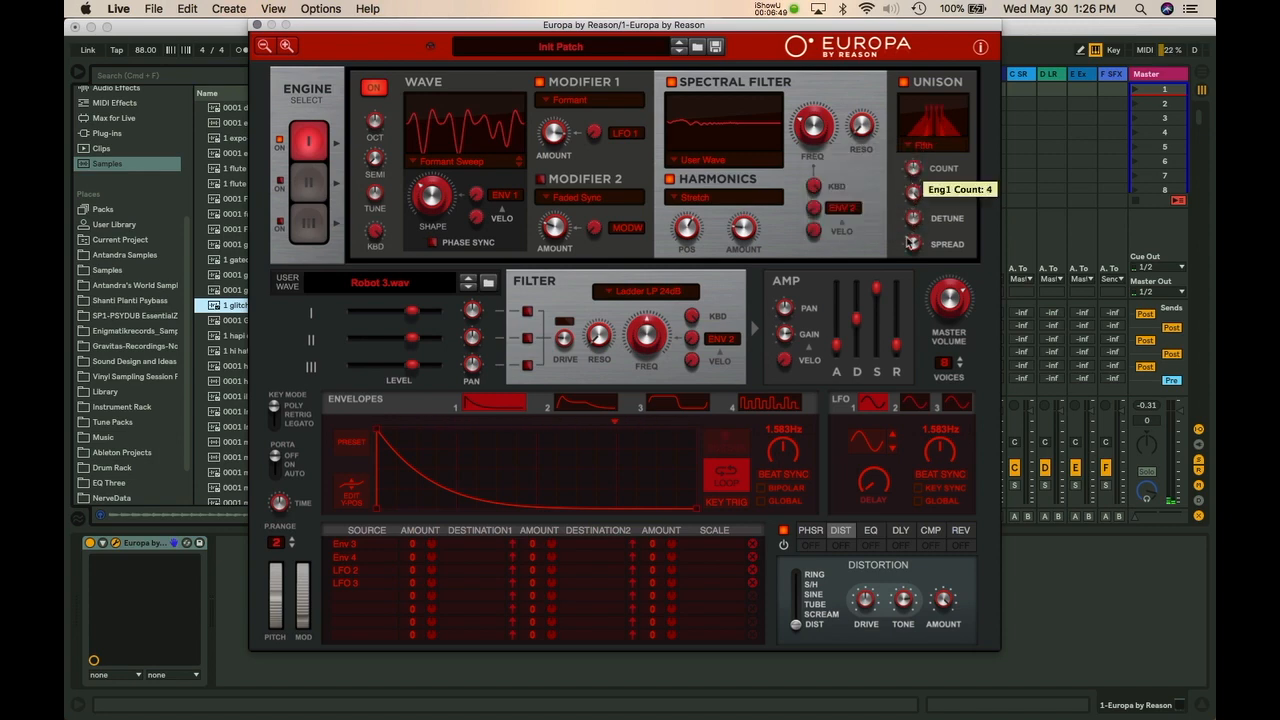
left_click(920, 146)
left_click(876, 206)
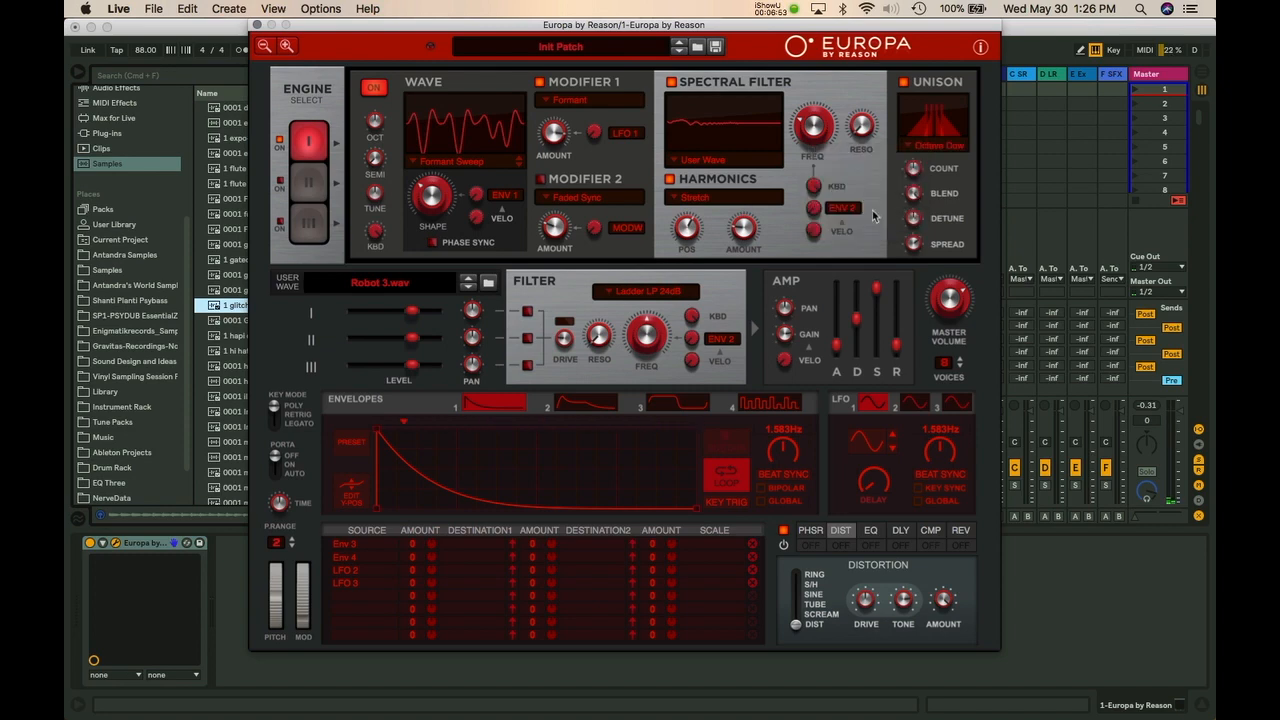
scroll(912, 230, "up", 2)
Raise engine I's level and lower those of engines II and III, and look through the main filter's types
left_click_drag(415, 316, 398, 368)
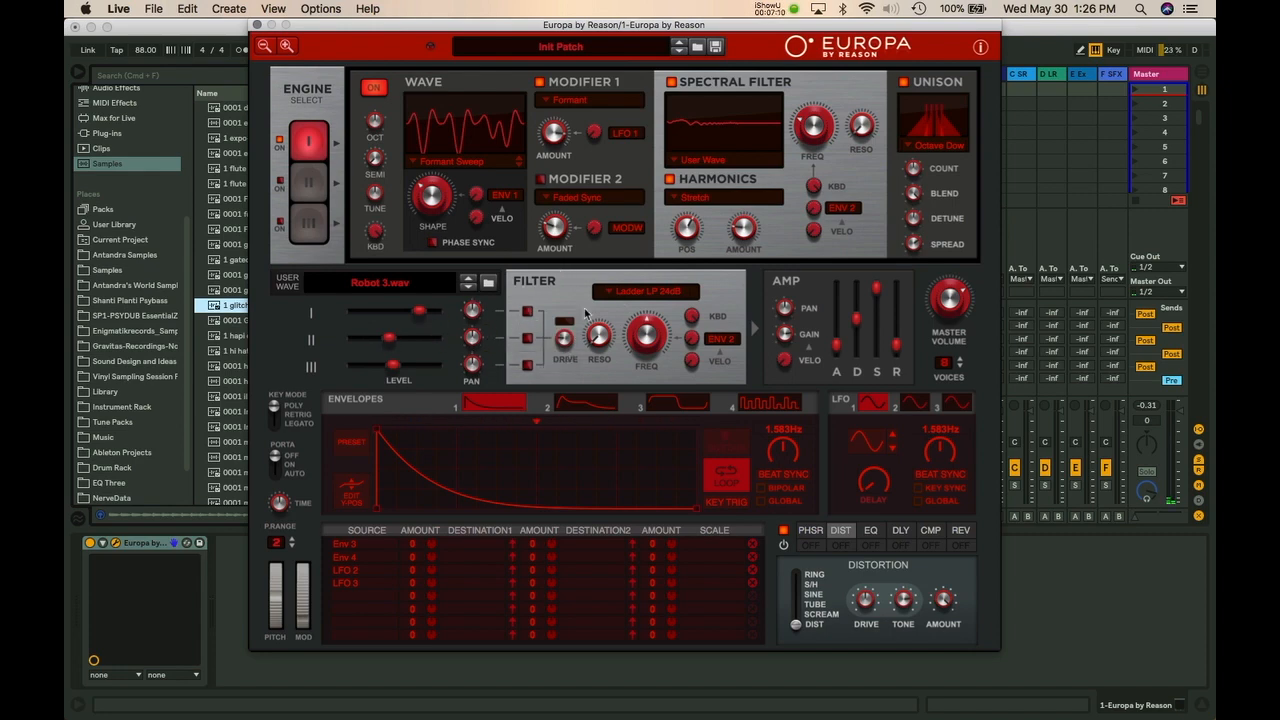
left_click(637, 292)
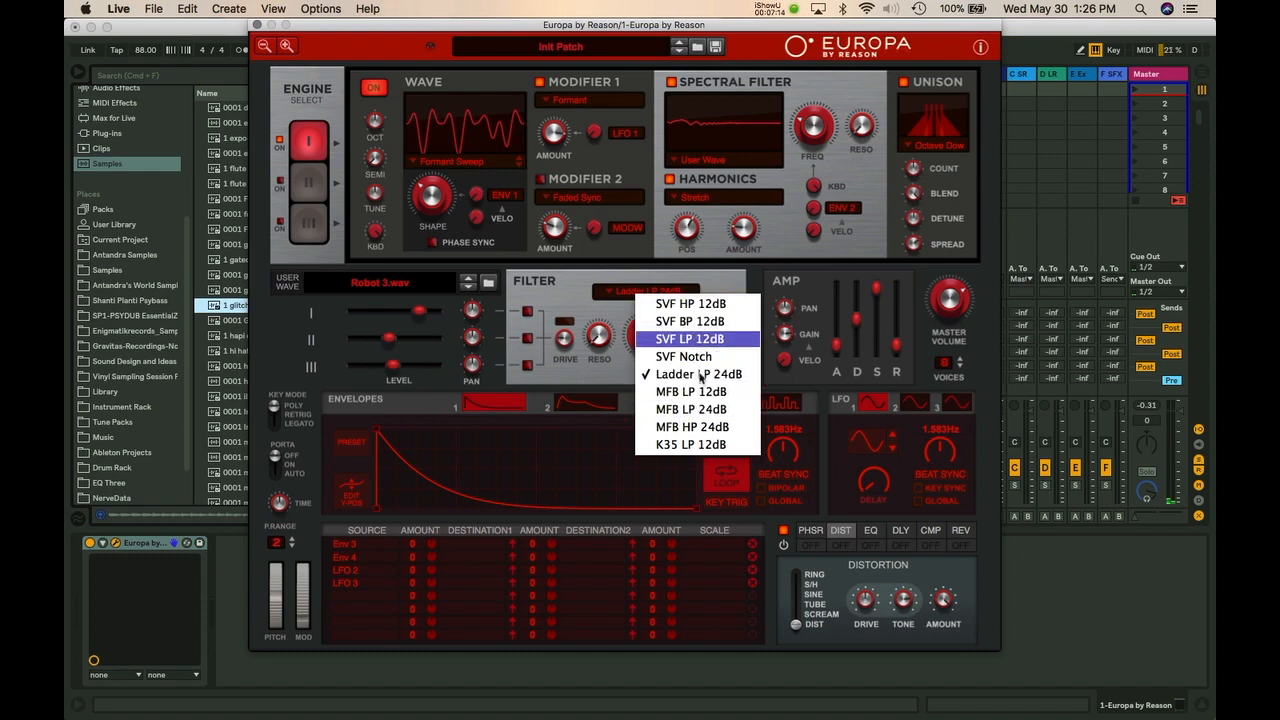
left_click(568, 373)
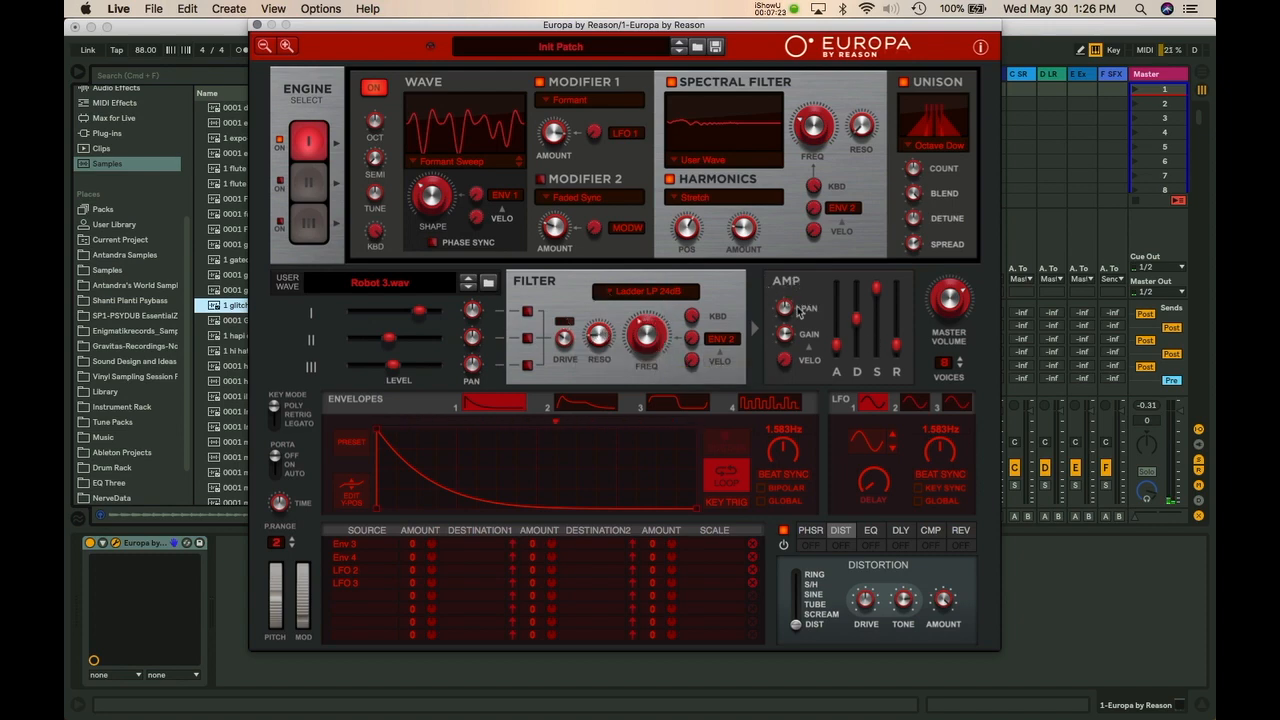
Lower the amp envelope's attack and set the number of voices to 1
left_click_drag(827, 345, 832, 352)
left_click_drag(789, 370, 813, 206)
left_click_drag(942, 366, 997, 134)
left_click_drag(897, 598, 893, 625)
left_click_drag(950, 372, 928, 484)
mouse_move(283, 503)
left_mouse_down()
mouse_move(283, 542)
mouse_move(286, 480)
mouse_move(263, 544)
mouse_move(282, 500)
mouse_move(284, 514)
mouse_move(282, 474)
mouse_move(282, 516)
left_mouse_up()
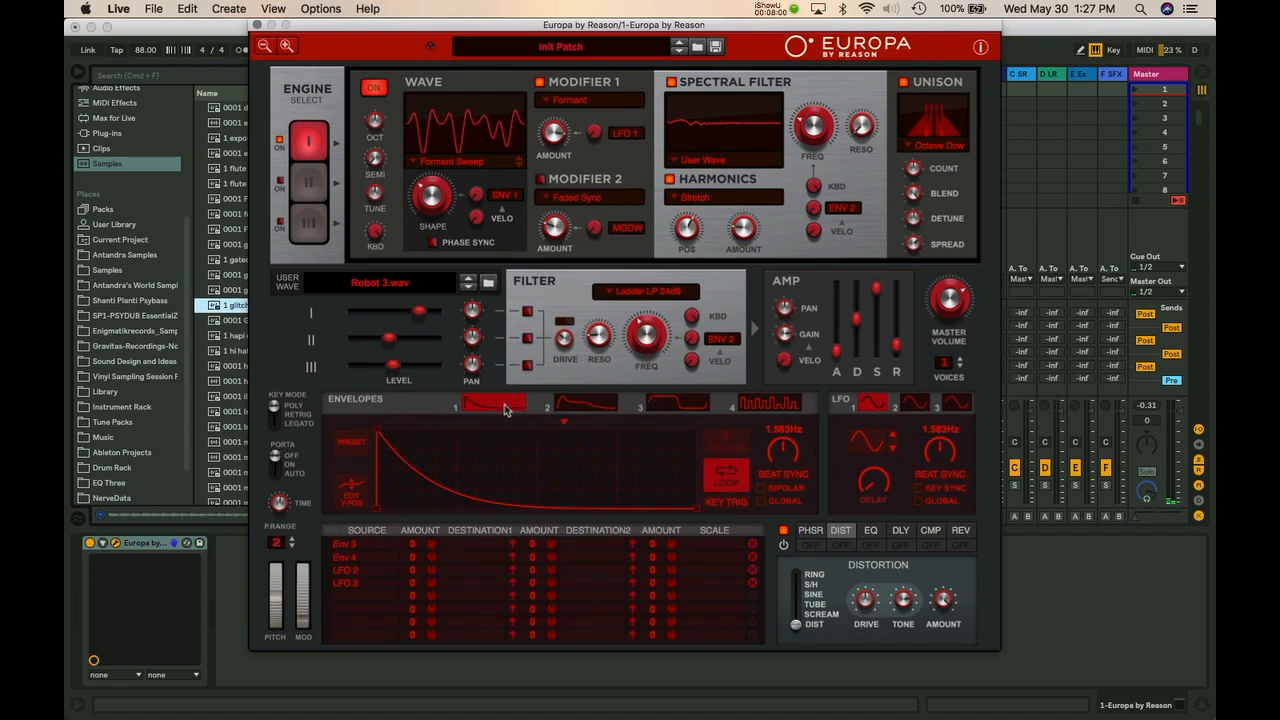
View envelopes 2 and 3, and apply a preset shape of uneven decaying spikes to envelope 4
left_click(605, 408)
left_click(675, 409)
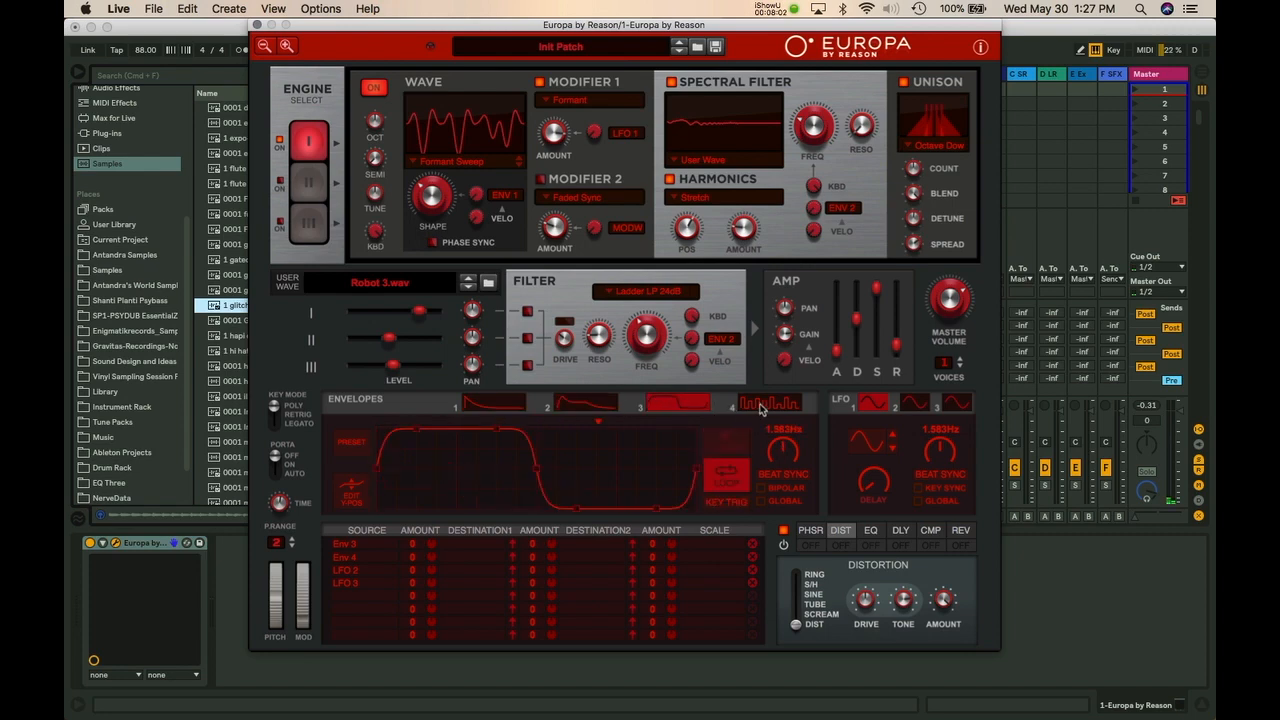
left_click(762, 406)
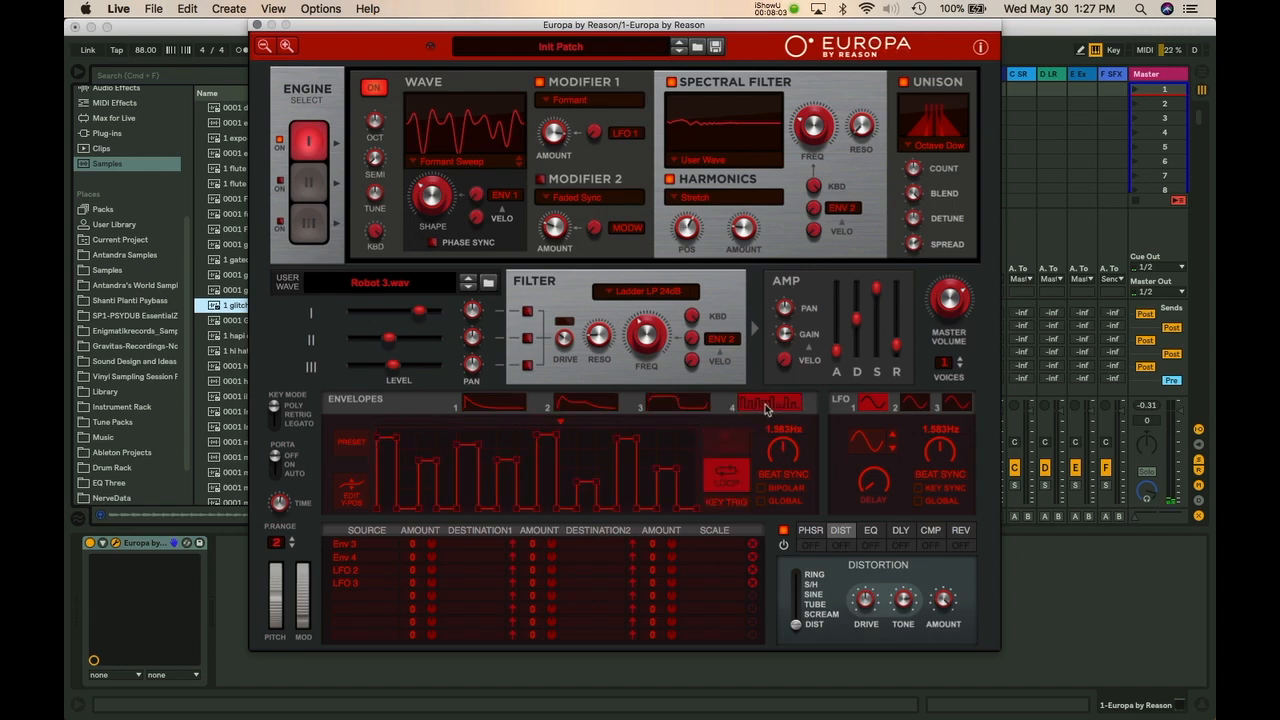
left_click(352, 443)
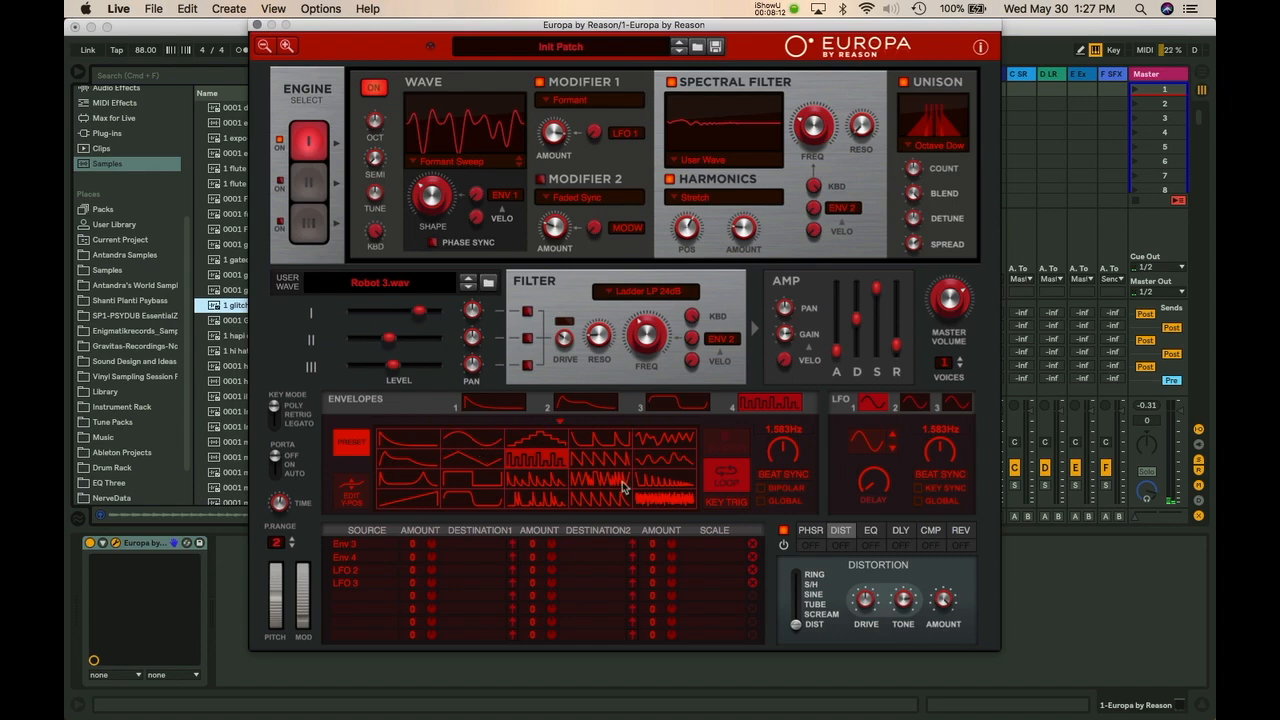
left_click(543, 497)
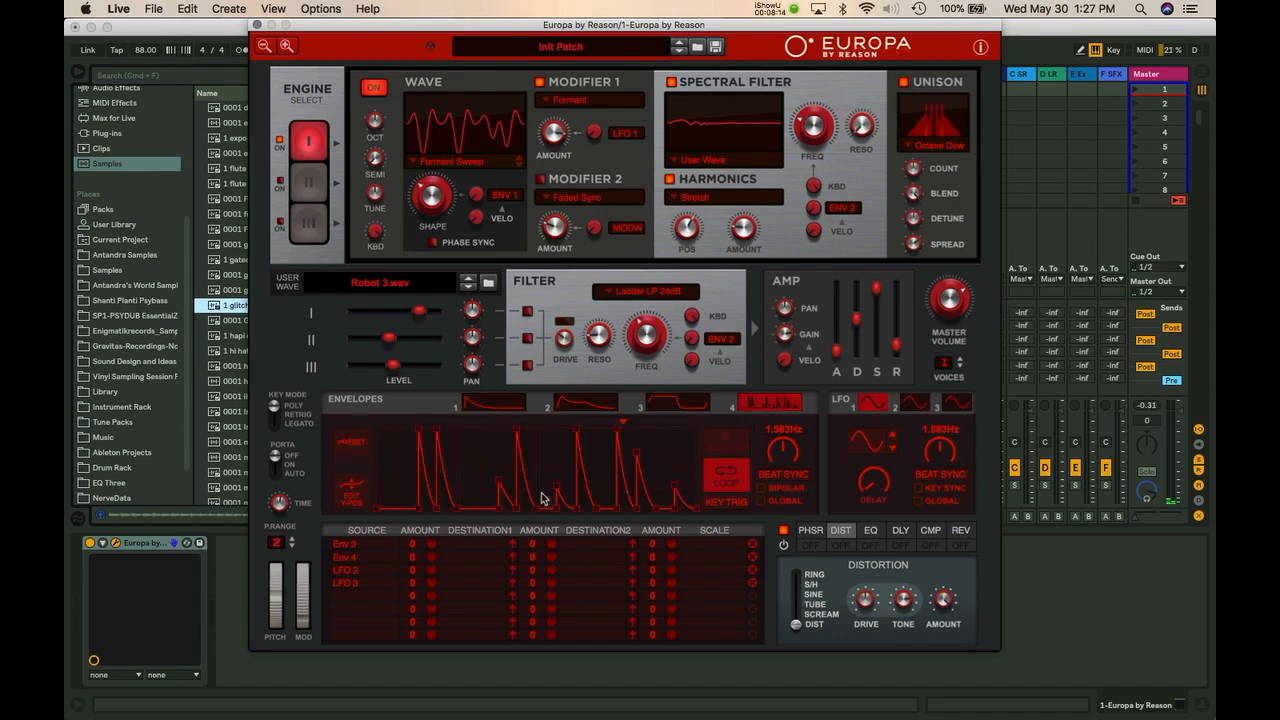
Draw a freehand curve of rising and falling levels across envelope 4 with Edit Y-Pos, and leave that edit mode
left_click(351, 493)
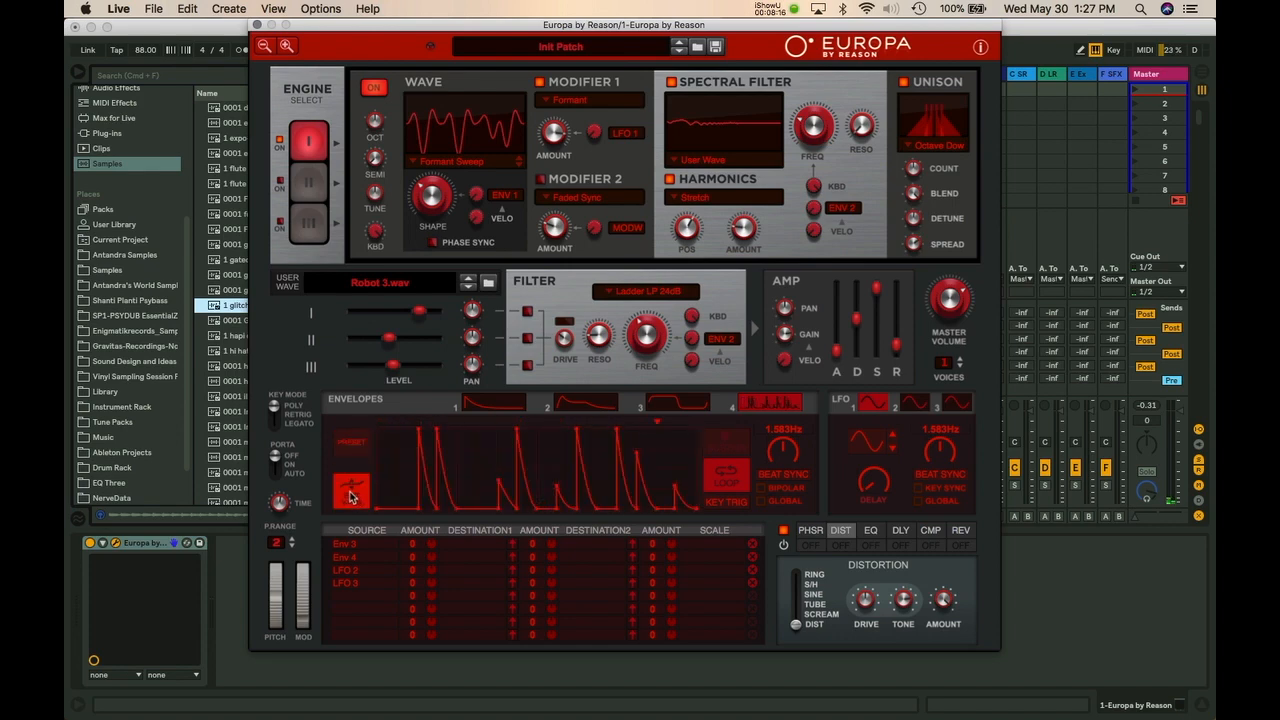
mouse_move(416, 486)
left_mouse_down()
mouse_move(420, 440)
mouse_move(420, 471)
mouse_move(517, 437)
mouse_move(584, 468)
mouse_move(665, 478)
mouse_move(706, 464)
left_mouse_up()
left_click(359, 497)
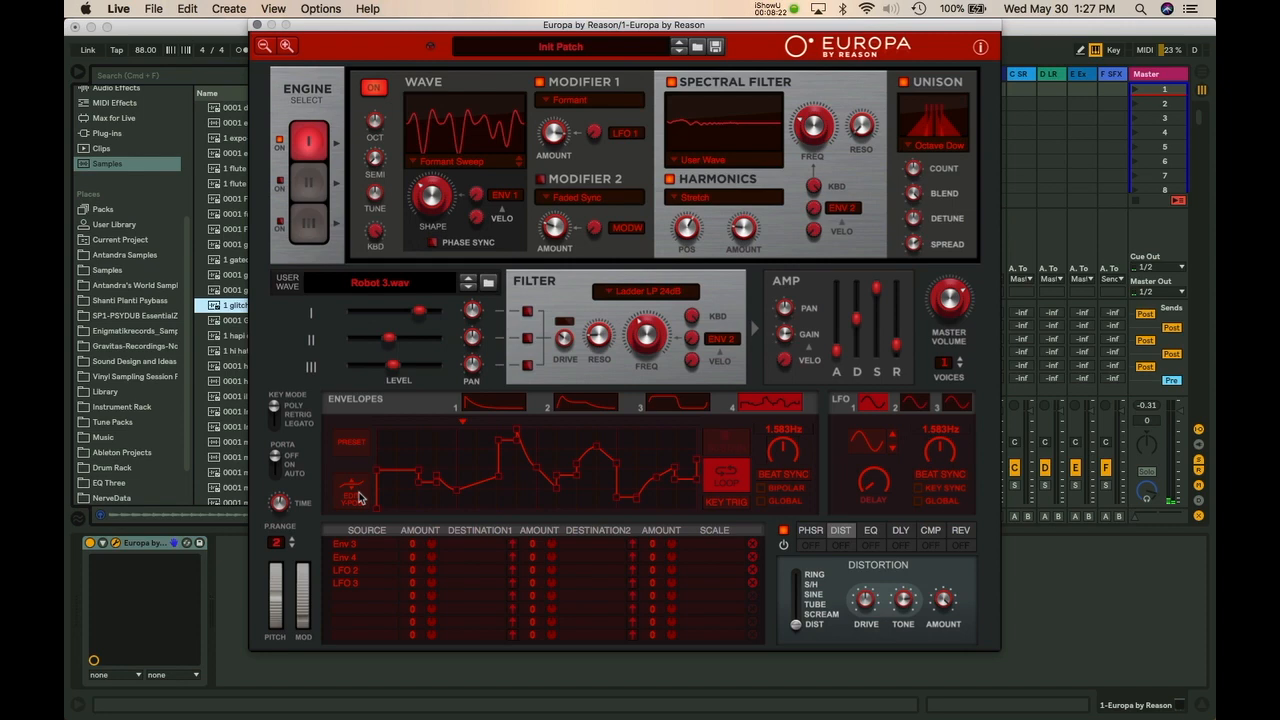
Reshape envelope 4's curve by lowering its early plateau and the rounded hump in its second half, and flatten the tall middle peak
left_click_drag(420, 472, 421, 520)
mouse_move(597, 447)
left_mouse_down()
mouse_move(604, 511)
mouse_move(596, 481)
mouse_move(615, 419)
mouse_move(571, 525)
left_mouse_up()
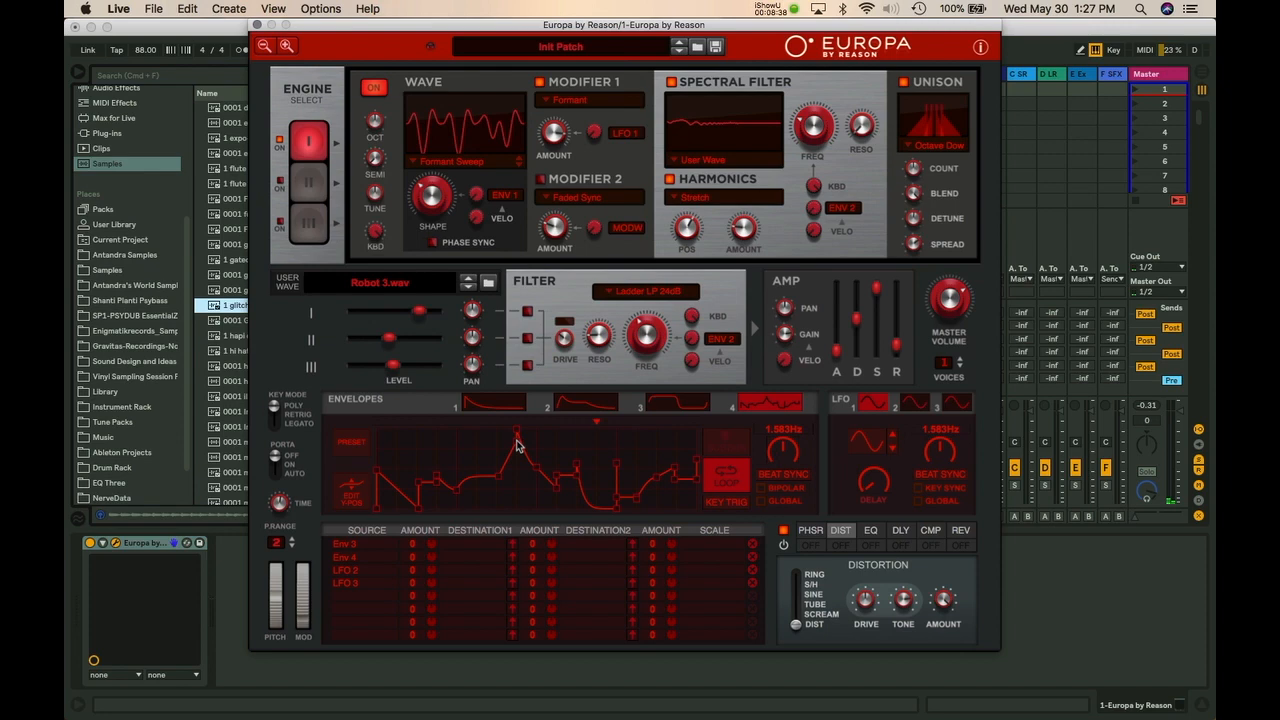
left_click_drag(516, 438, 539, 508)
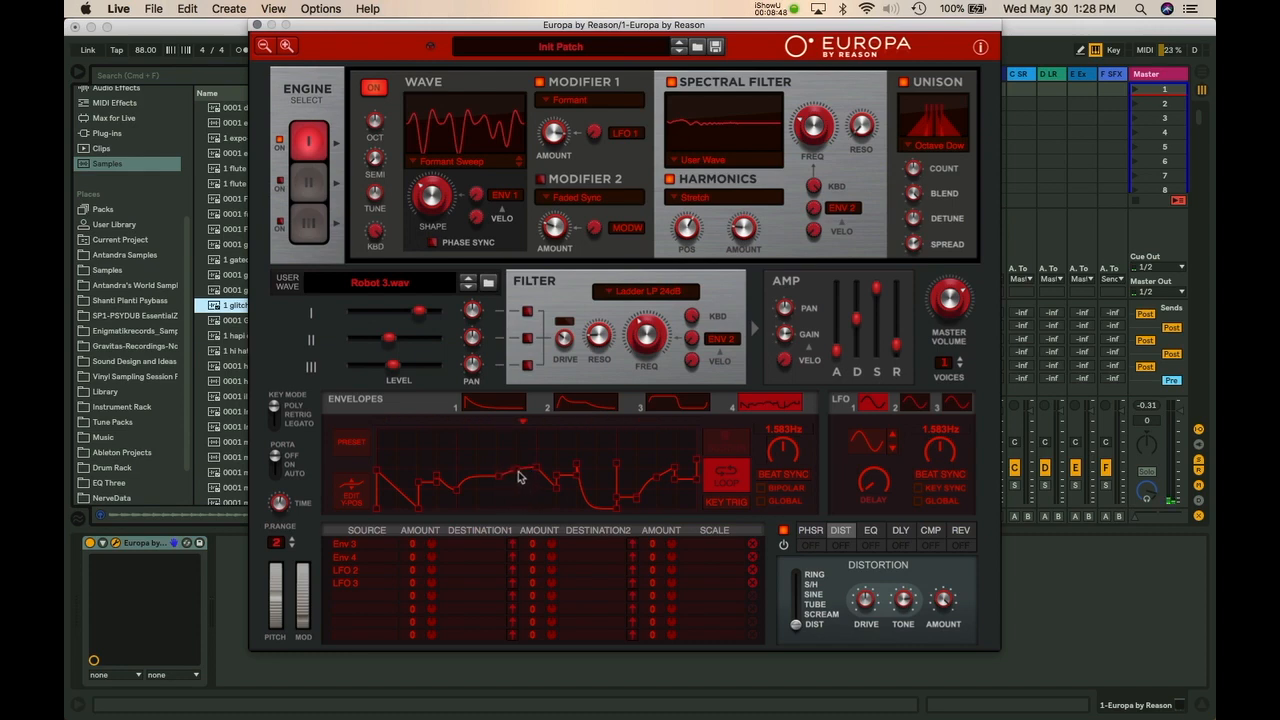
Switch envelope 4 from looping to sustain and move the sustain marker to about three quarters along the curve
left_click(740, 504)
left_click(725, 480)
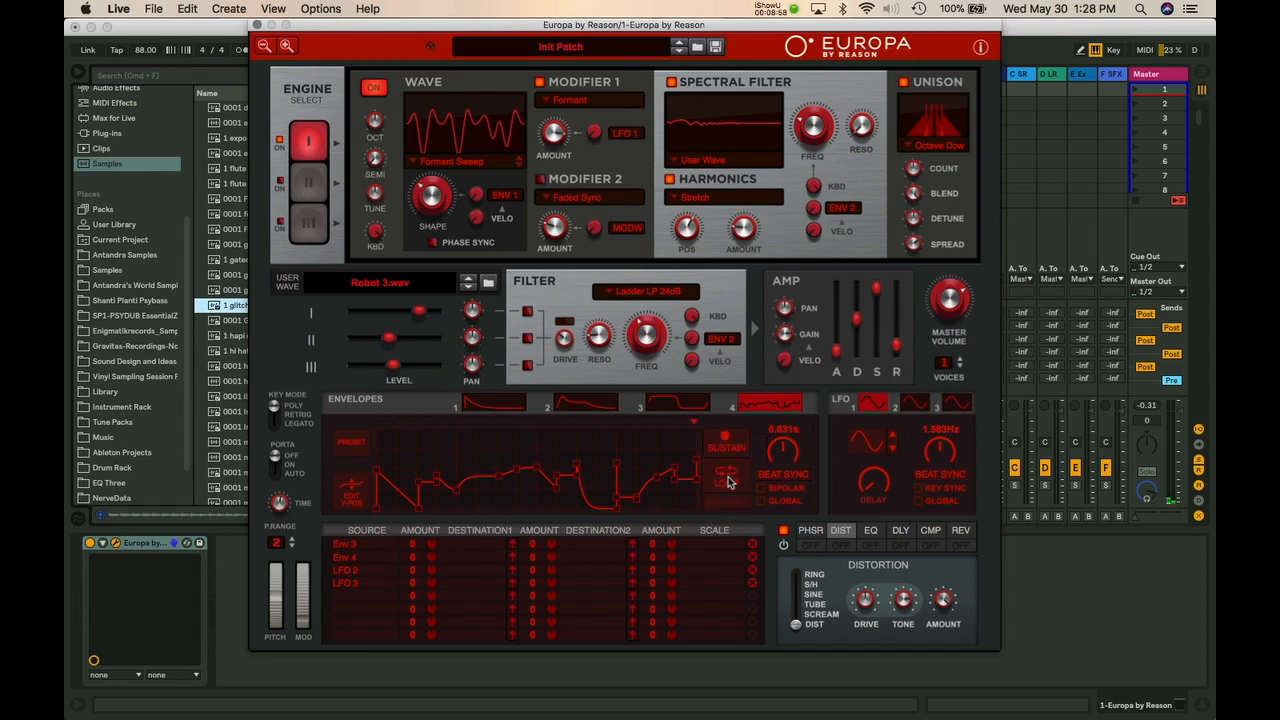
left_click(724, 447)
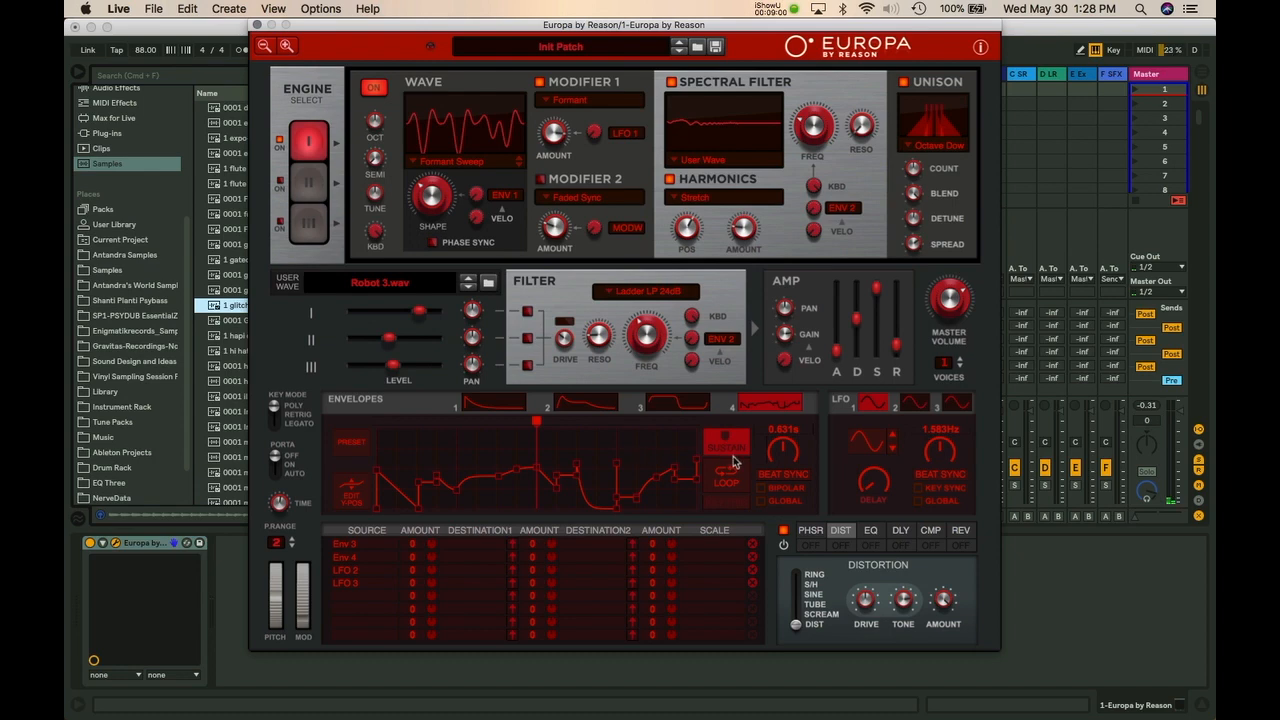
left_click(727, 481)
left_click(725, 442)
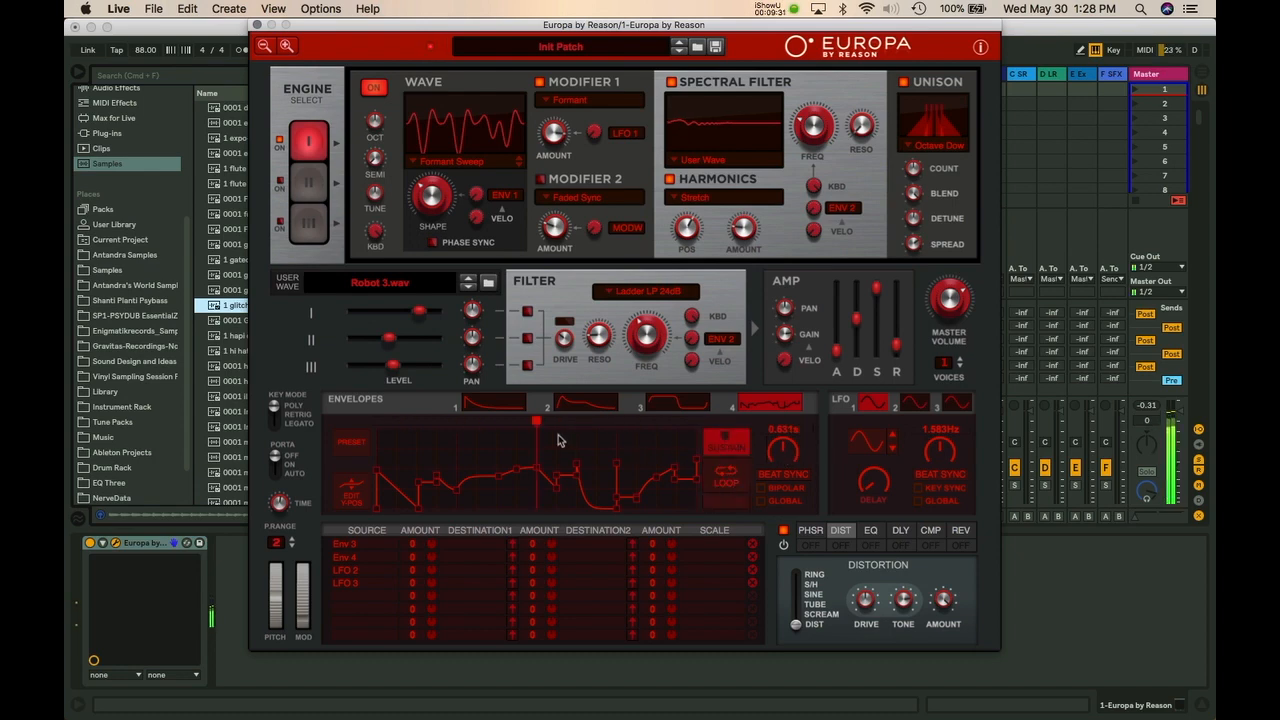
mouse_move(540, 423)
left_mouse_down()
mouse_move(393, 422)
mouse_move(672, 412)
mouse_move(617, 407)
left_mouse_up()
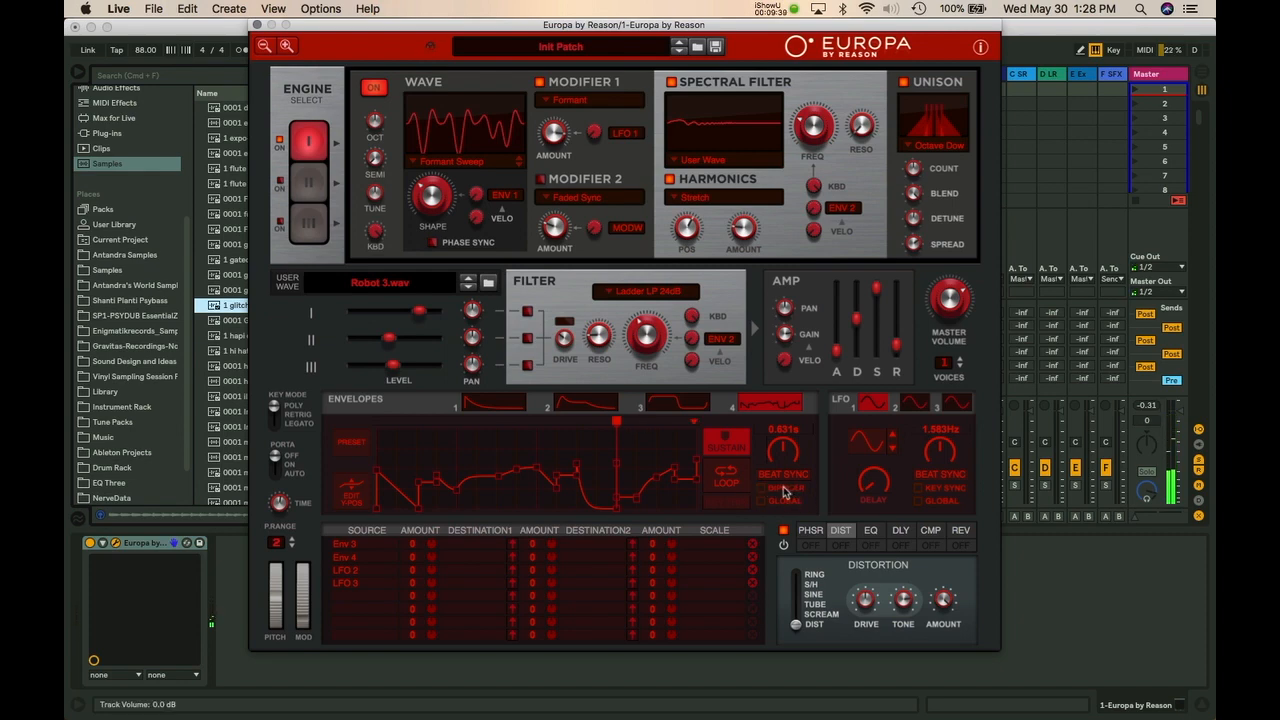
Lengthen envelope 4's time to 4.907 s and raise a point about a quarter along its curve into a tall peak
left_click_drag(783, 454, 785, 492)
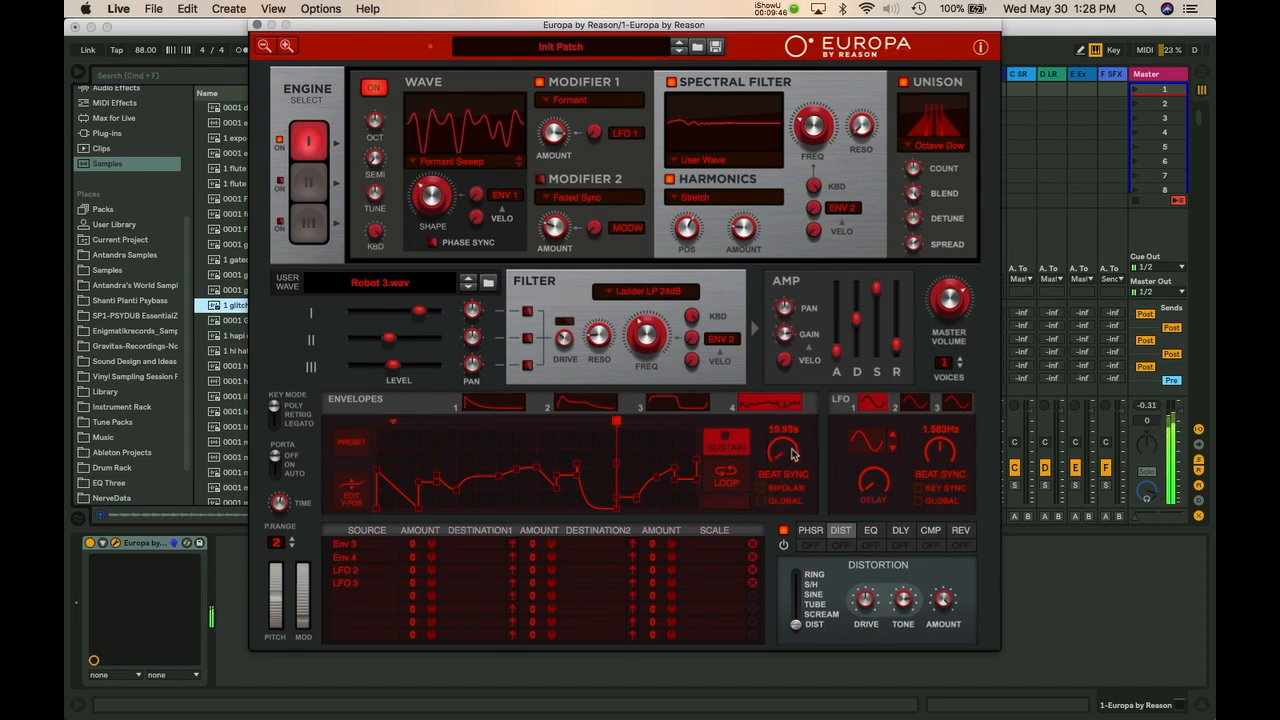
left_click_drag(793, 459, 767, 485)
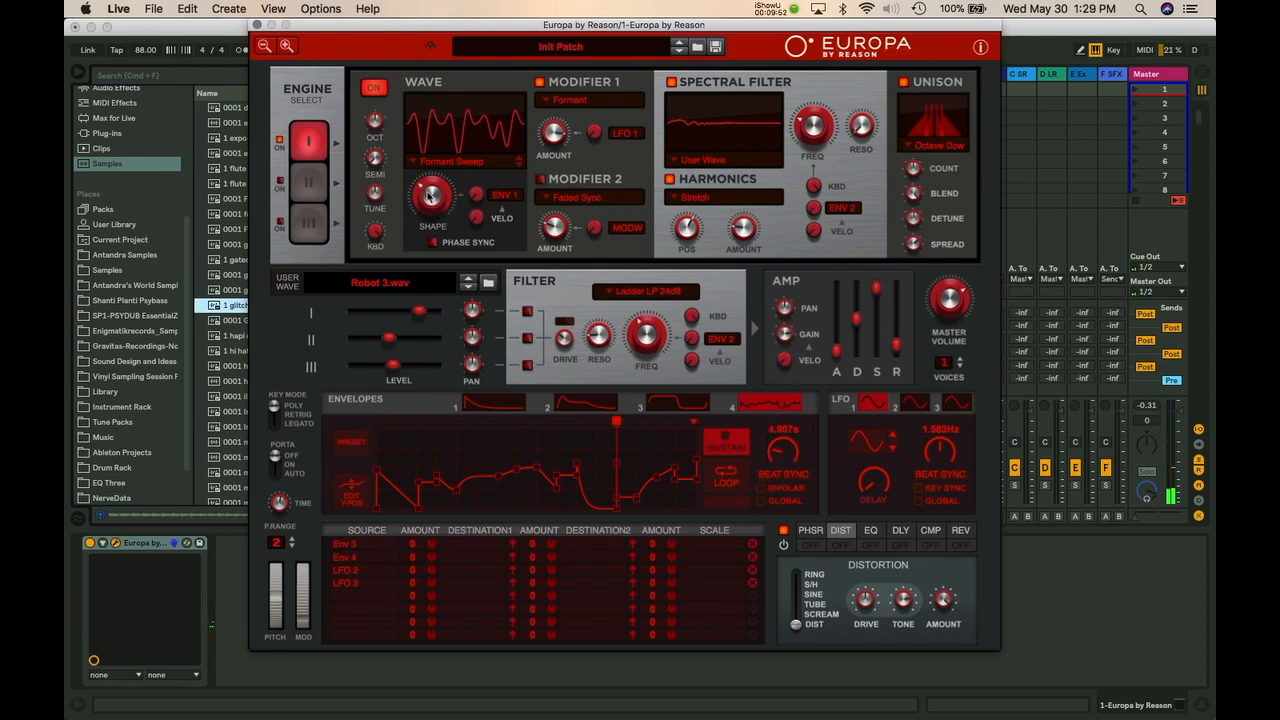
mouse_move(429, 196)
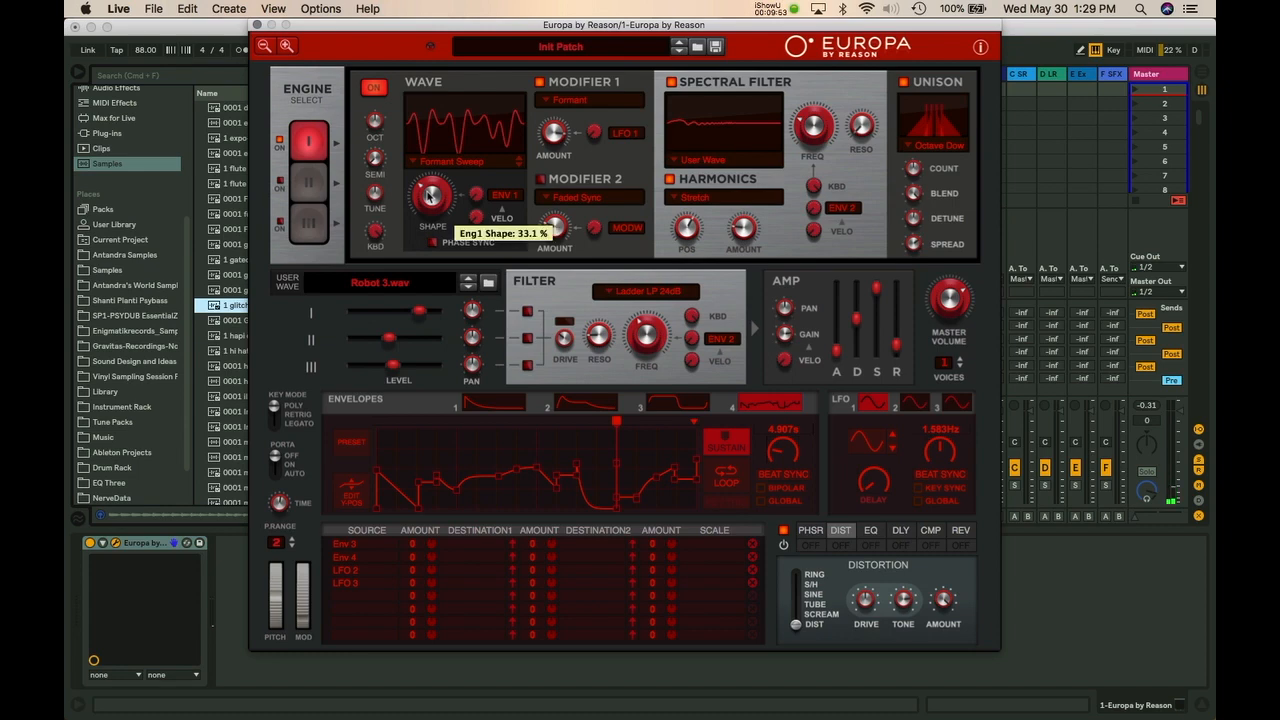
left_click(508, 198)
left_click(478, 193)
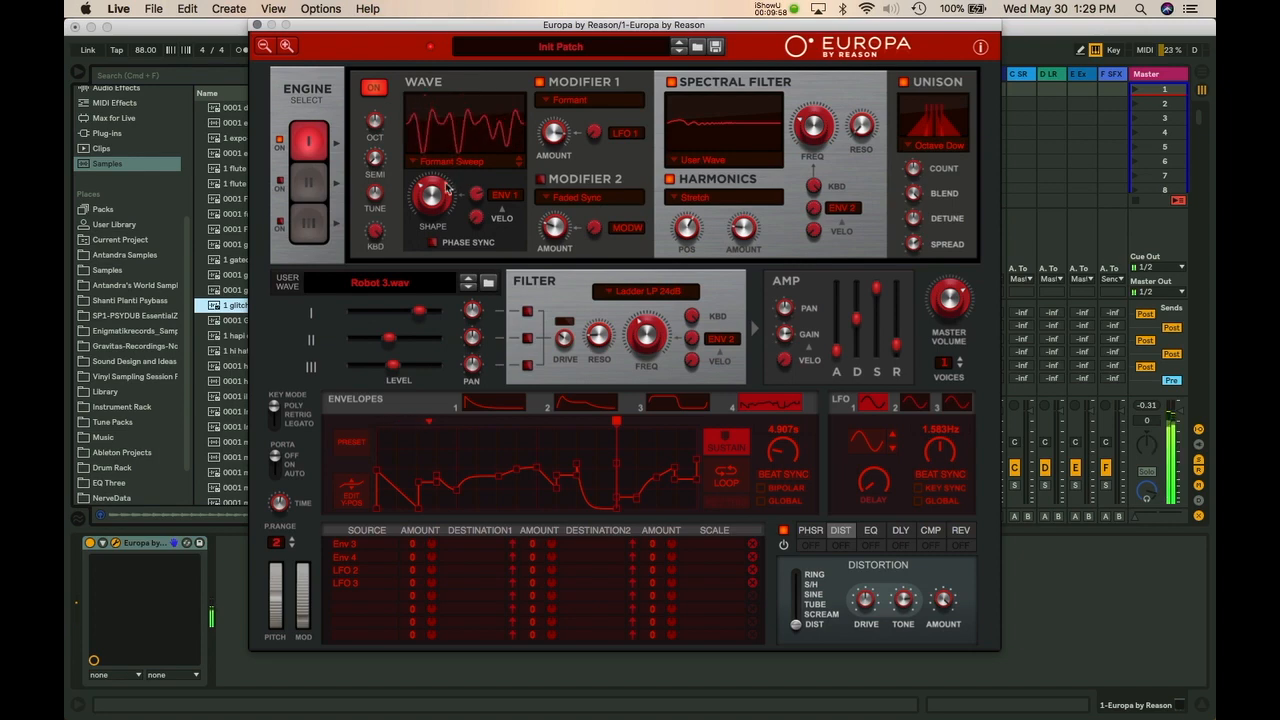
left_click_drag(433, 480, 455, 431)
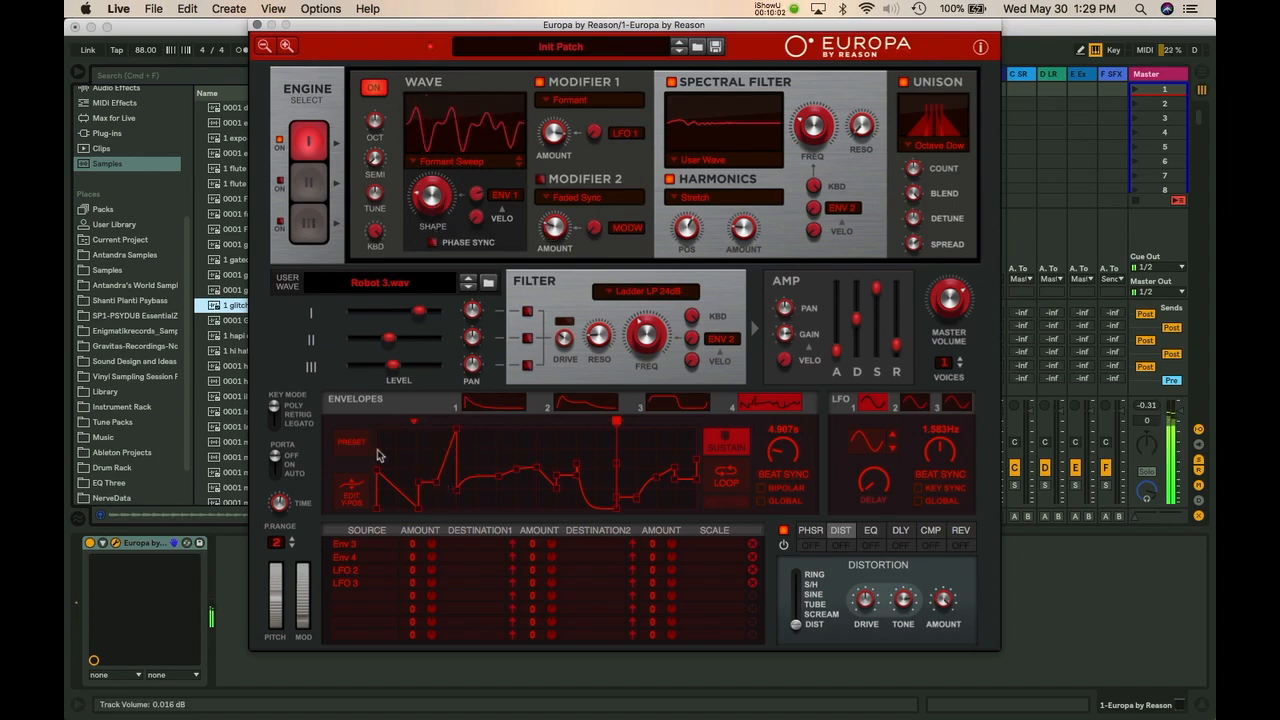
Apply a preset shape of irregular full-height zigzags to envelope 1 and slow its rate to 0.220 Hz
left_click(503, 407)
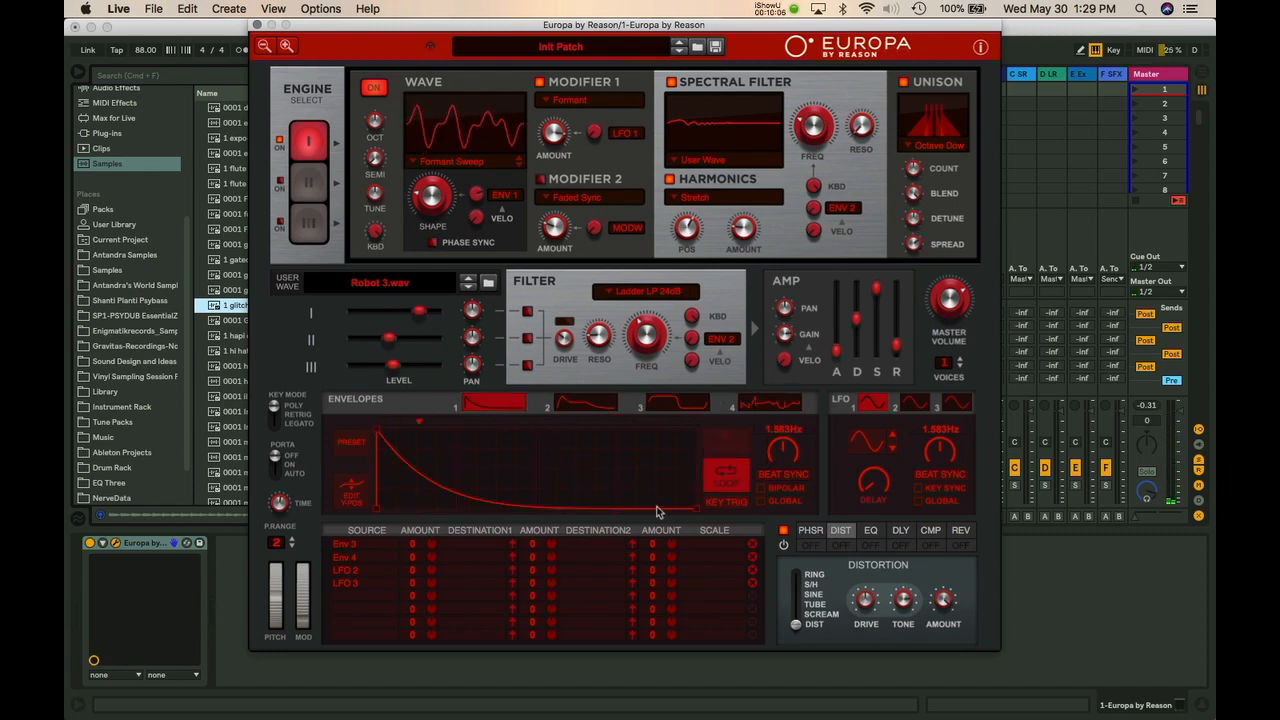
left_click(358, 446)
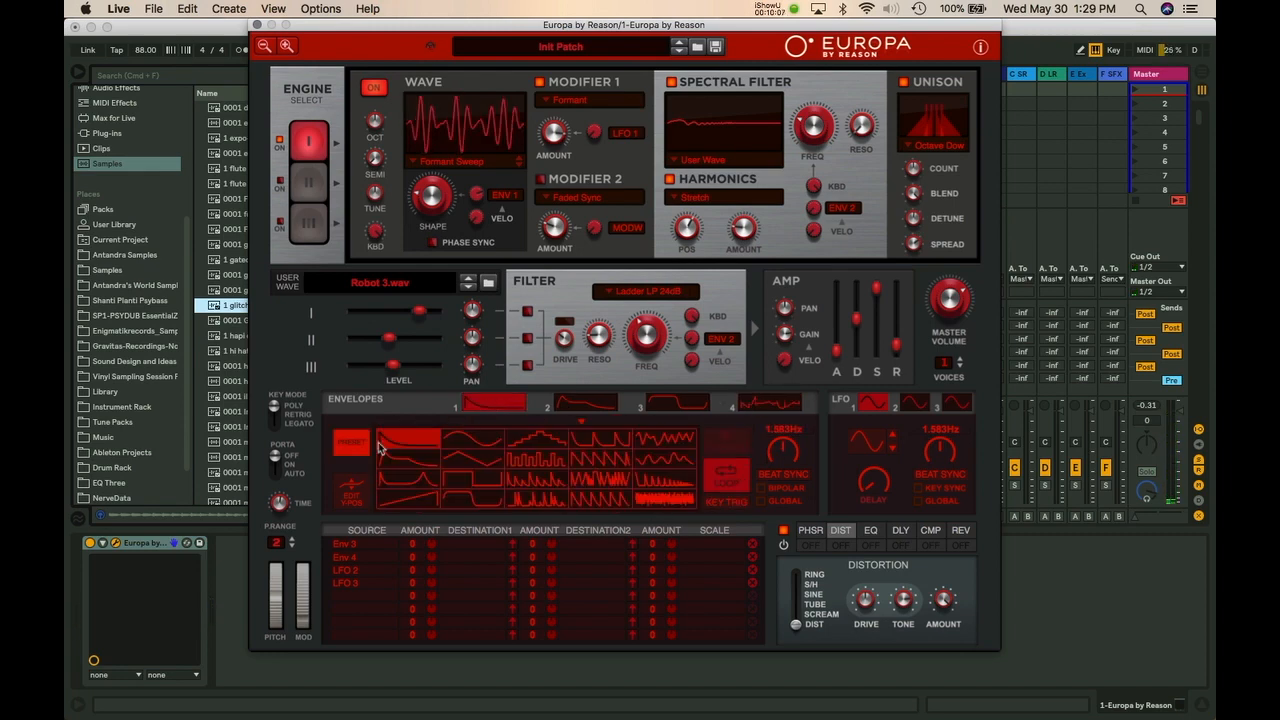
left_click(600, 480)
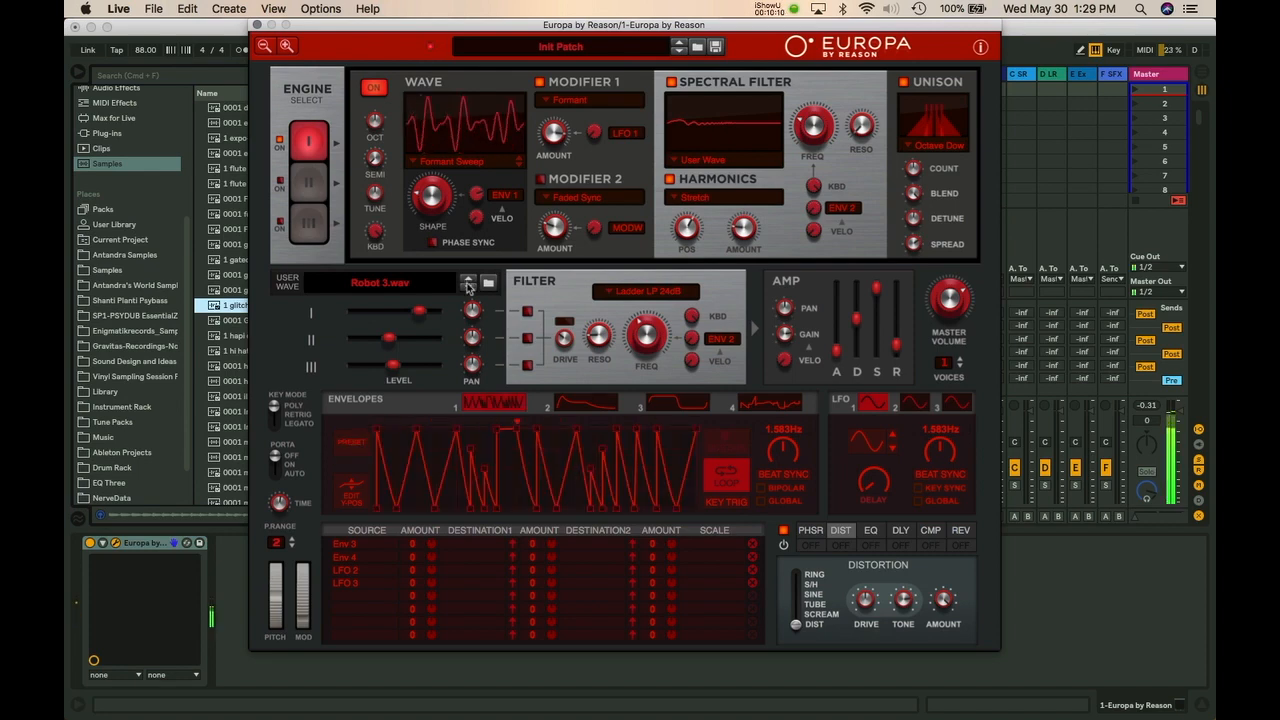
left_click_drag(779, 454, 769, 516)
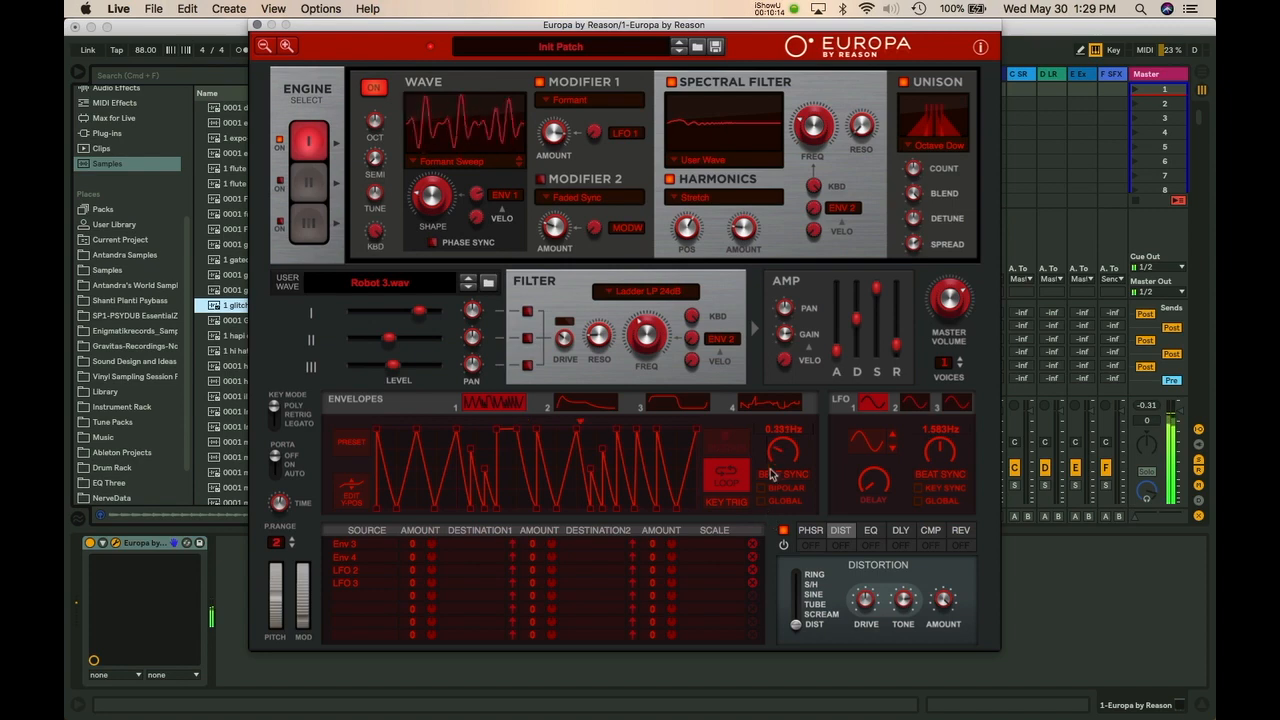
left_click_drag(771, 450, 769, 464)
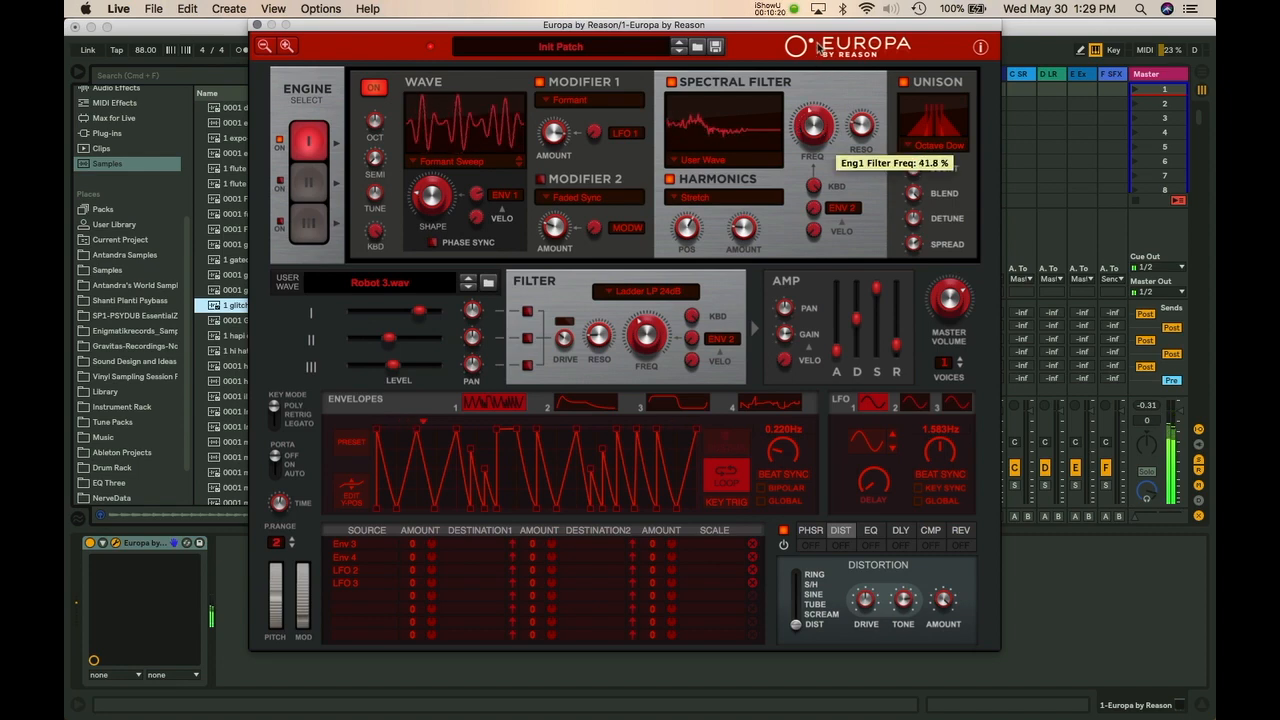
Adjust engine I's spectral filter frequency and apply the first preset shape, a smooth decay, to envelope 1
left_click_drag(815, 26, 810, 1)
left_click_drag(804, 117, 807, 107)
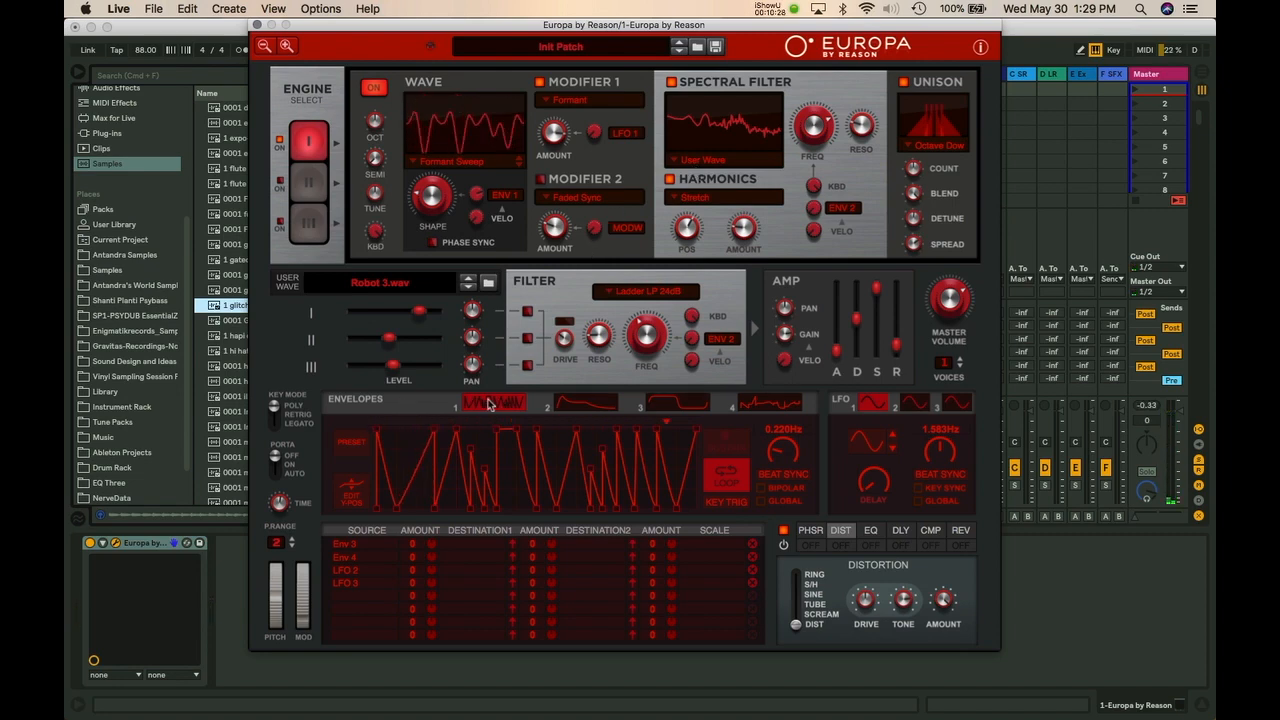
left_click(360, 444)
left_click(428, 440)
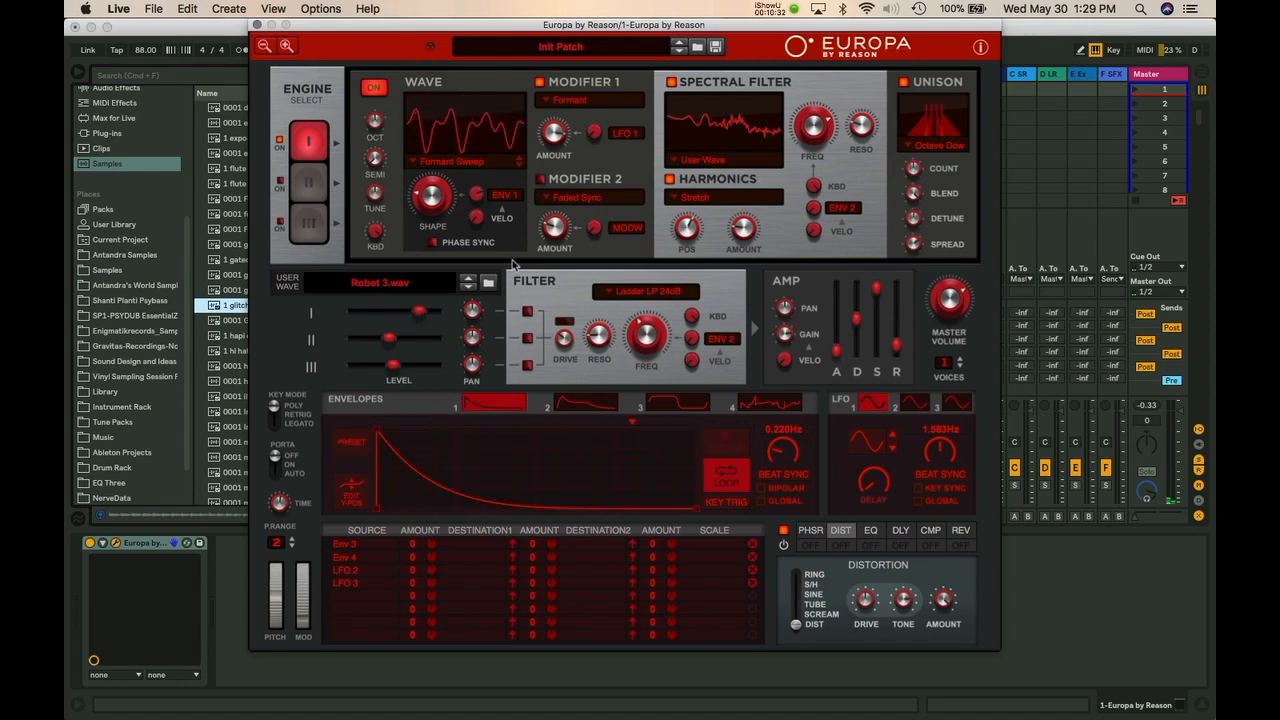
Set engine I's wave to User Wave Smooth with FP_MUS_Bleeps.wav as the user wave, and adjust the spectral filter frequency
left_click(460, 170)
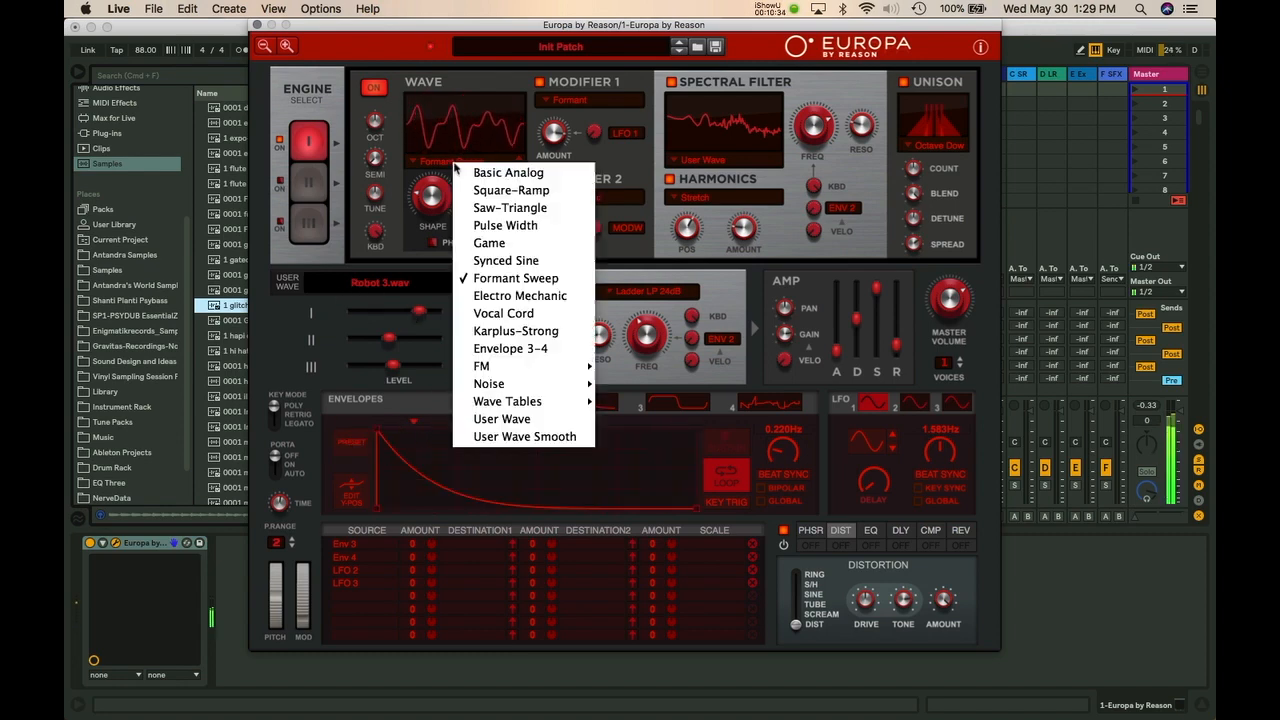
left_click(505, 437)
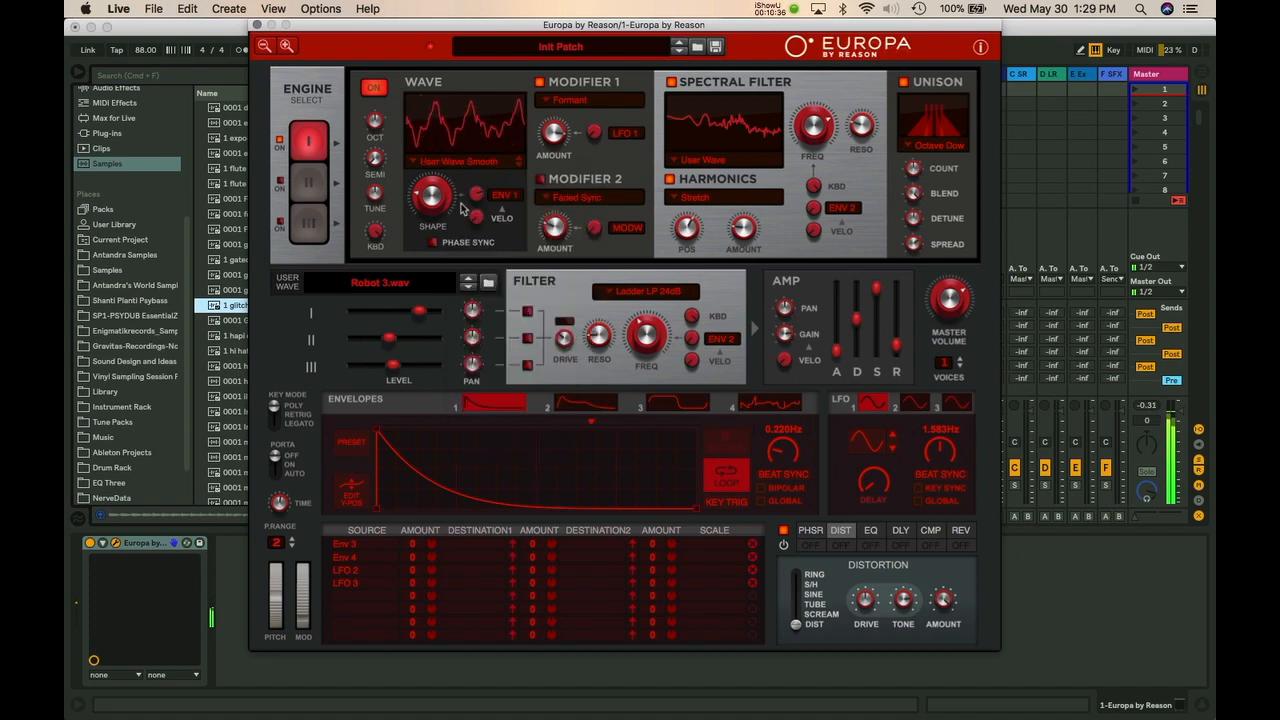
left_click(430, 288)
left_click(435, 424)
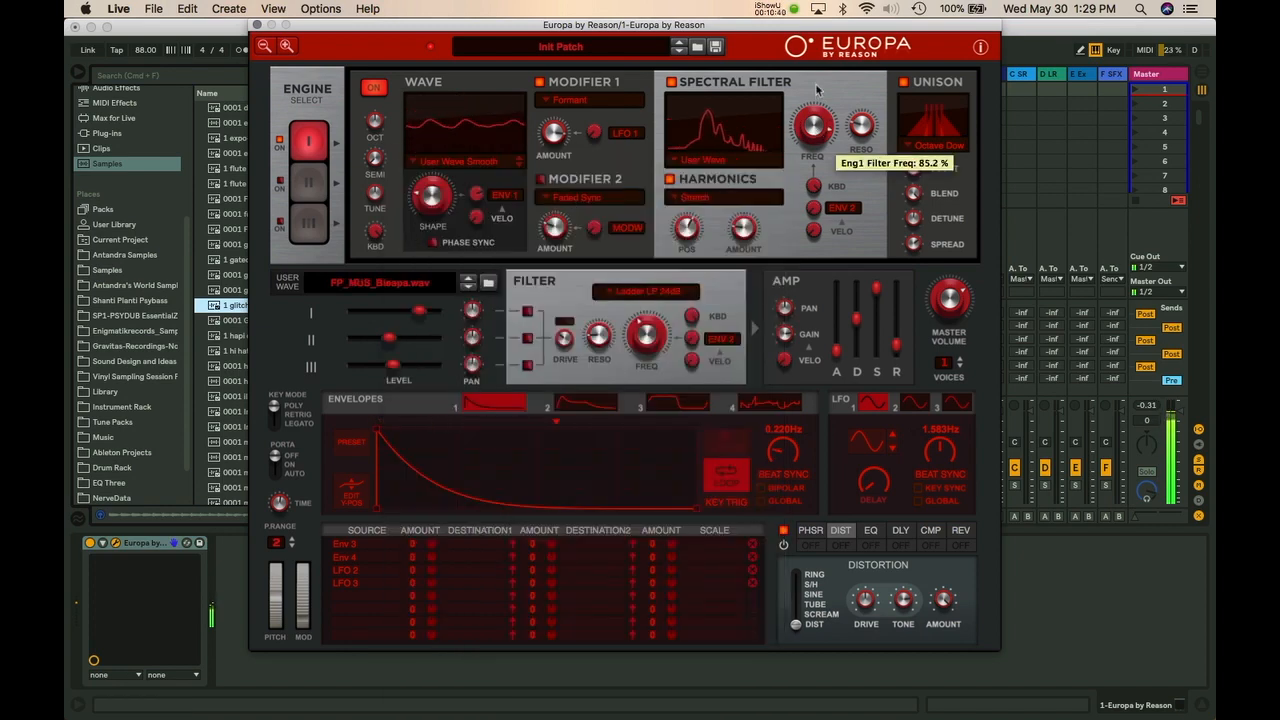
left_click_drag(787, 164, 801, 129)
Move the synth window off Live's sample browser, and load Antandra Dubstep Bass 01.aif from the Antandra Samples folder as the user wave
left_click_drag(409, 24, 579, 29)
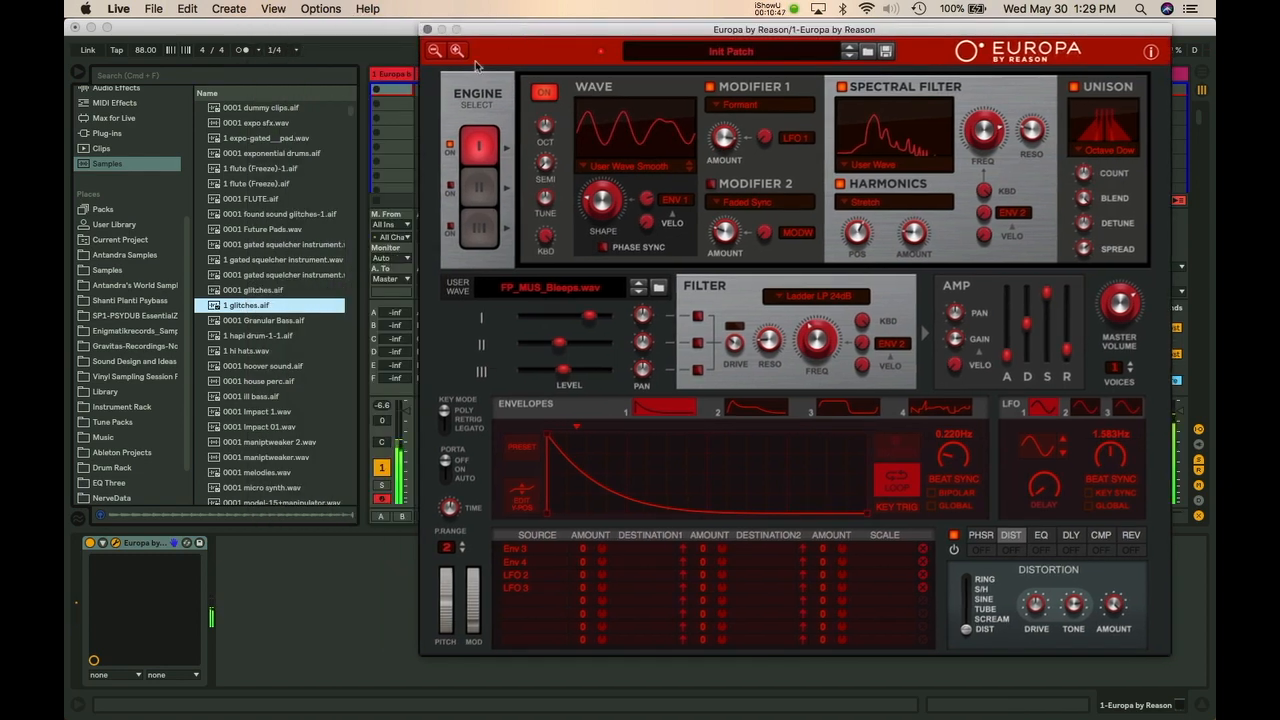
left_click(258, 382)
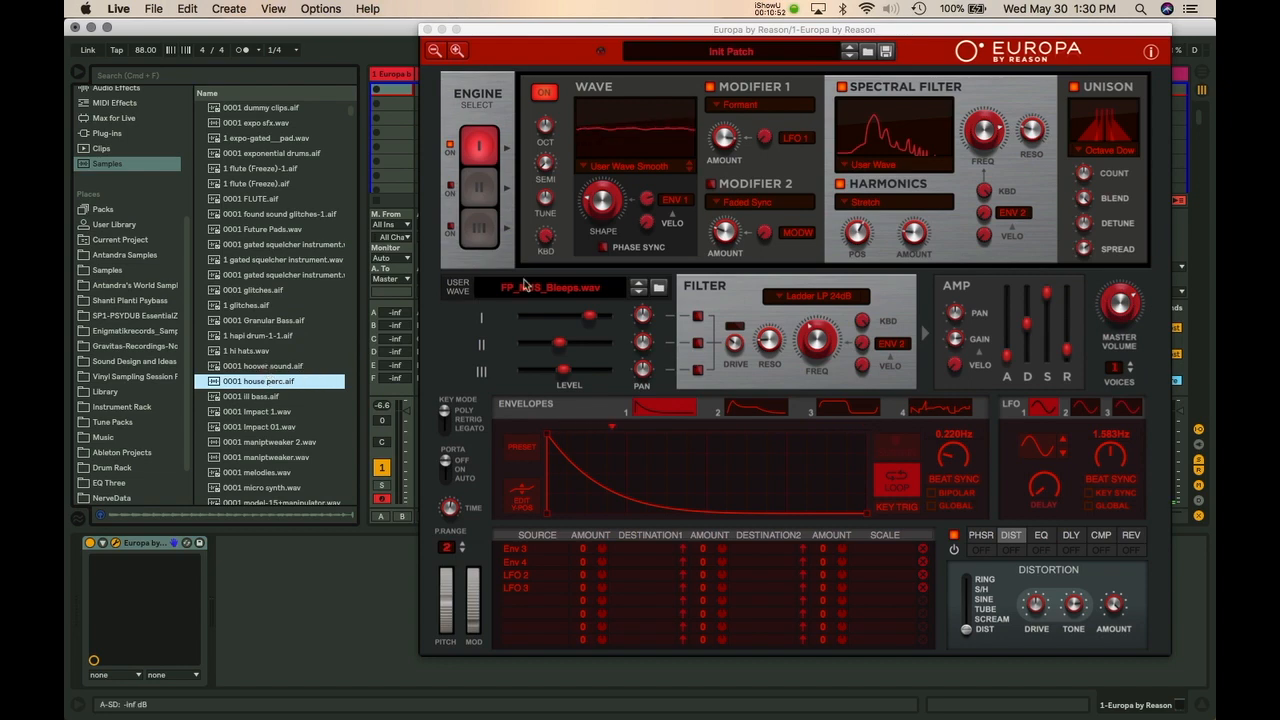
left_click(659, 287)
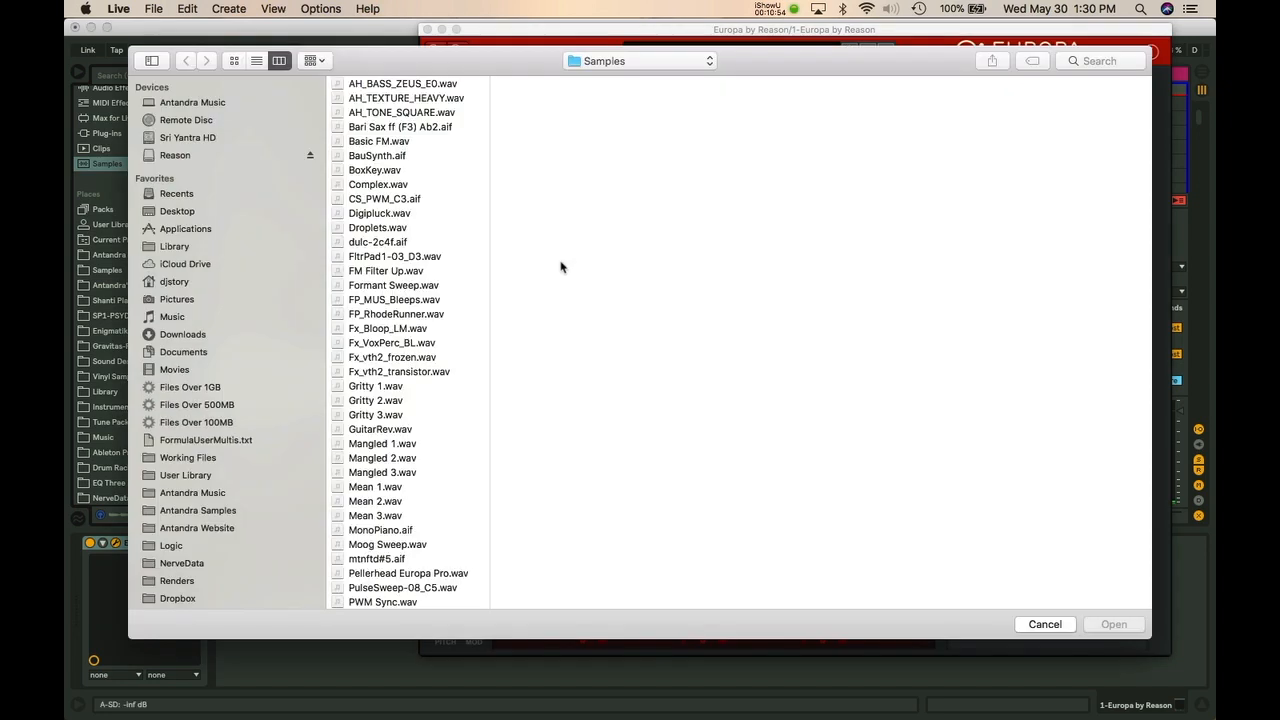
scroll(398, 375, "down", 8)
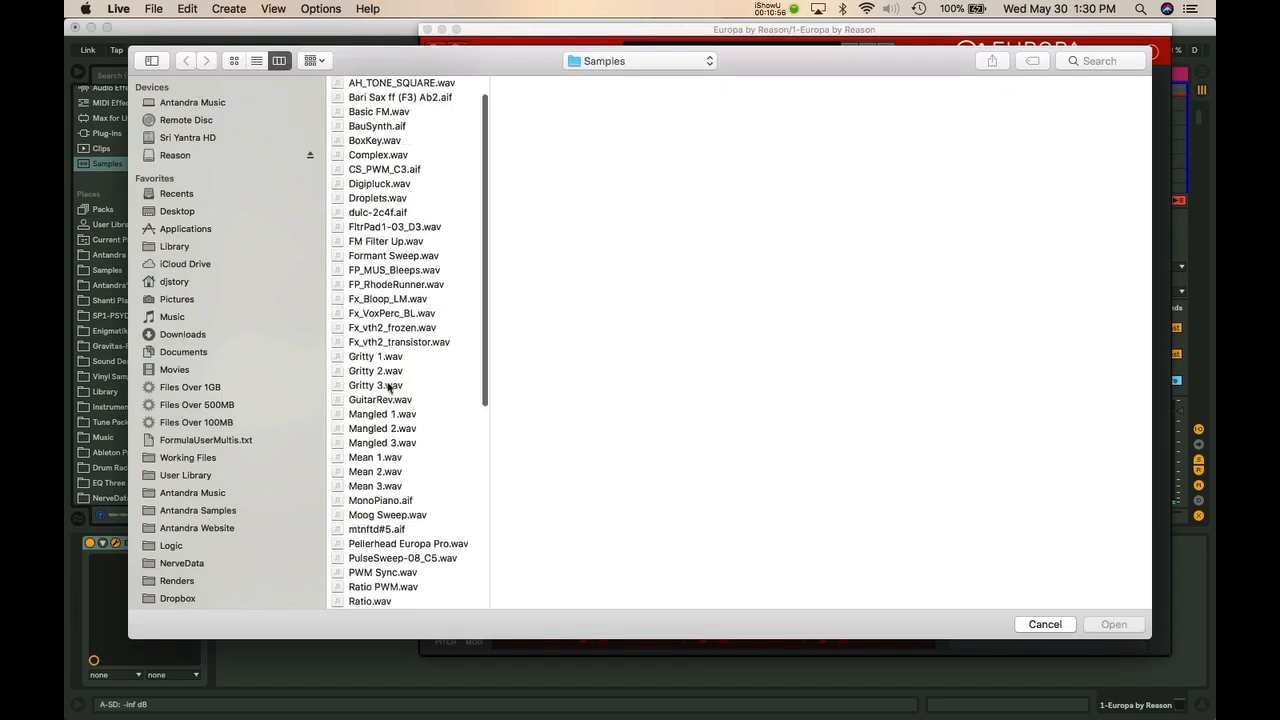
left_click(380, 372)
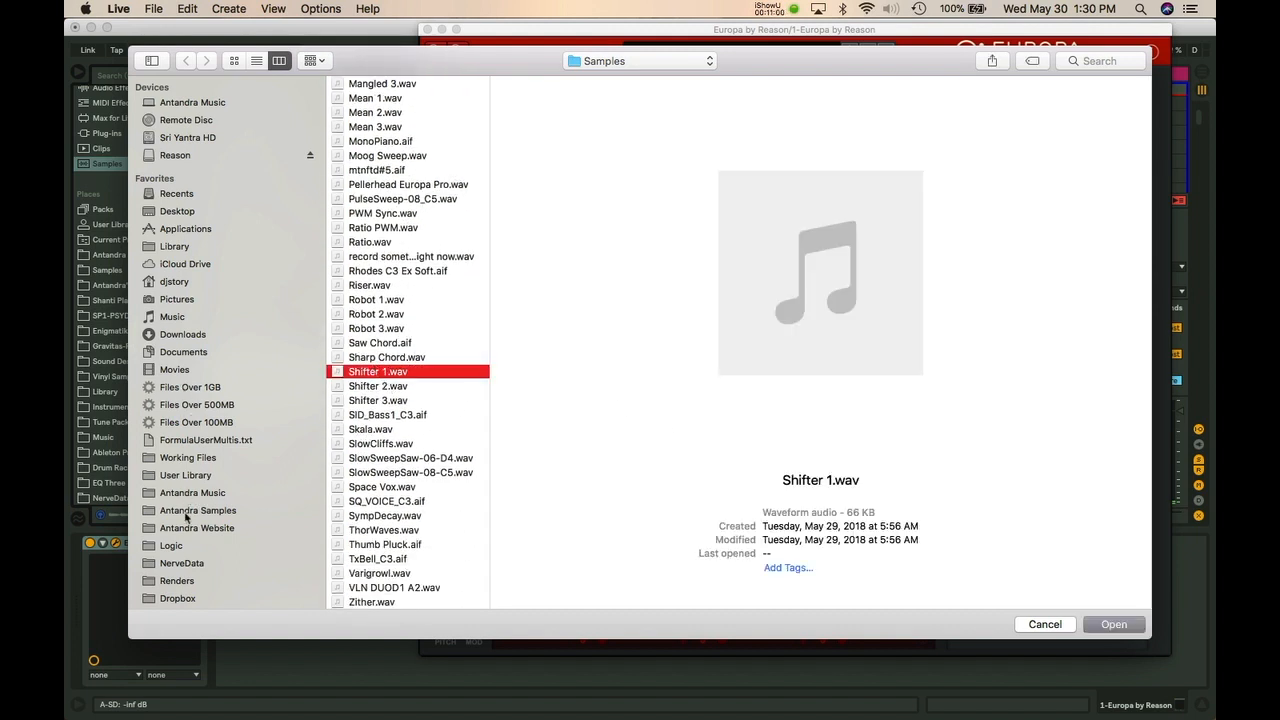
left_click(186, 513)
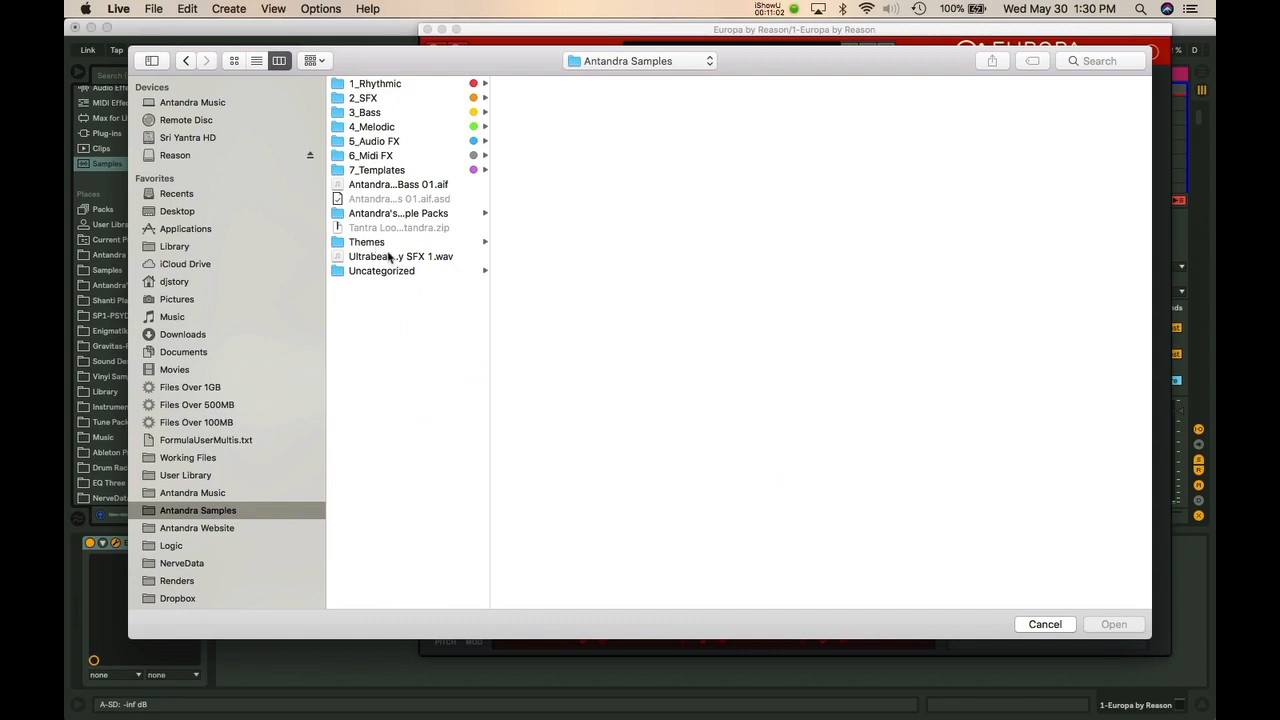
left_click(373, 243)
left_click(415, 187)
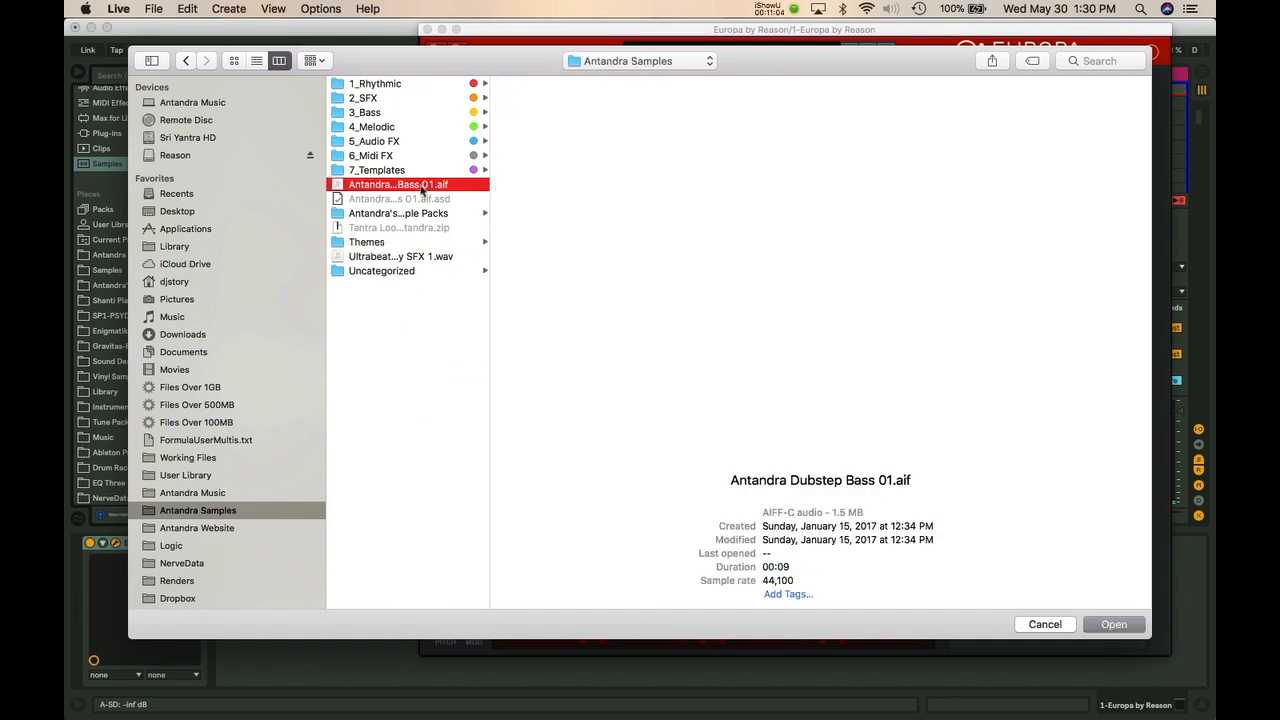
double_click(417, 187)
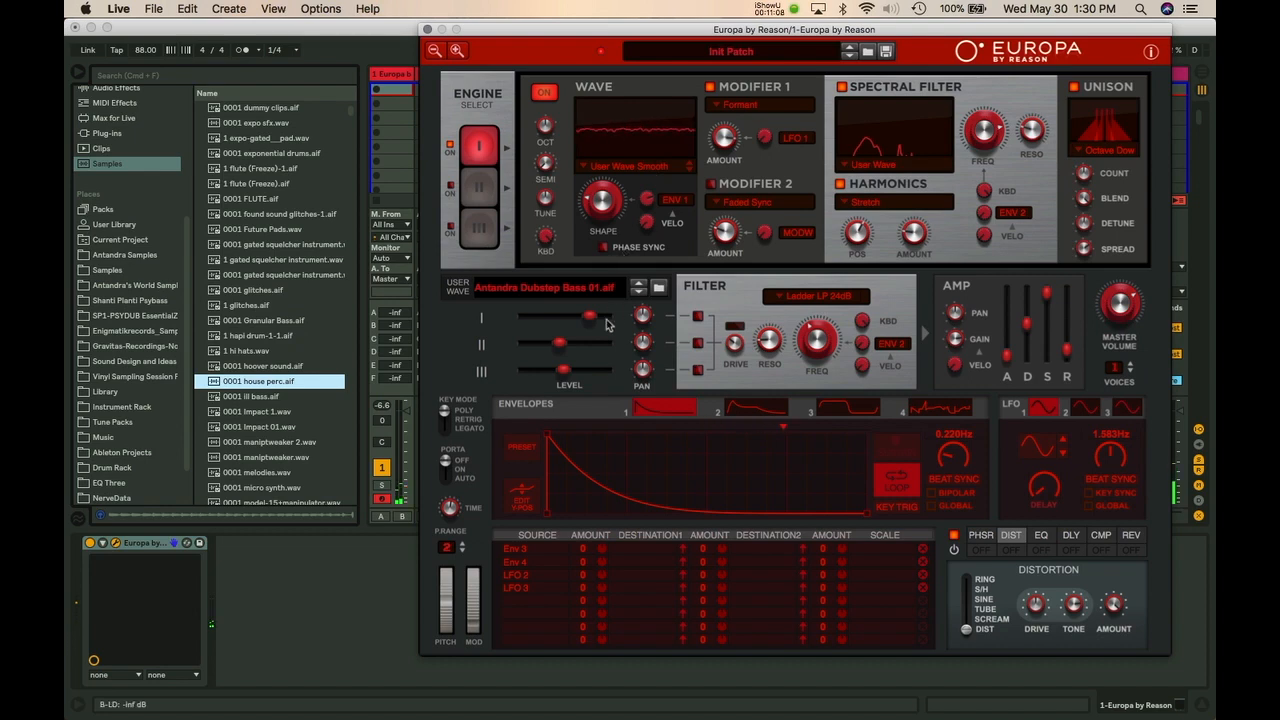
mouse_move(607, 323)
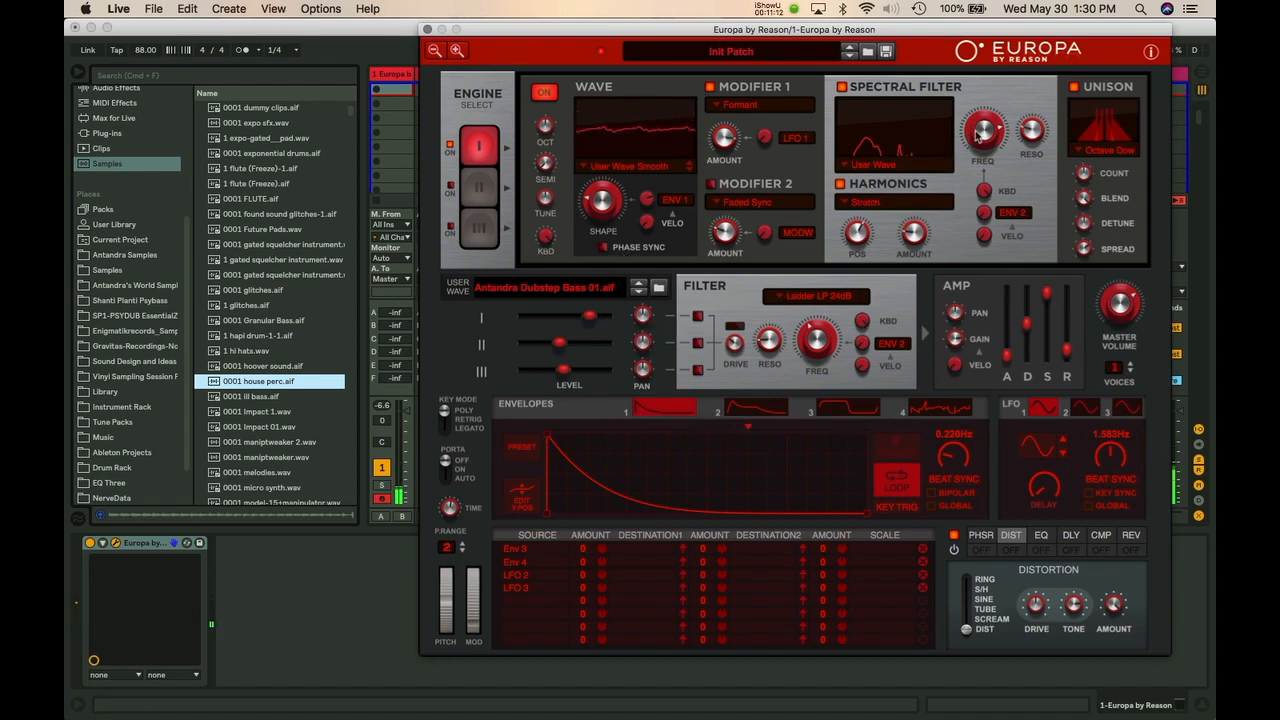
mouse_move(985, 131)
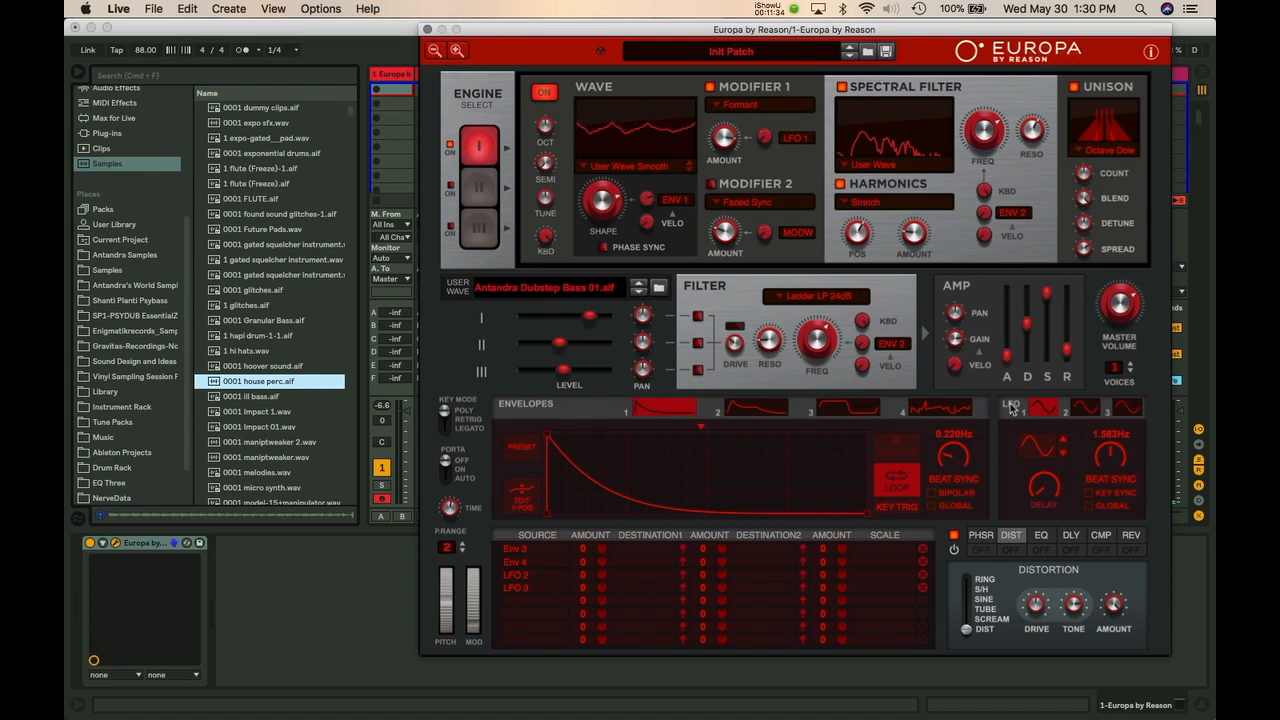
View LFO 3, return to LFO 2 to try its waveforms, and raise LFO 2's rate to 8.430 Hz
left_click(1083, 413)
left_click(1125, 411)
left_click(1090, 410)
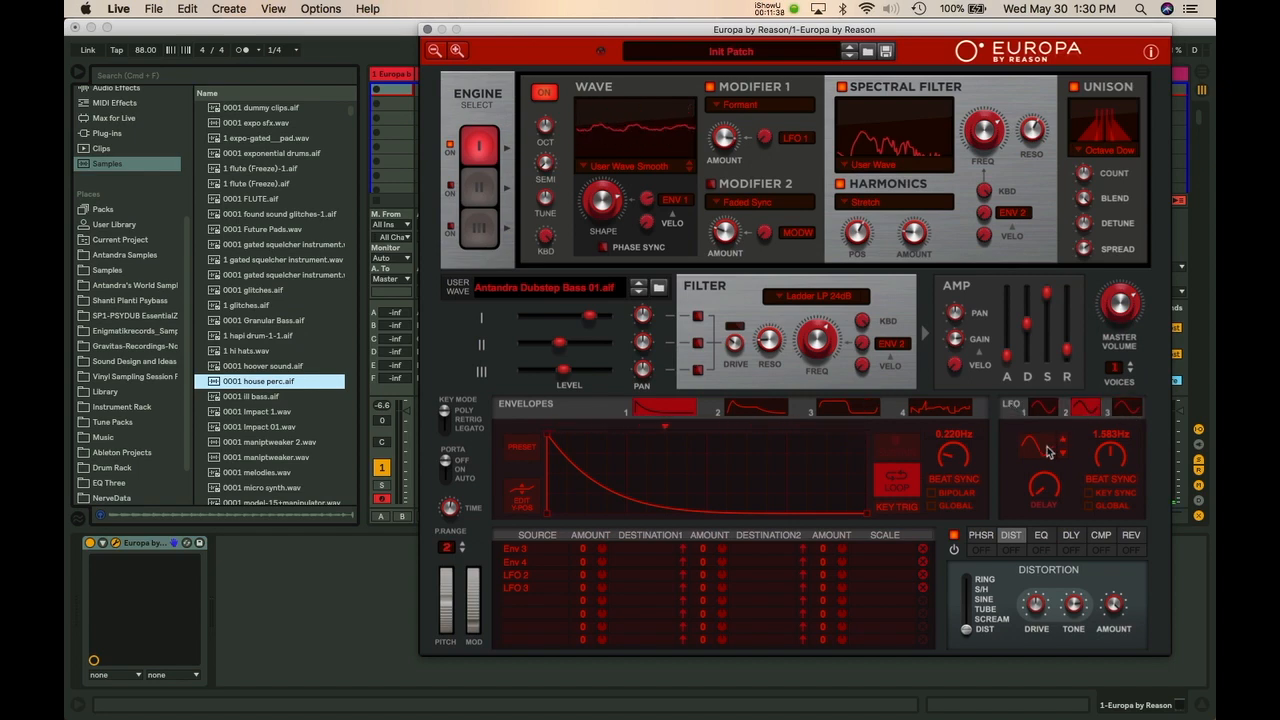
left_click_drag(1038, 447, 1060, 147)
left_click_drag(1045, 300, 1060, 266)
left_click_drag(1040, 437, 1050, 476)
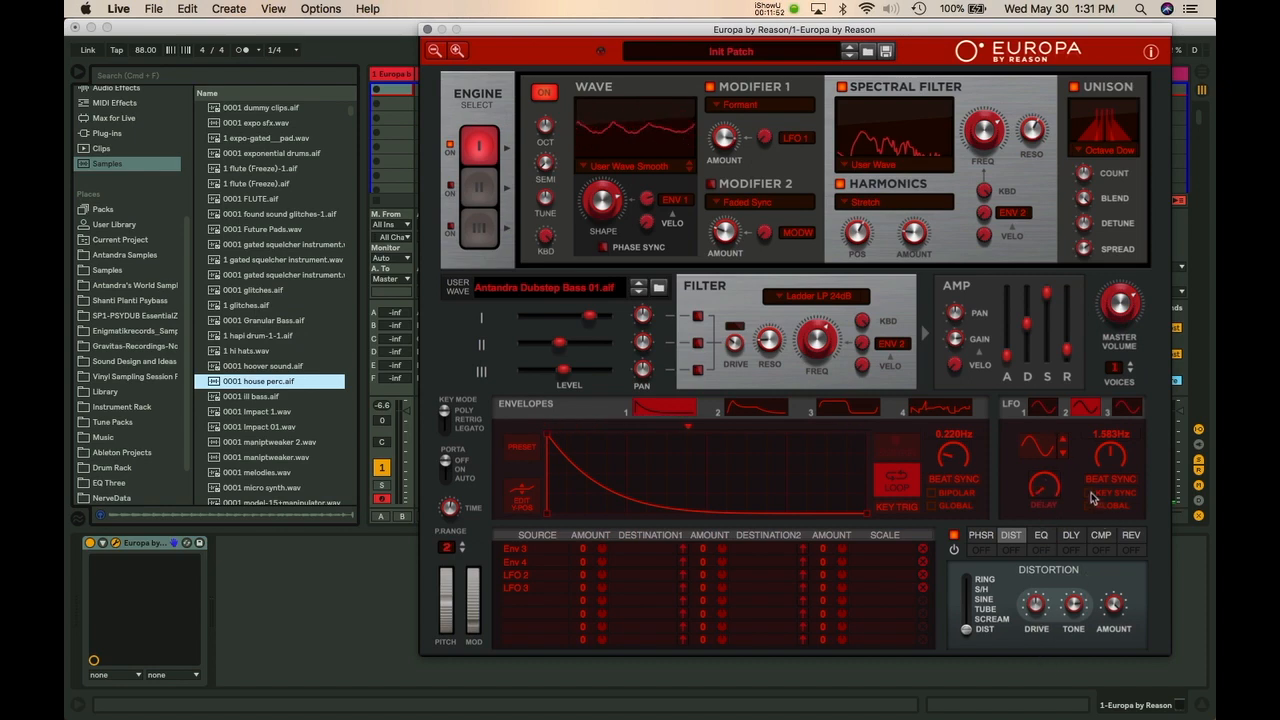
left_click(1090, 494)
left_click_drag(1110, 452, 1121, 388)
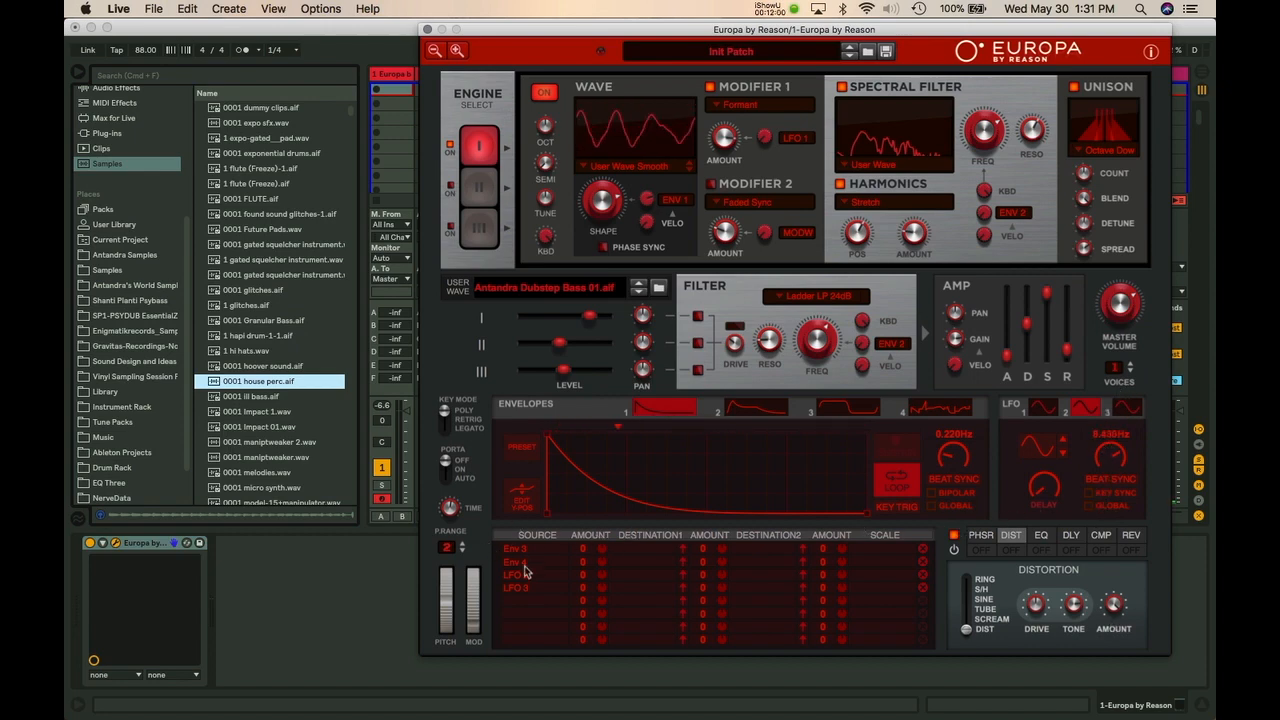
Look through the modulation matrix's available sources, destinations and scale options without assigning any
left_click(530, 604)
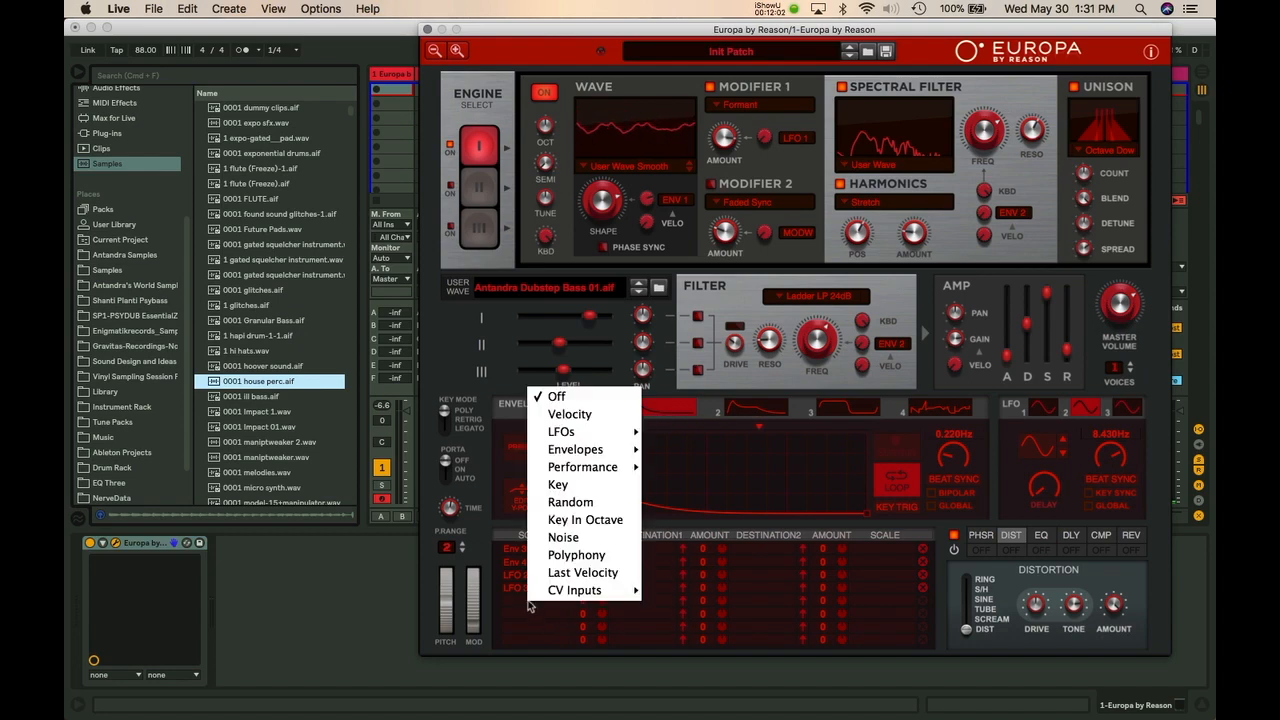
mouse_move(586, 471)
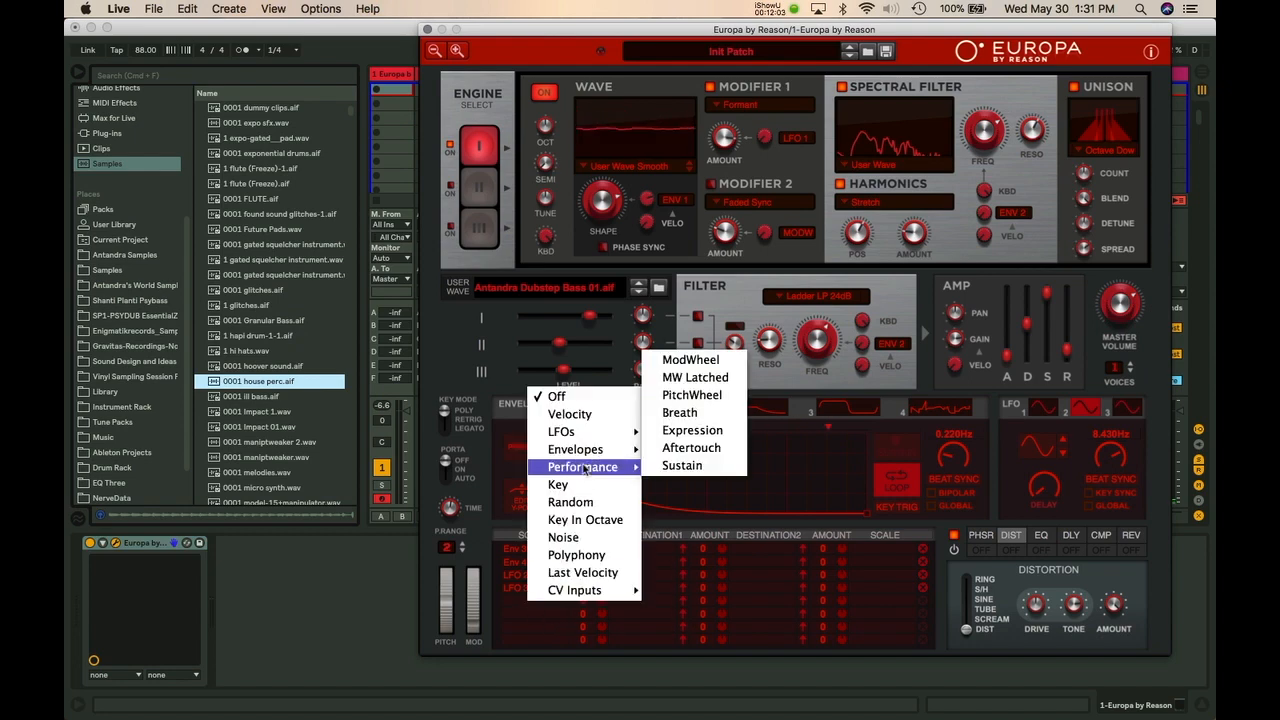
left_click(679, 566)
left_click(790, 575)
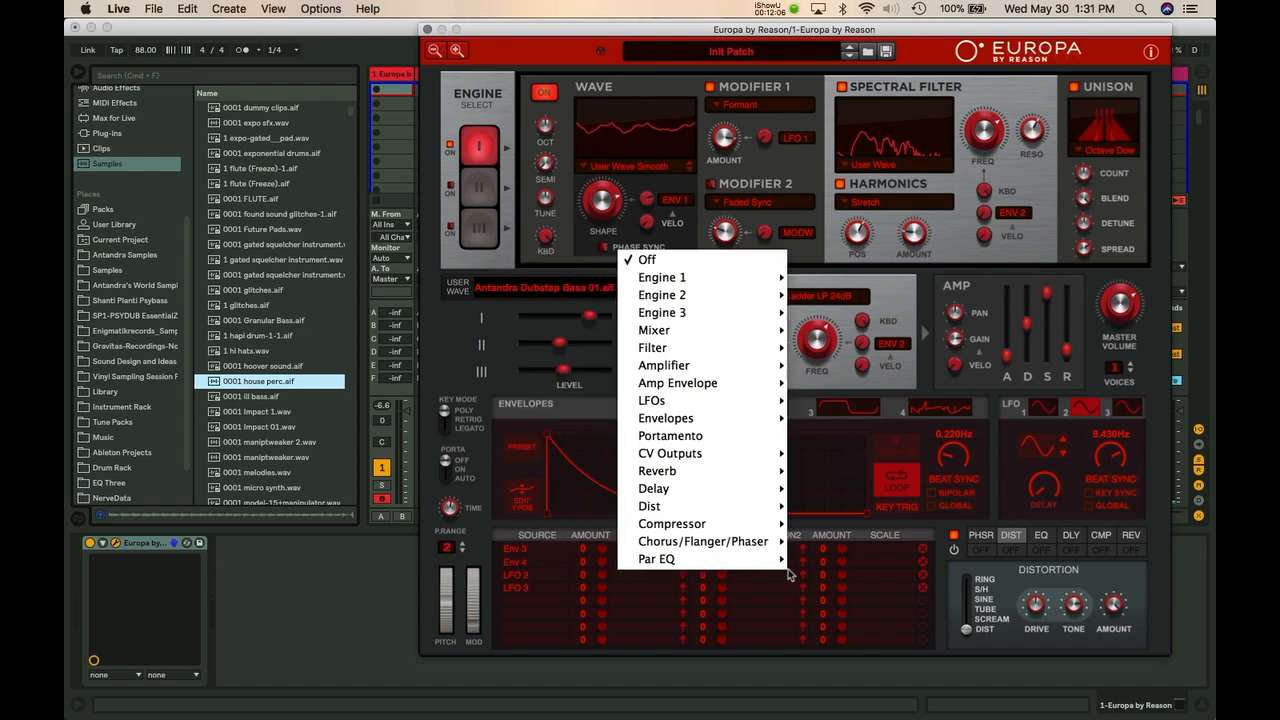
left_click(889, 559)
left_click(892, 585)
left_click(866, 645)
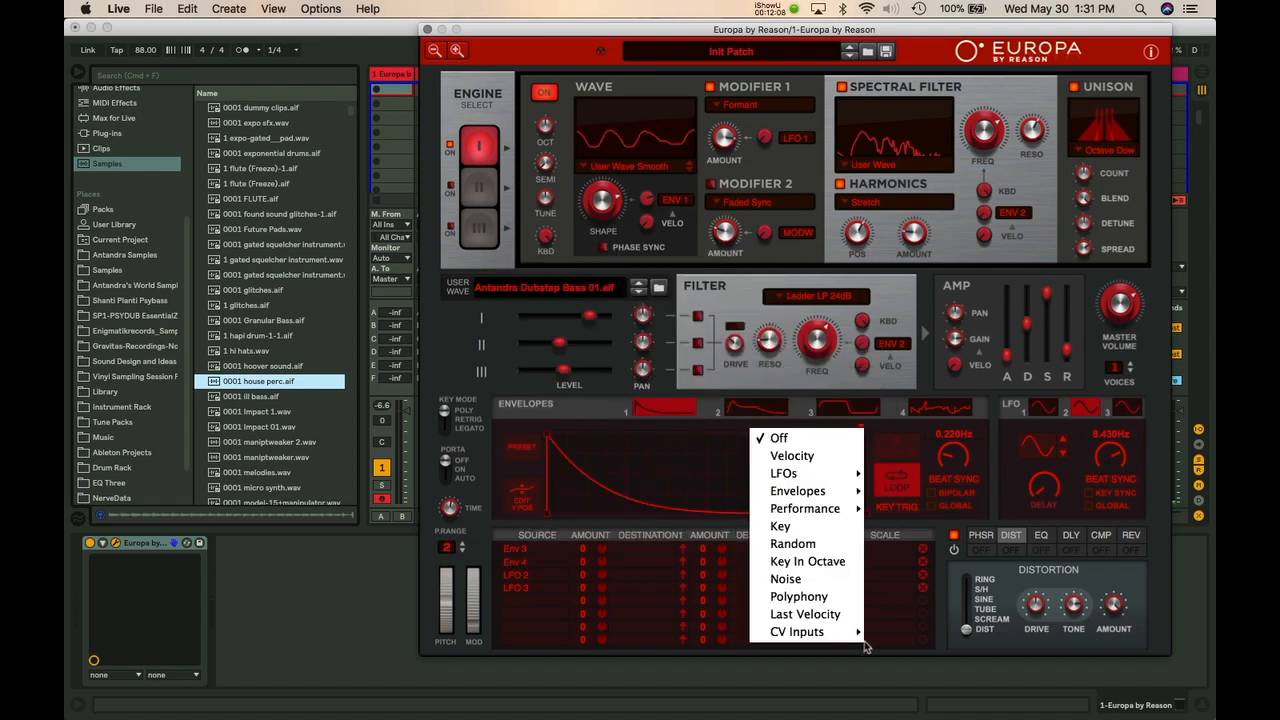
left_click(880, 562)
left_click(946, 563)
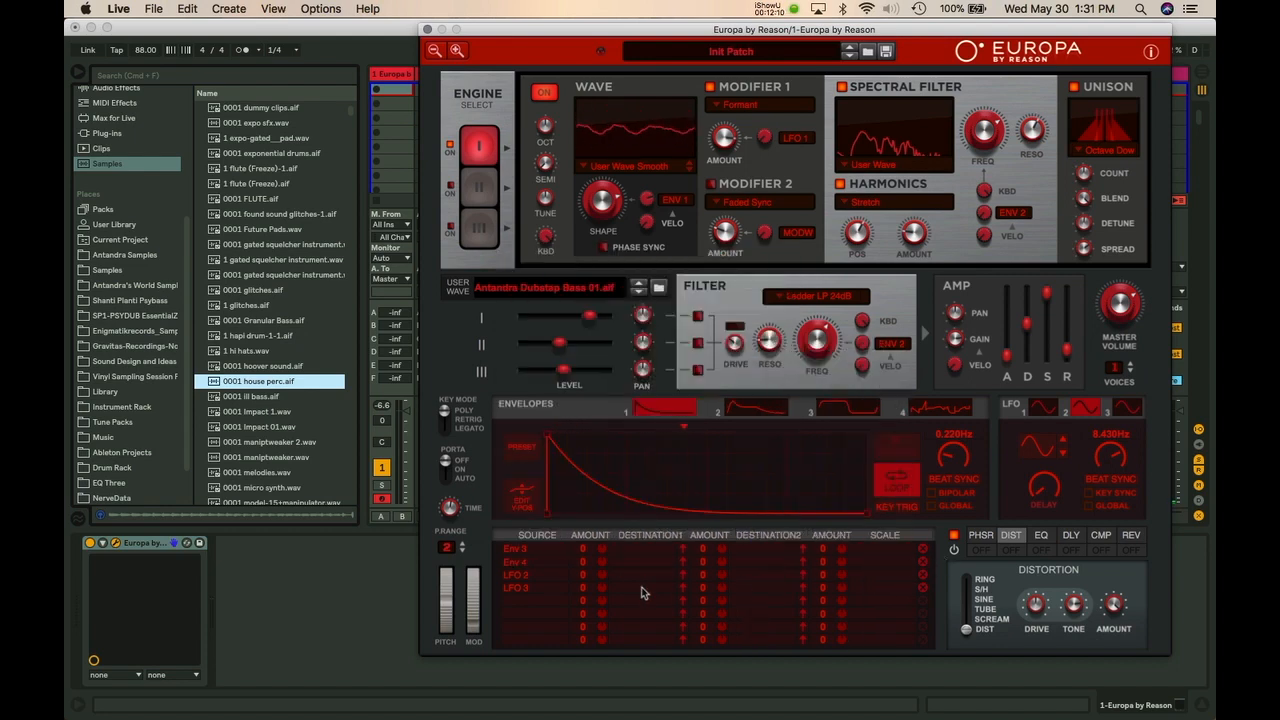
Try a first modulation amount of 100 for the Env 3 row, and reset it
left_click_drag(601, 545, 609, 404)
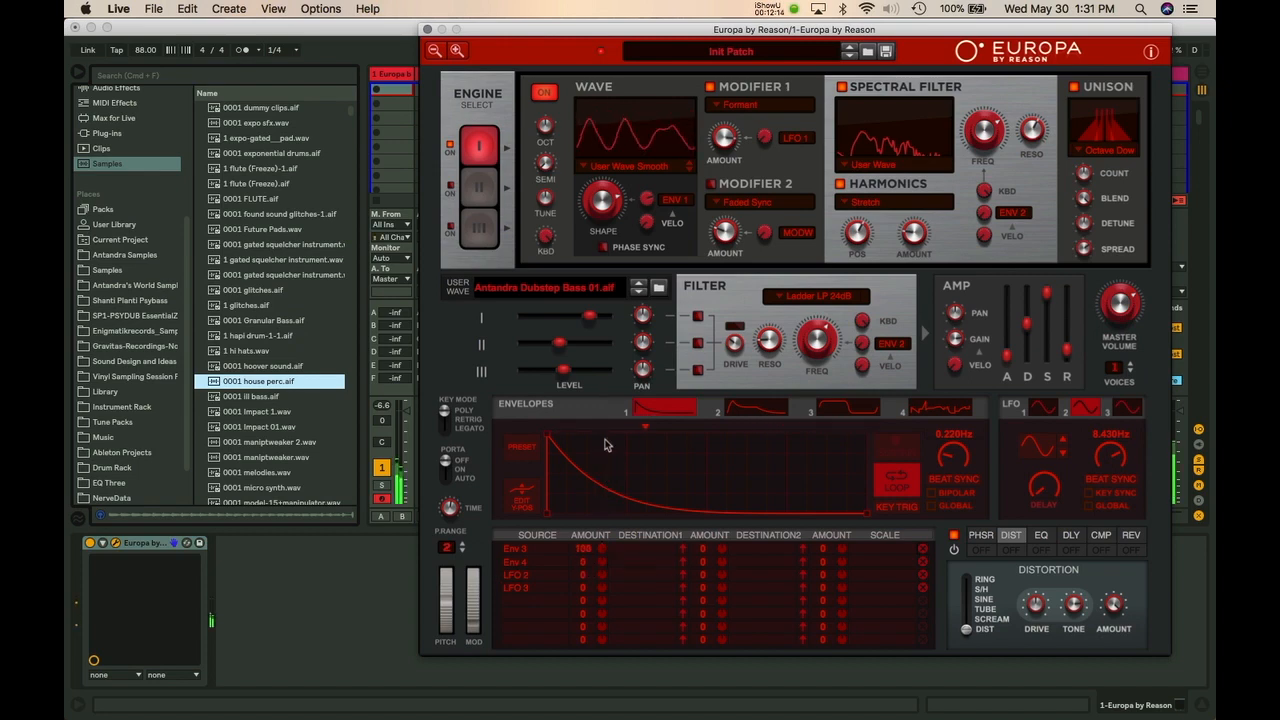
left_click(605, 549, "super")
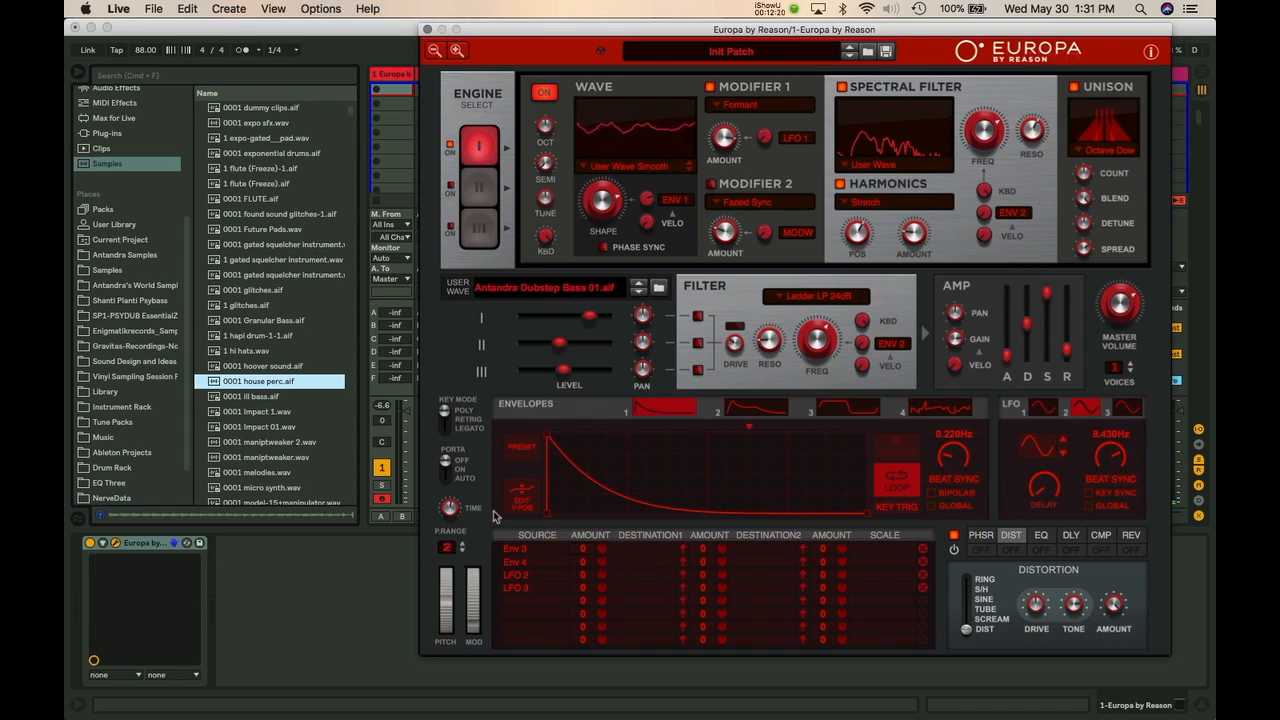
View the settings of each effect in turn: phaser, distortion, EQ, delay, compressor and reverb
left_click(982, 537)
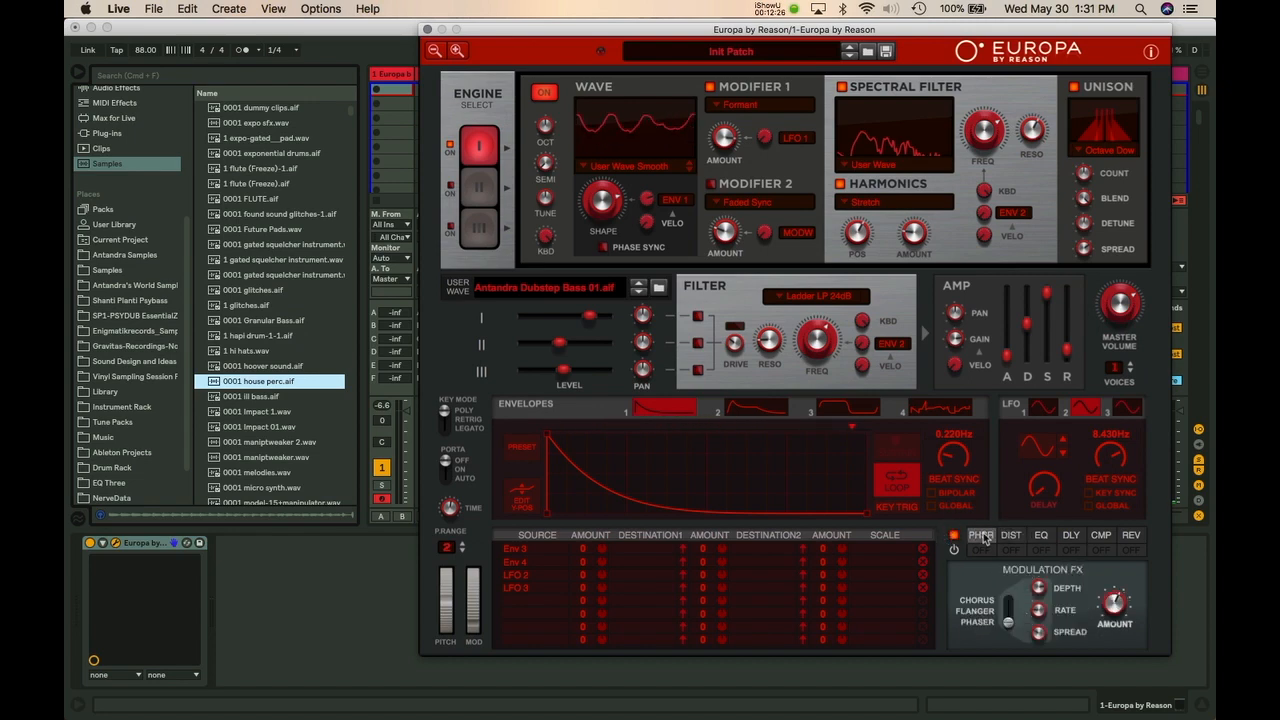
left_click(1012, 538)
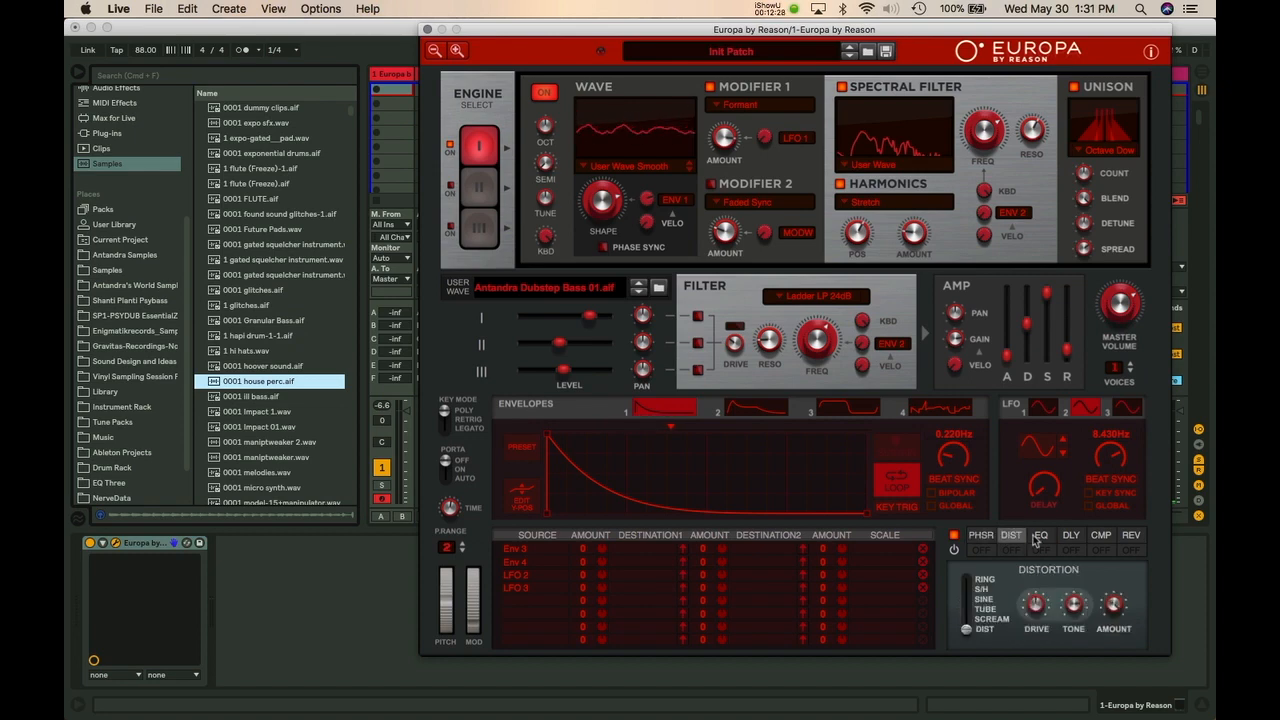
left_click(1040, 539)
left_click(1080, 540)
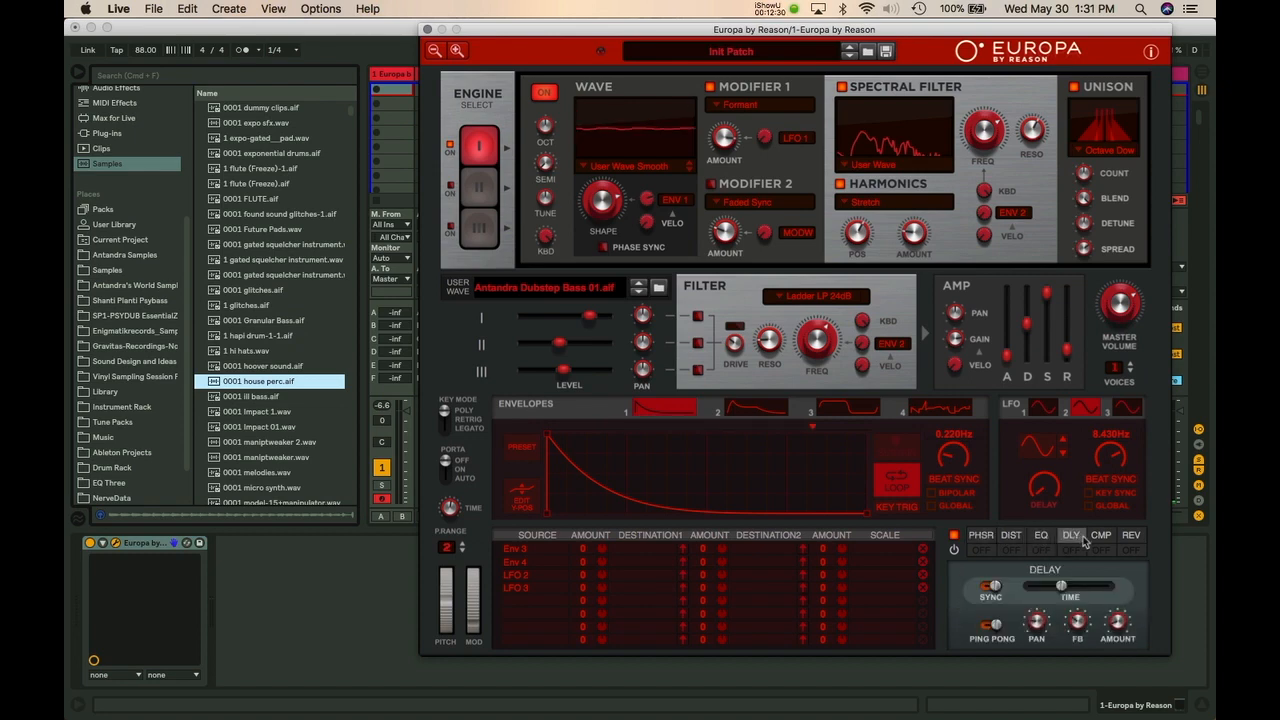
left_click(1103, 539)
left_click(1130, 540)
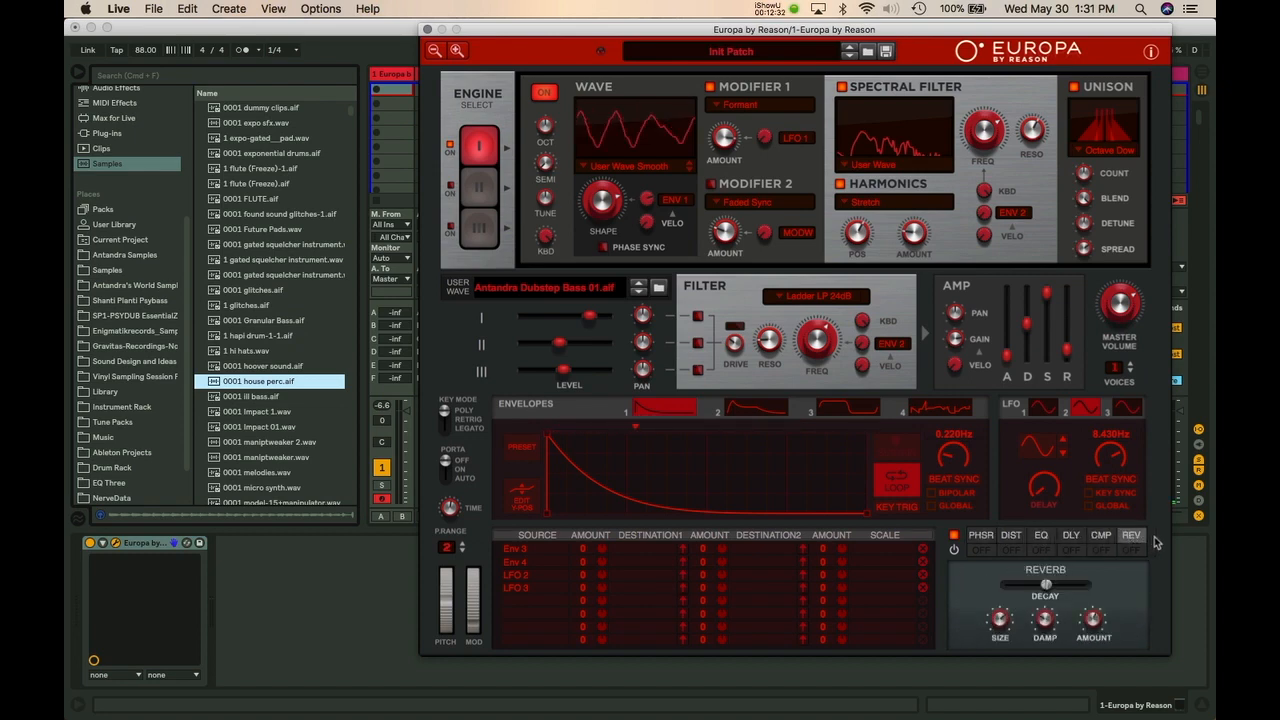
Switch on the delay and compressor effects, and lengthen the delay time slightly
left_click(1011, 550)
left_click(1042, 551)
left_click(1071, 551)
left_click(1101, 551)
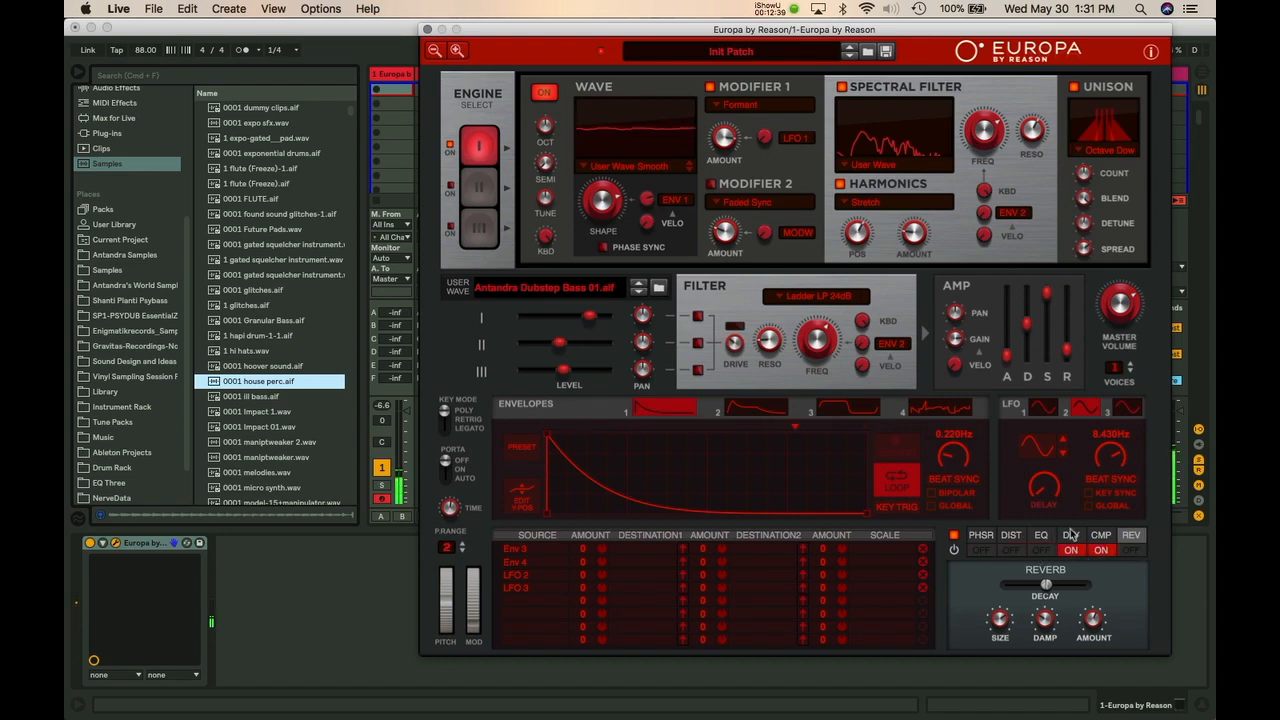
left_click(1071, 535)
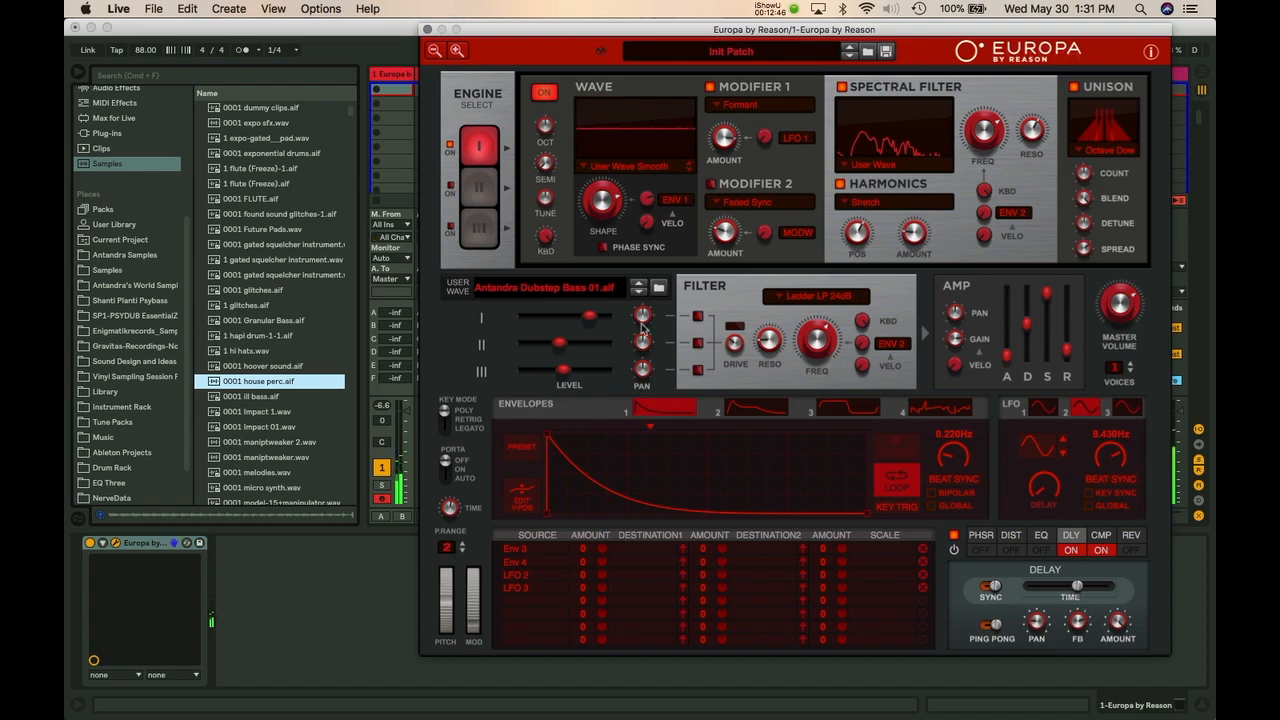
Check the list of loaded user waves and choose Antandra Dubstep Bass 01.aif
left_click(632, 290)
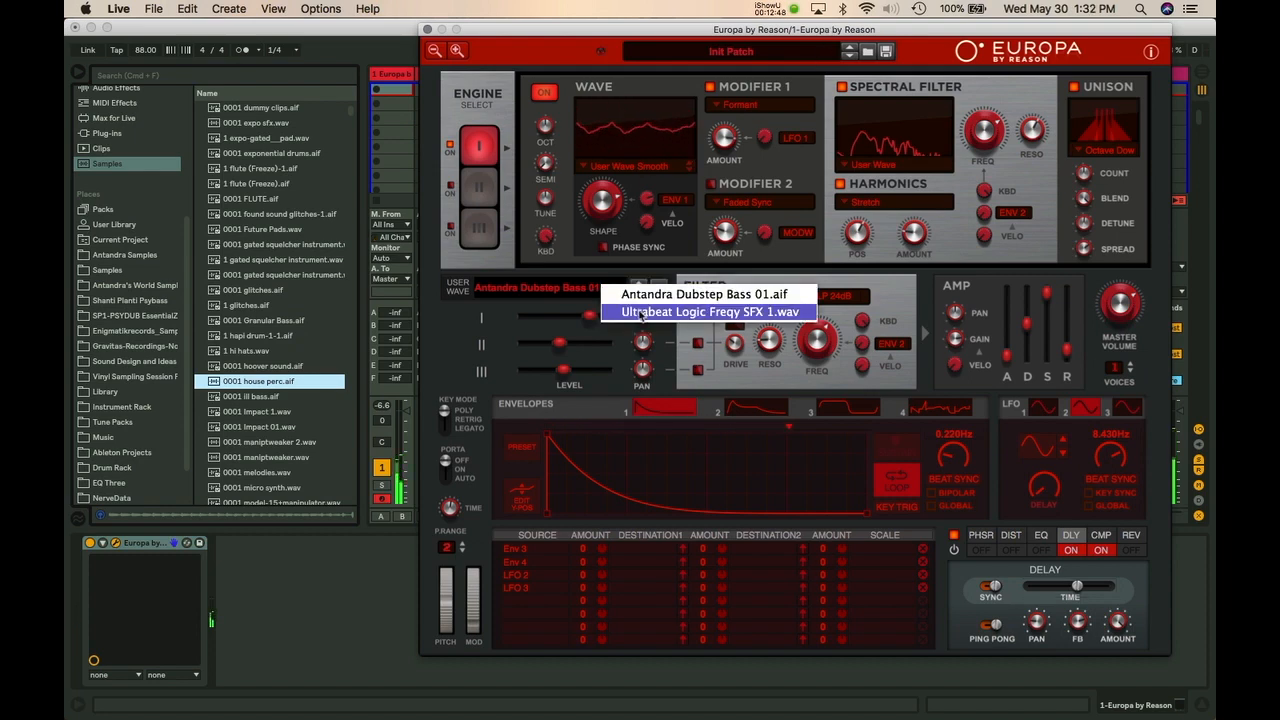
left_click(632, 294)
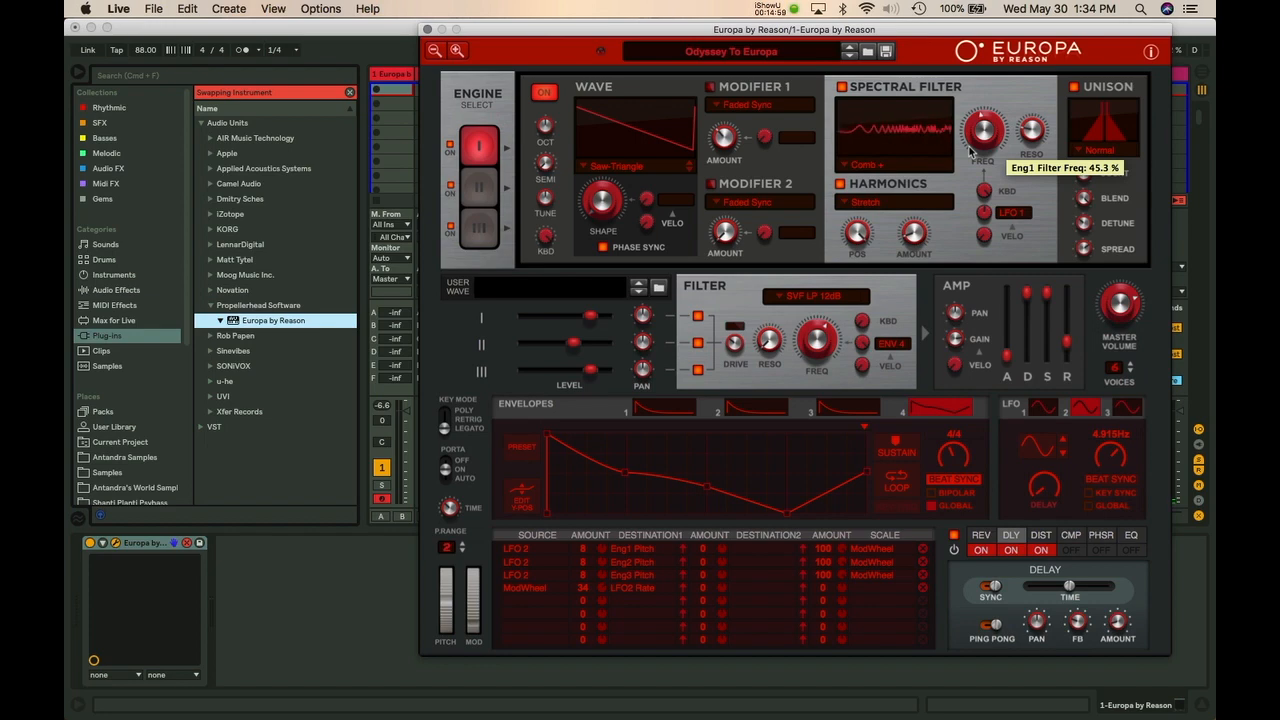
Switch to Chrome, close the Europa tutorial video, look over the Europa product page, and return to Live
key("super+Tab")
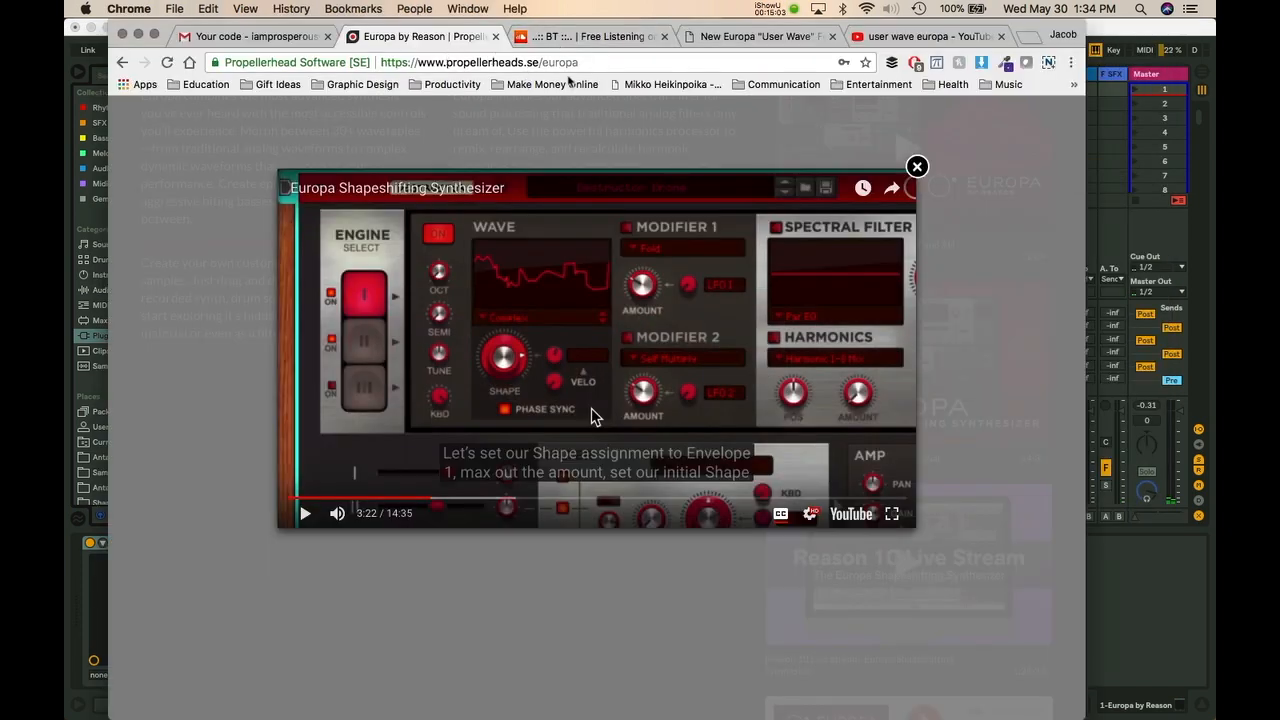
key("Escape")
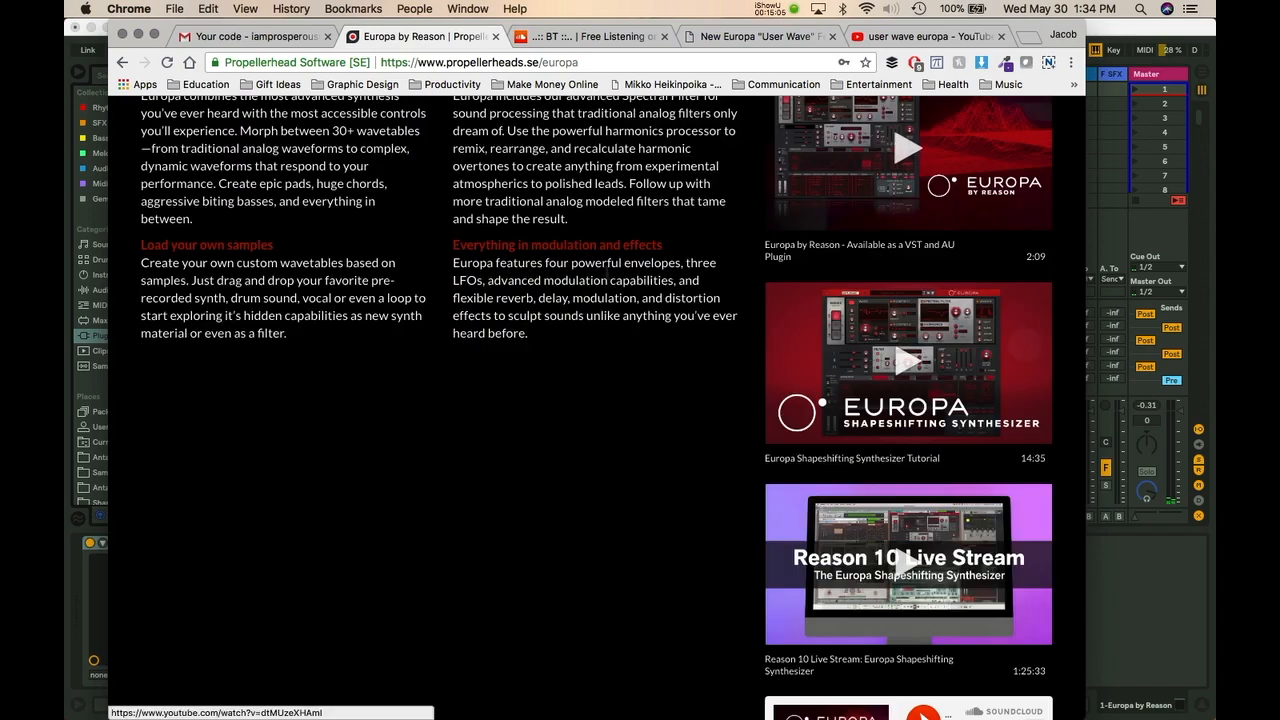
scroll(607, 273, "up", 10)
scroll(607, 273, "down", 5)
key("super+Tab")
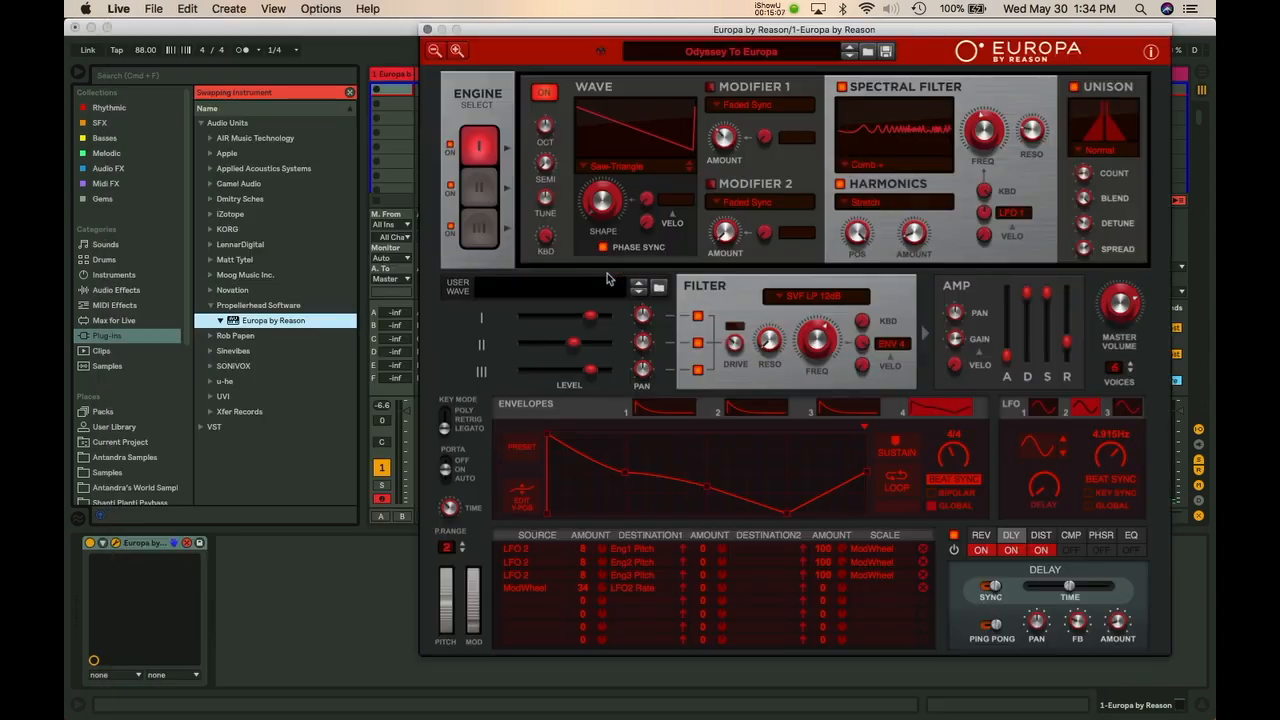